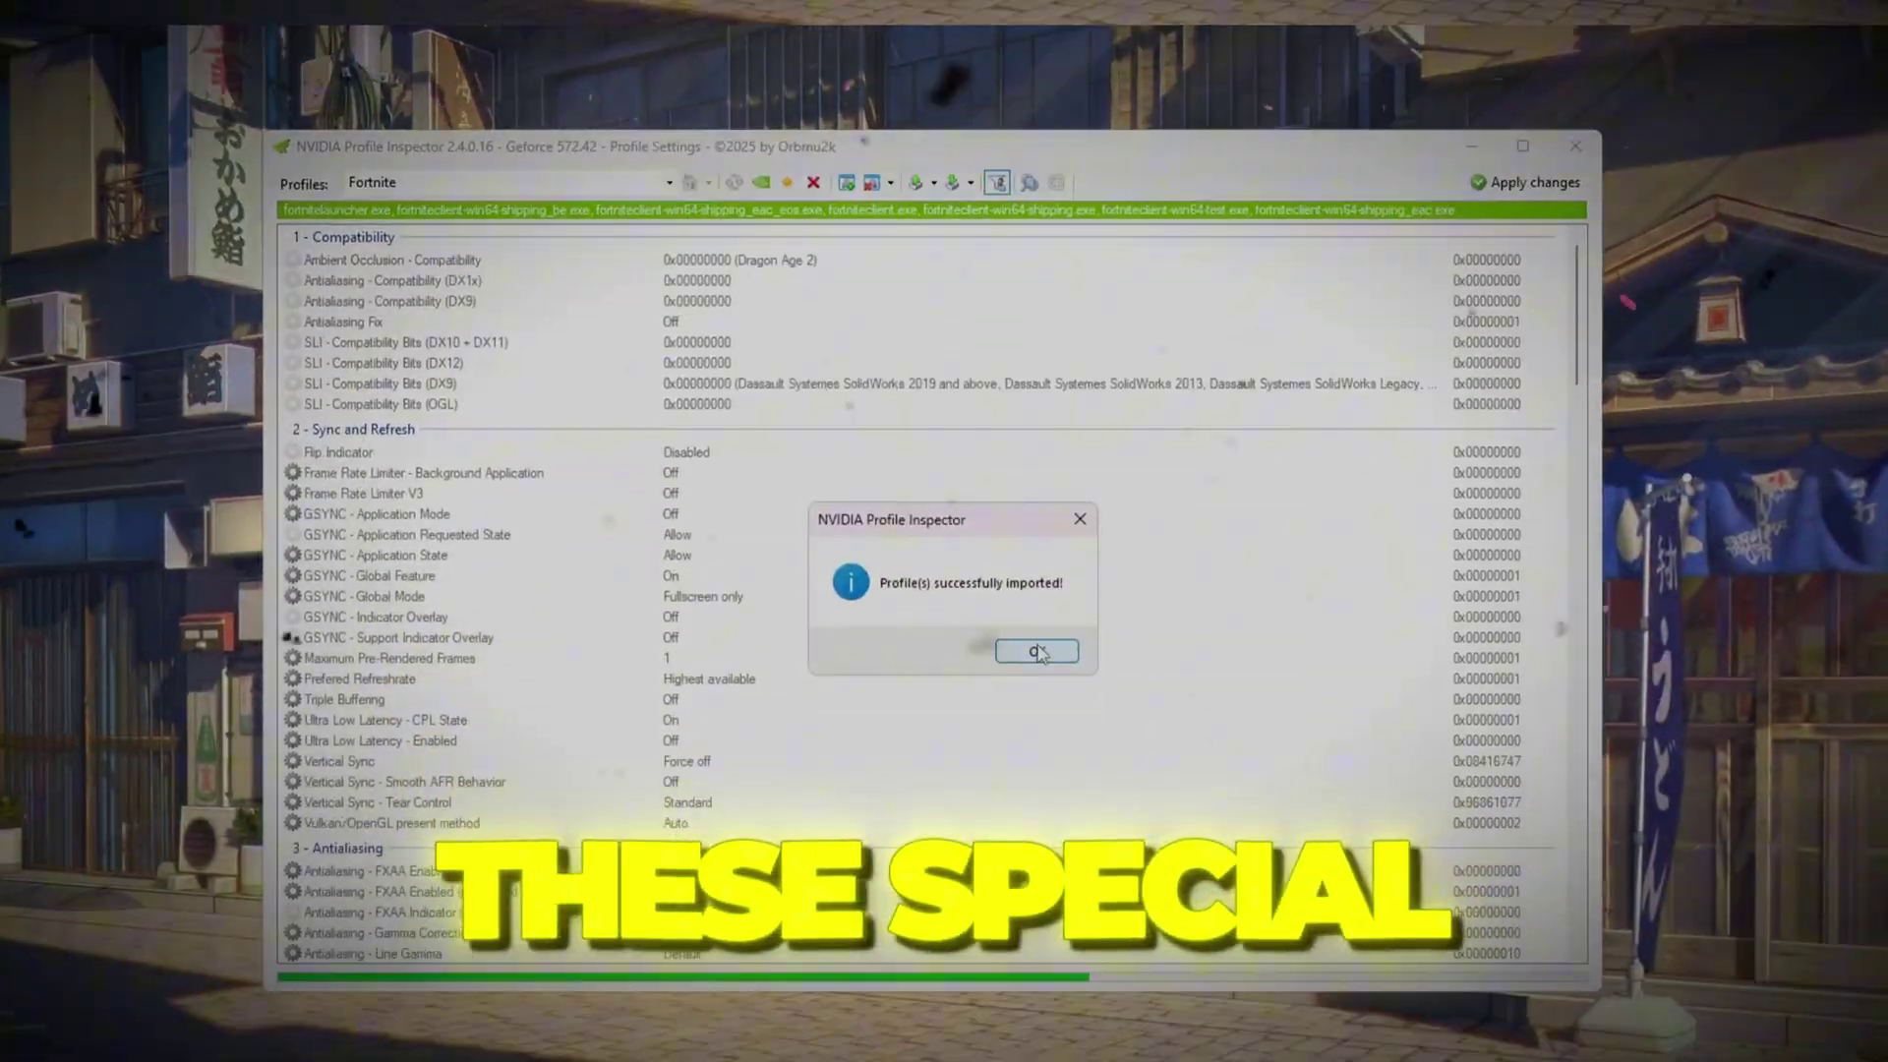
Dismiss the profile import success message and scroll down through the video description
click(1038, 644)
scroll(884, 285, down, 10)
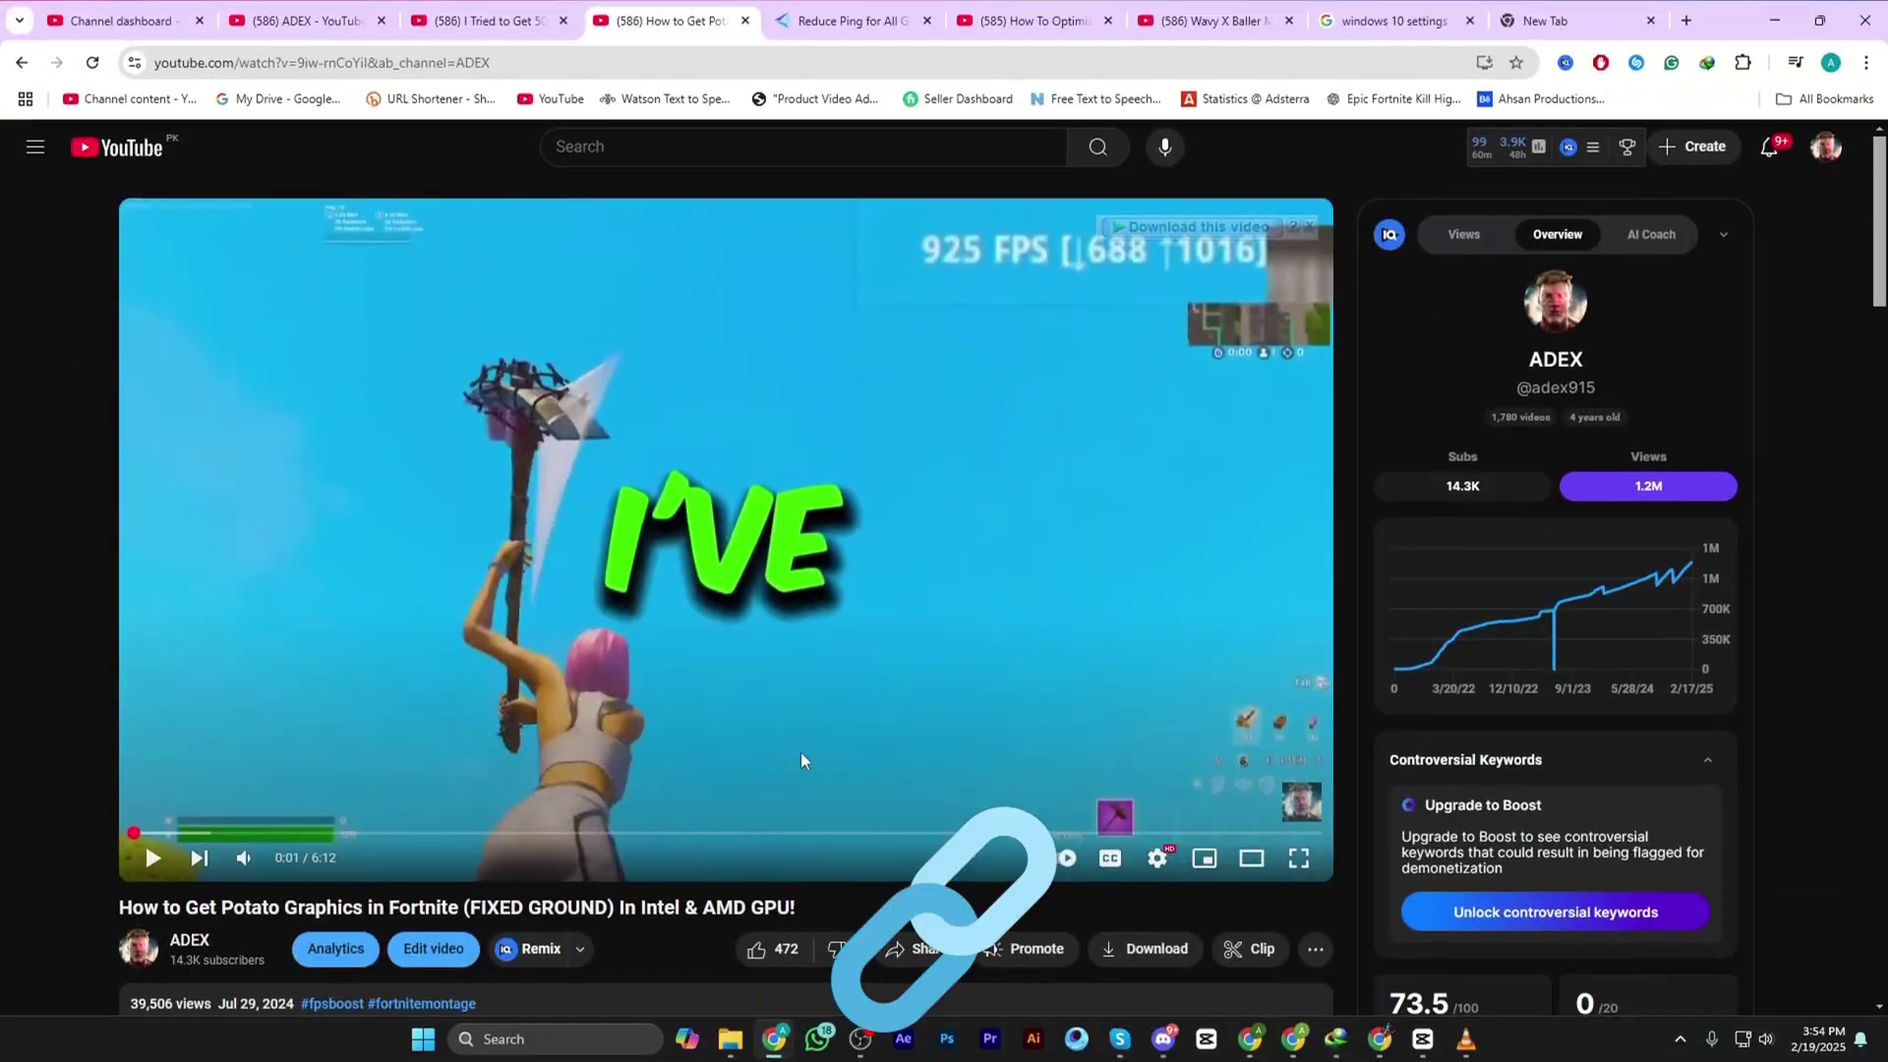
scroll(799, 747, down, 5)
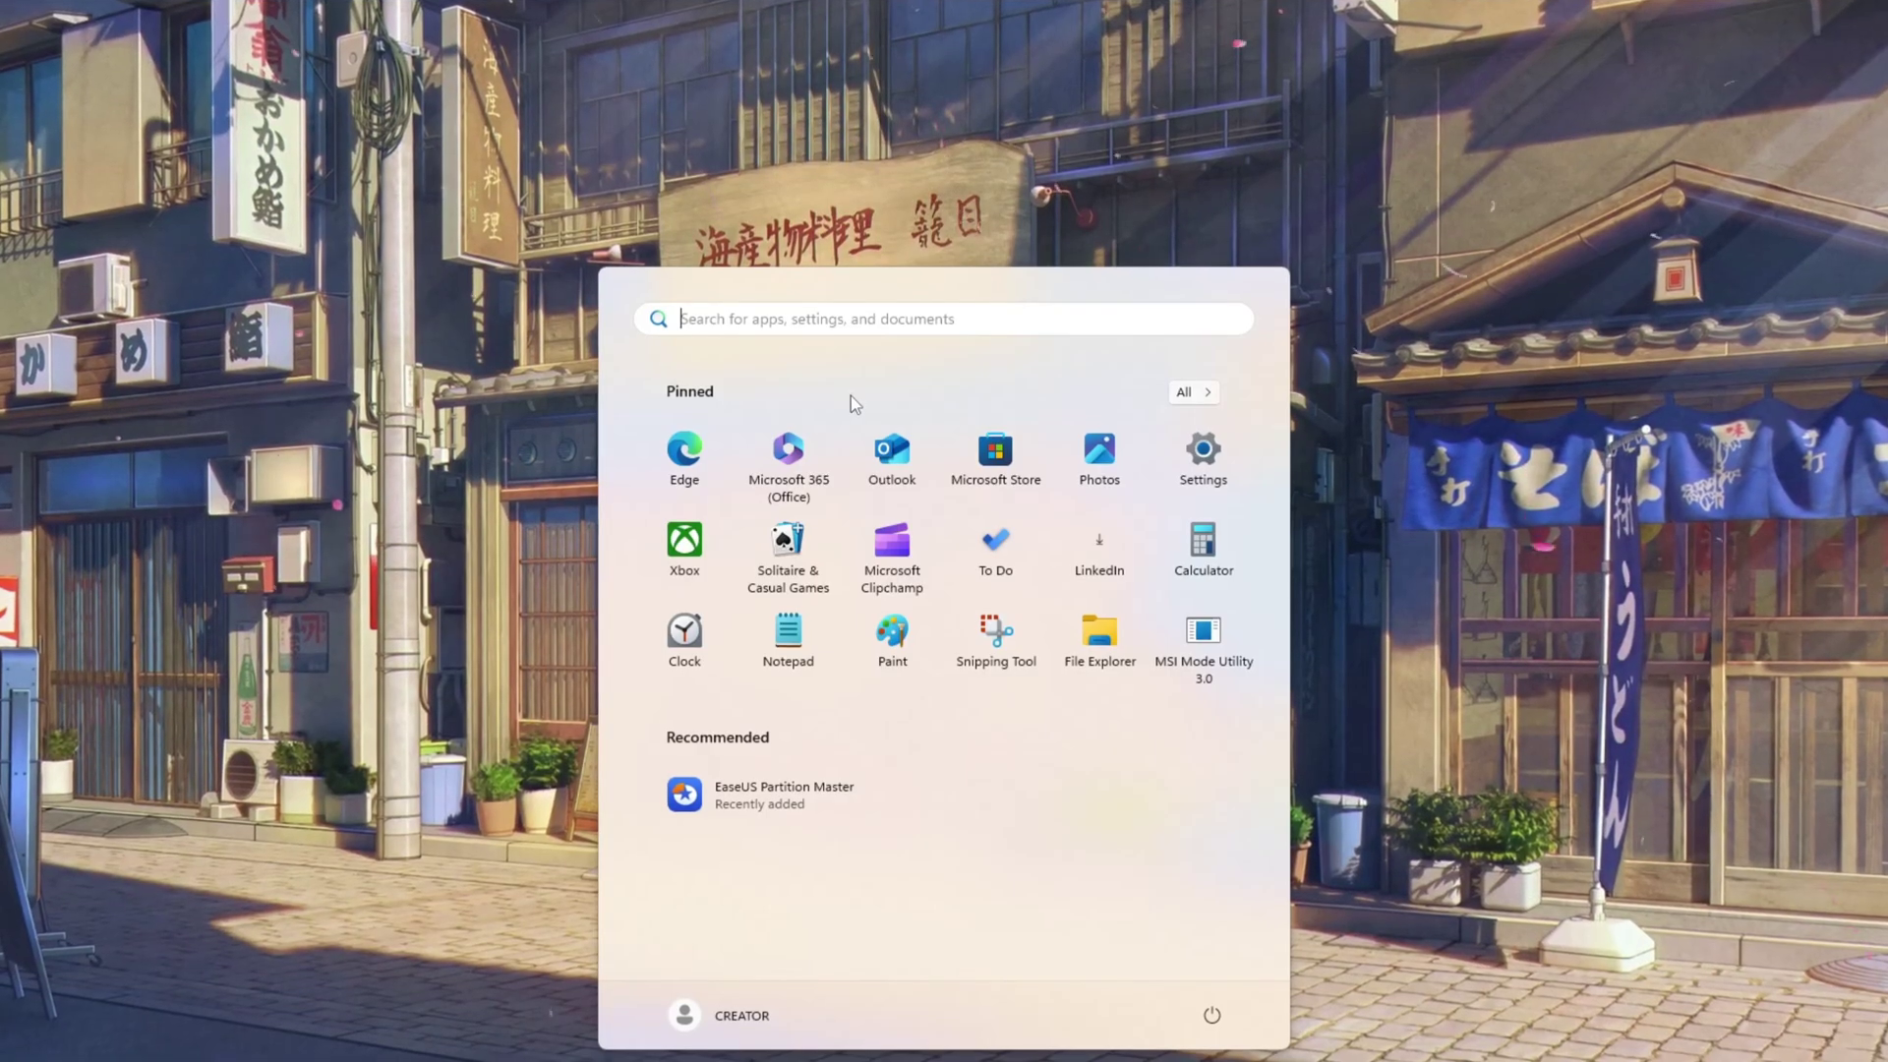
Set visual effects to best performance, keeping smooth screen fonts and thumbnails, and apply
text(adj)
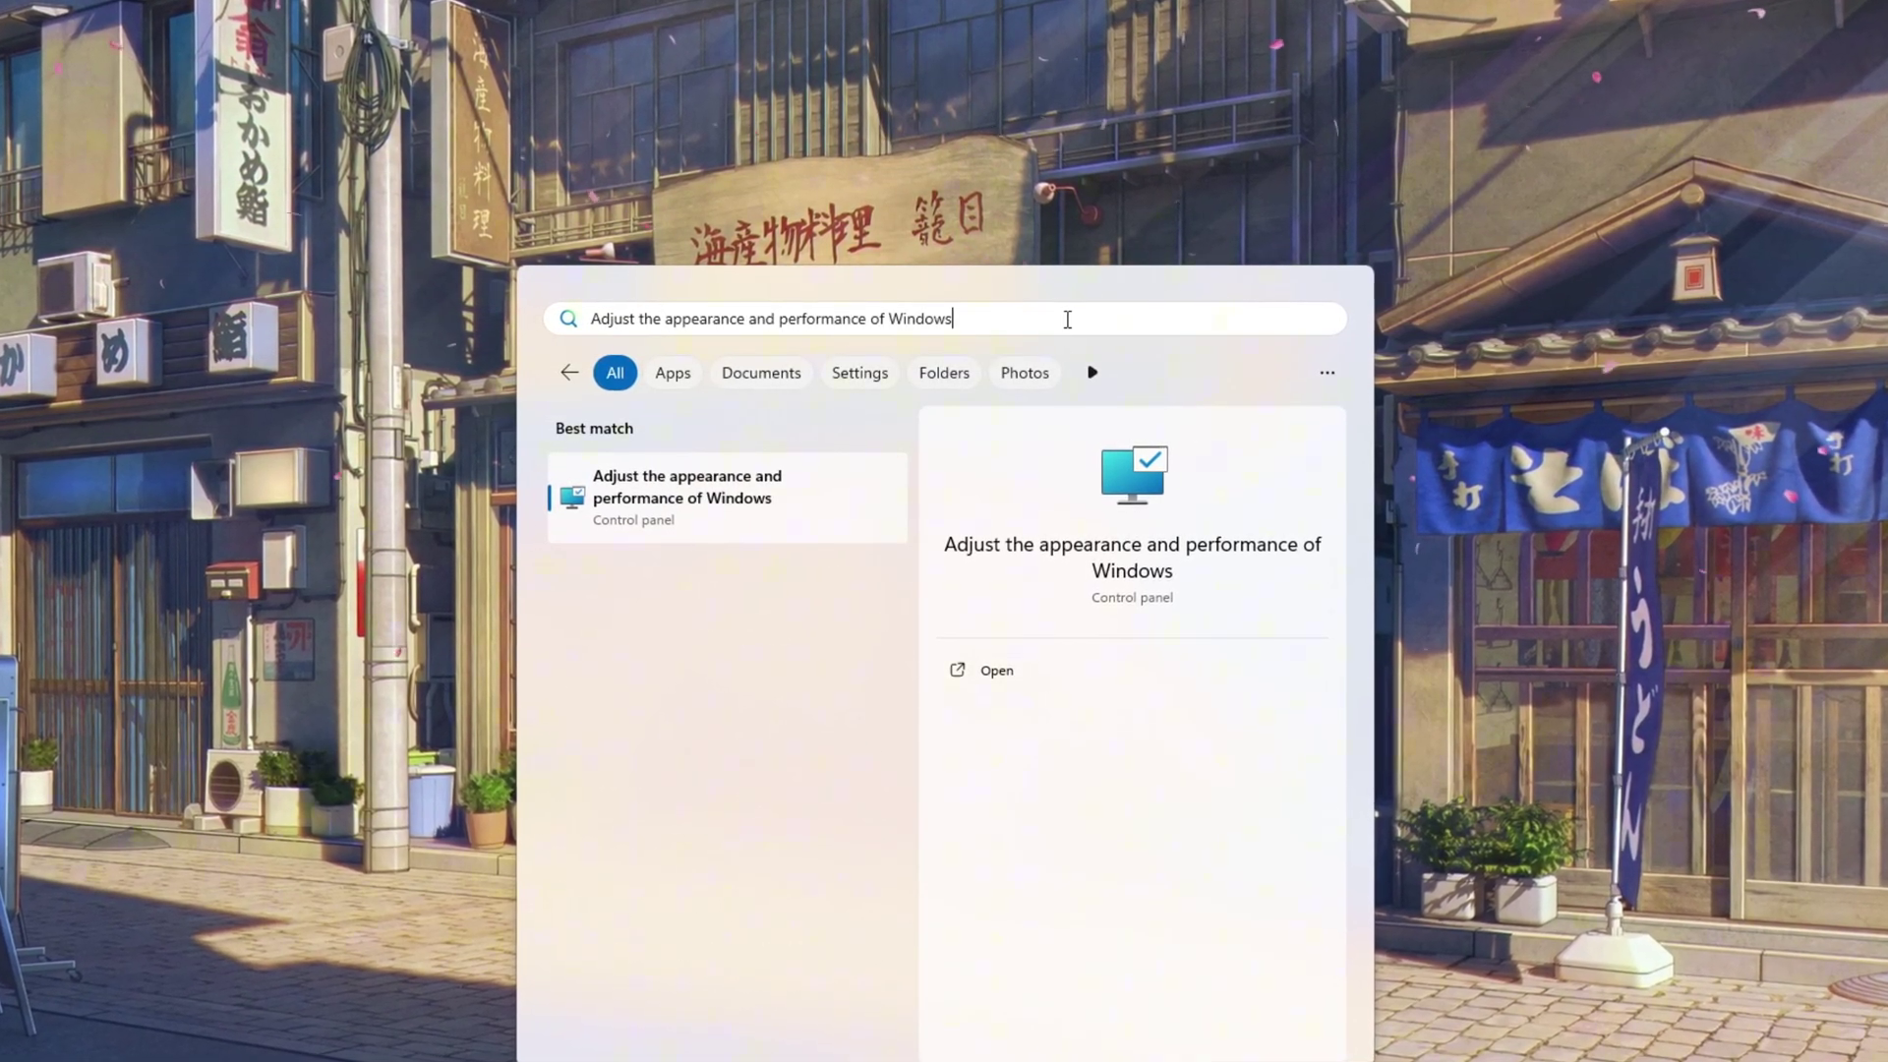
click(1046, 680)
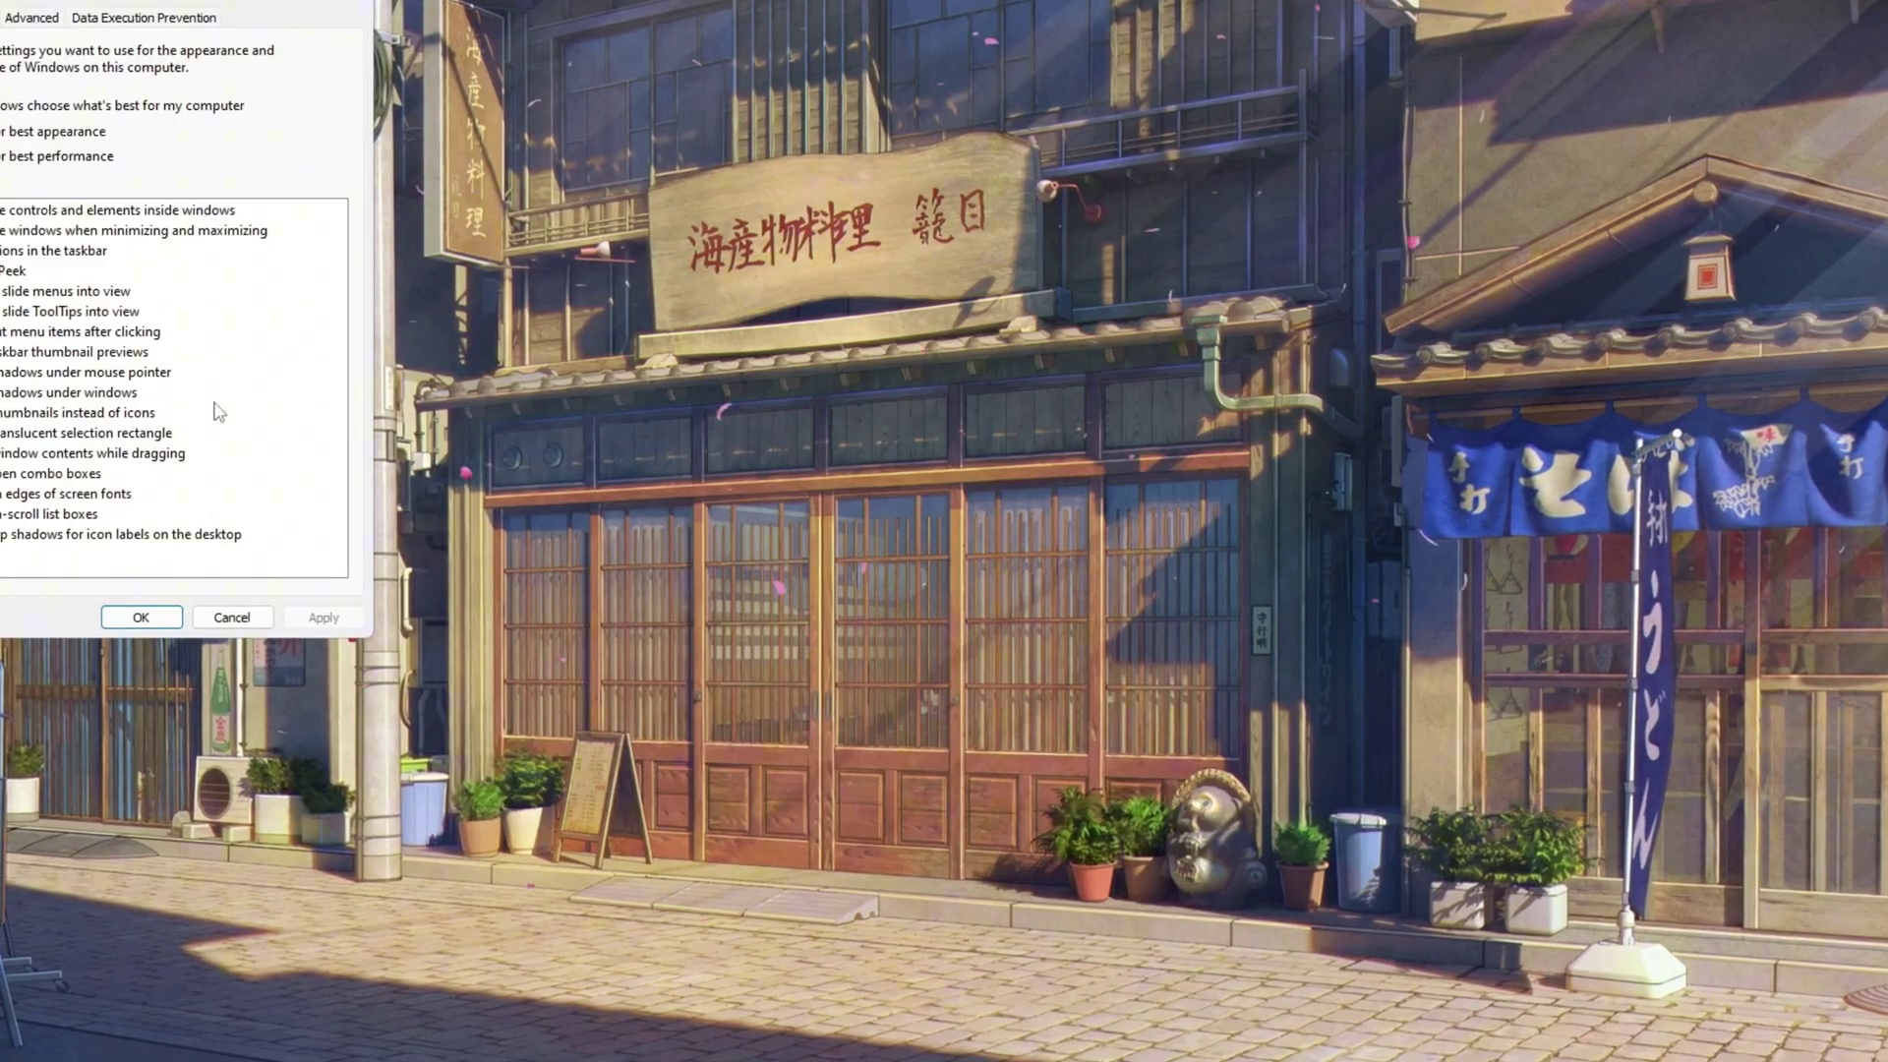
drag(967, 206, 971, 141)
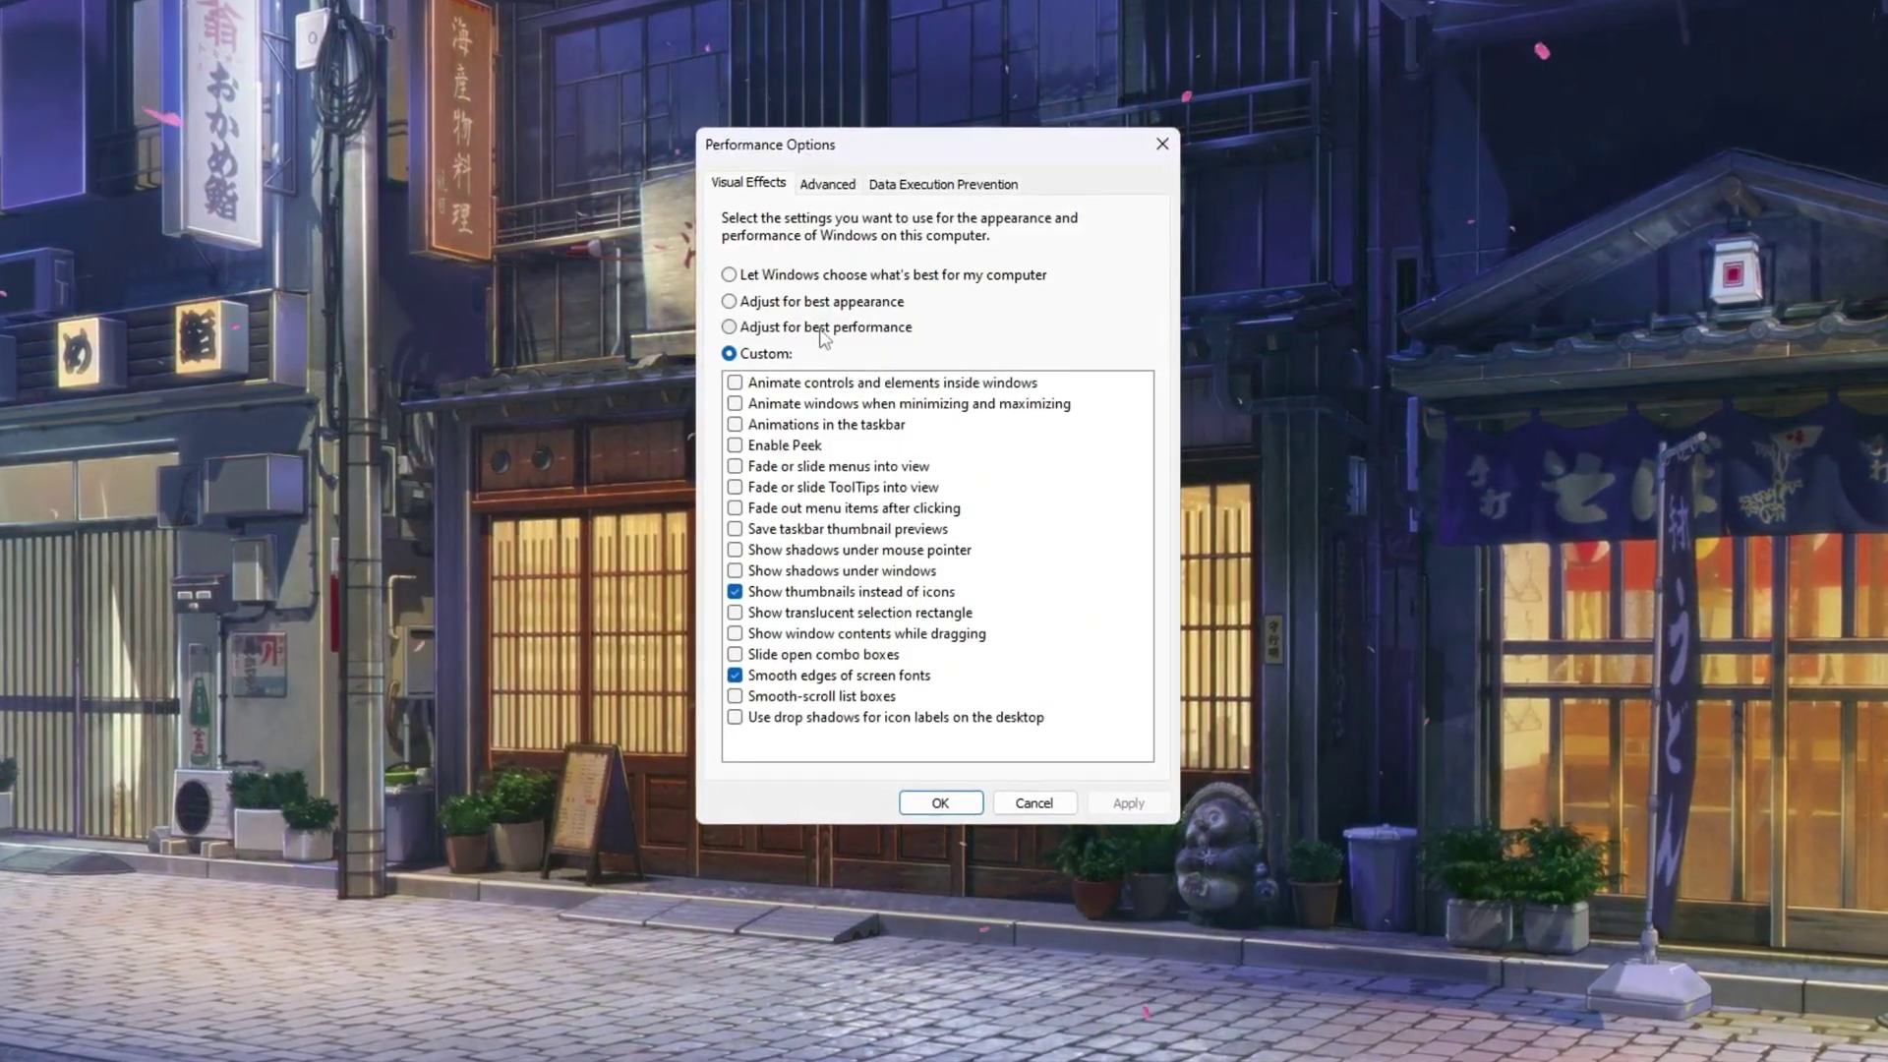
click(875, 328)
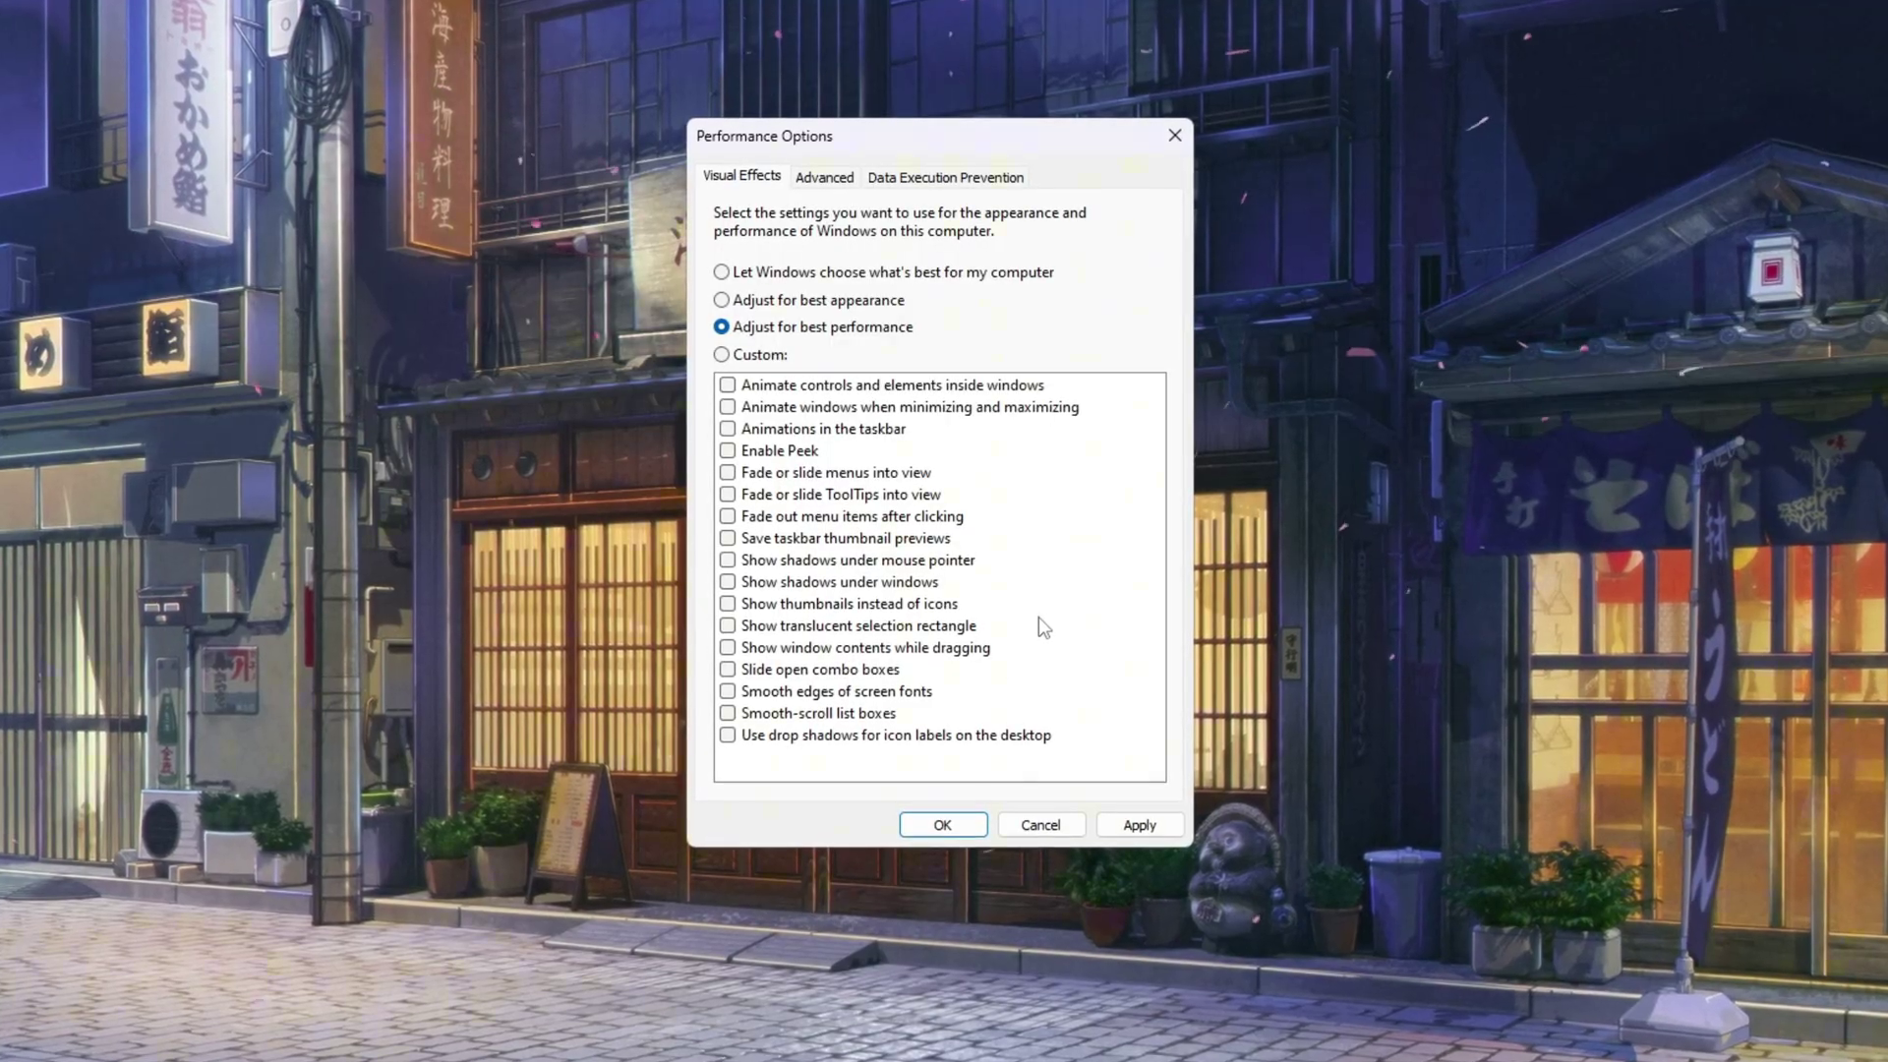
click(727, 693)
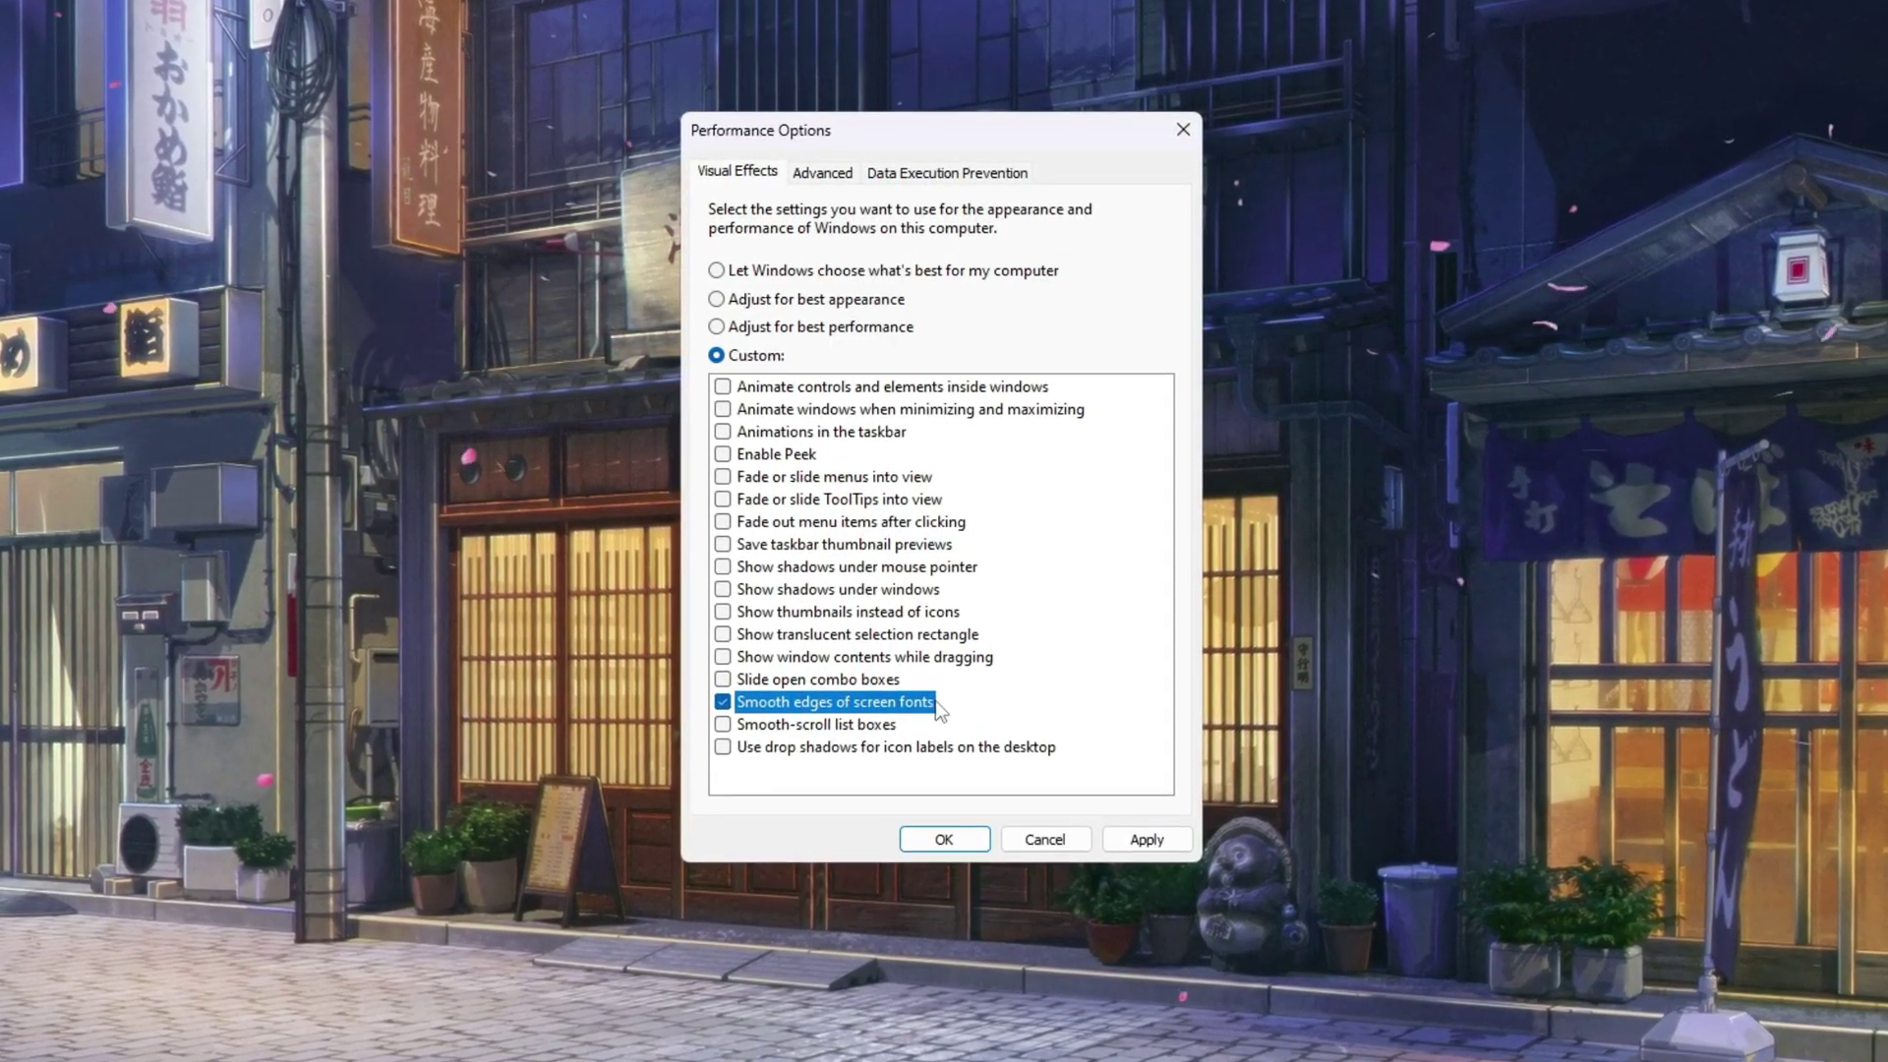
click(836, 614)
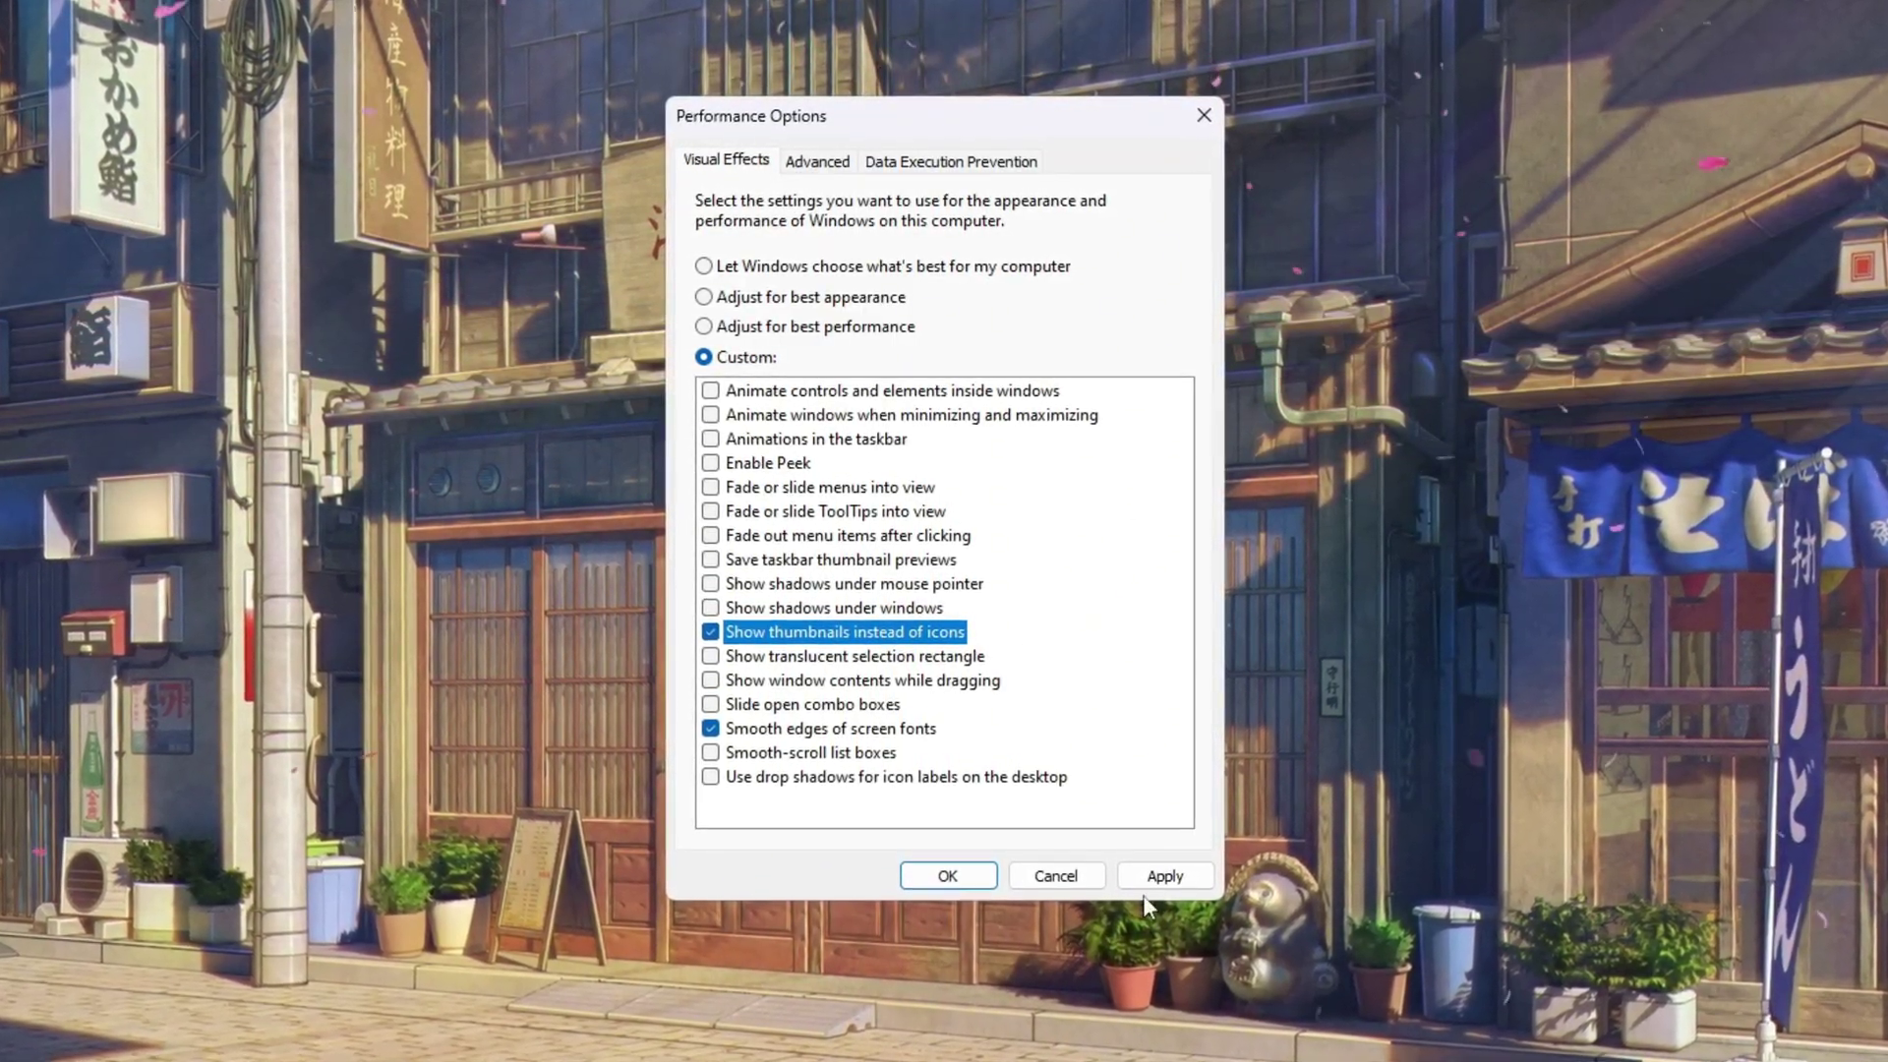
click(1155, 873)
Review the Advanced tab of Performance Options
click(836, 164)
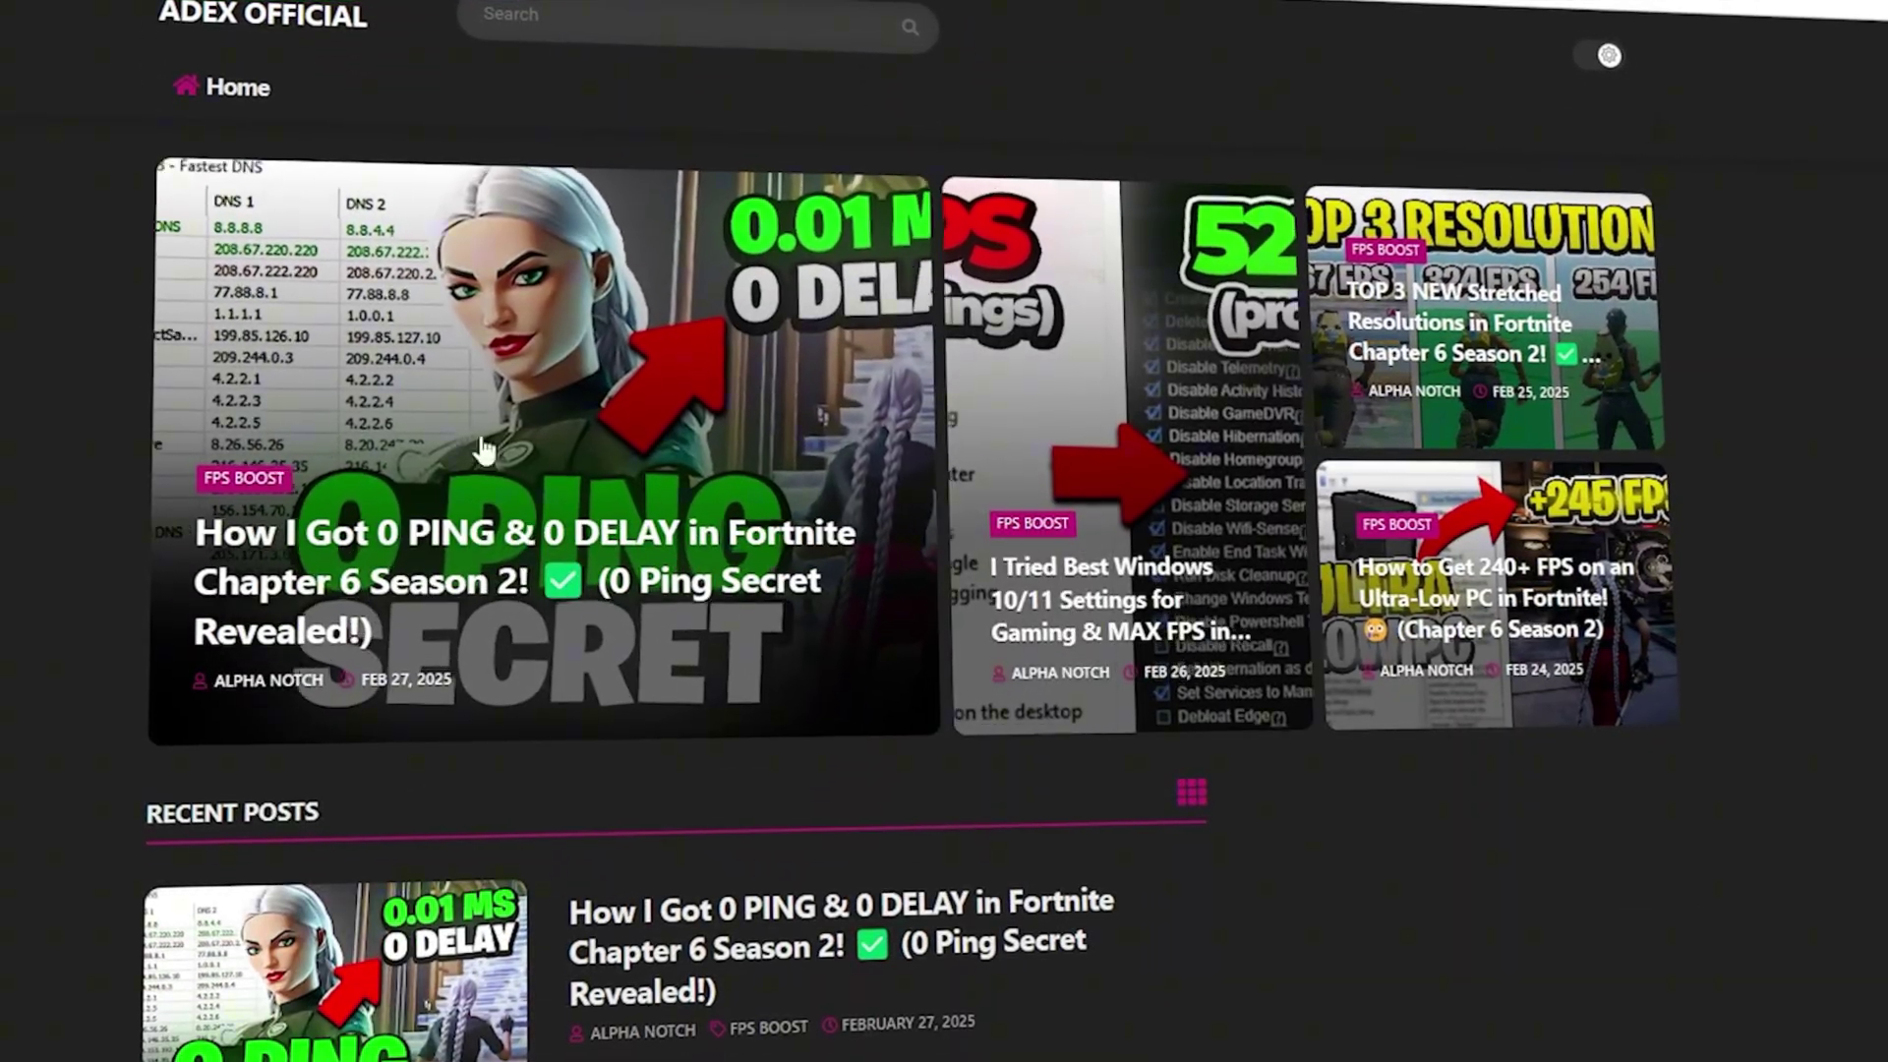
scroll(400, 442, down, 5)
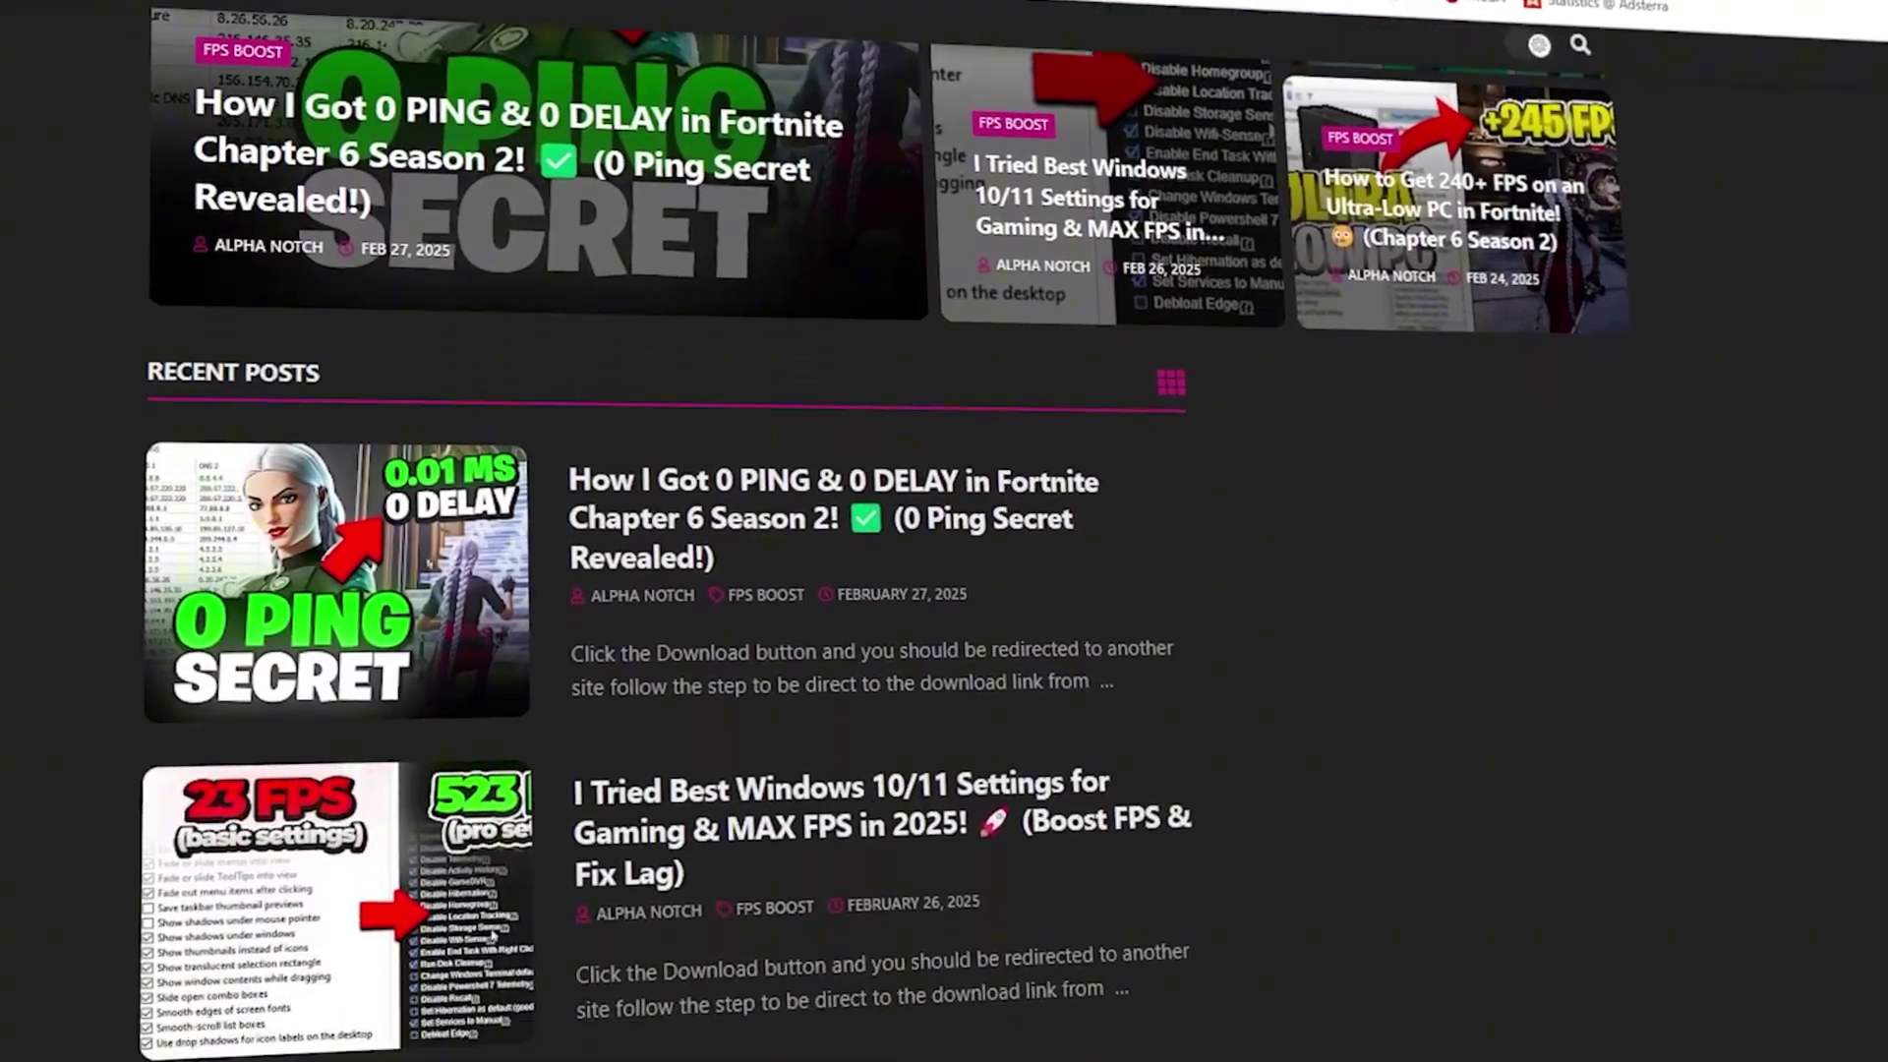
scroll(669, 550, down, 8)
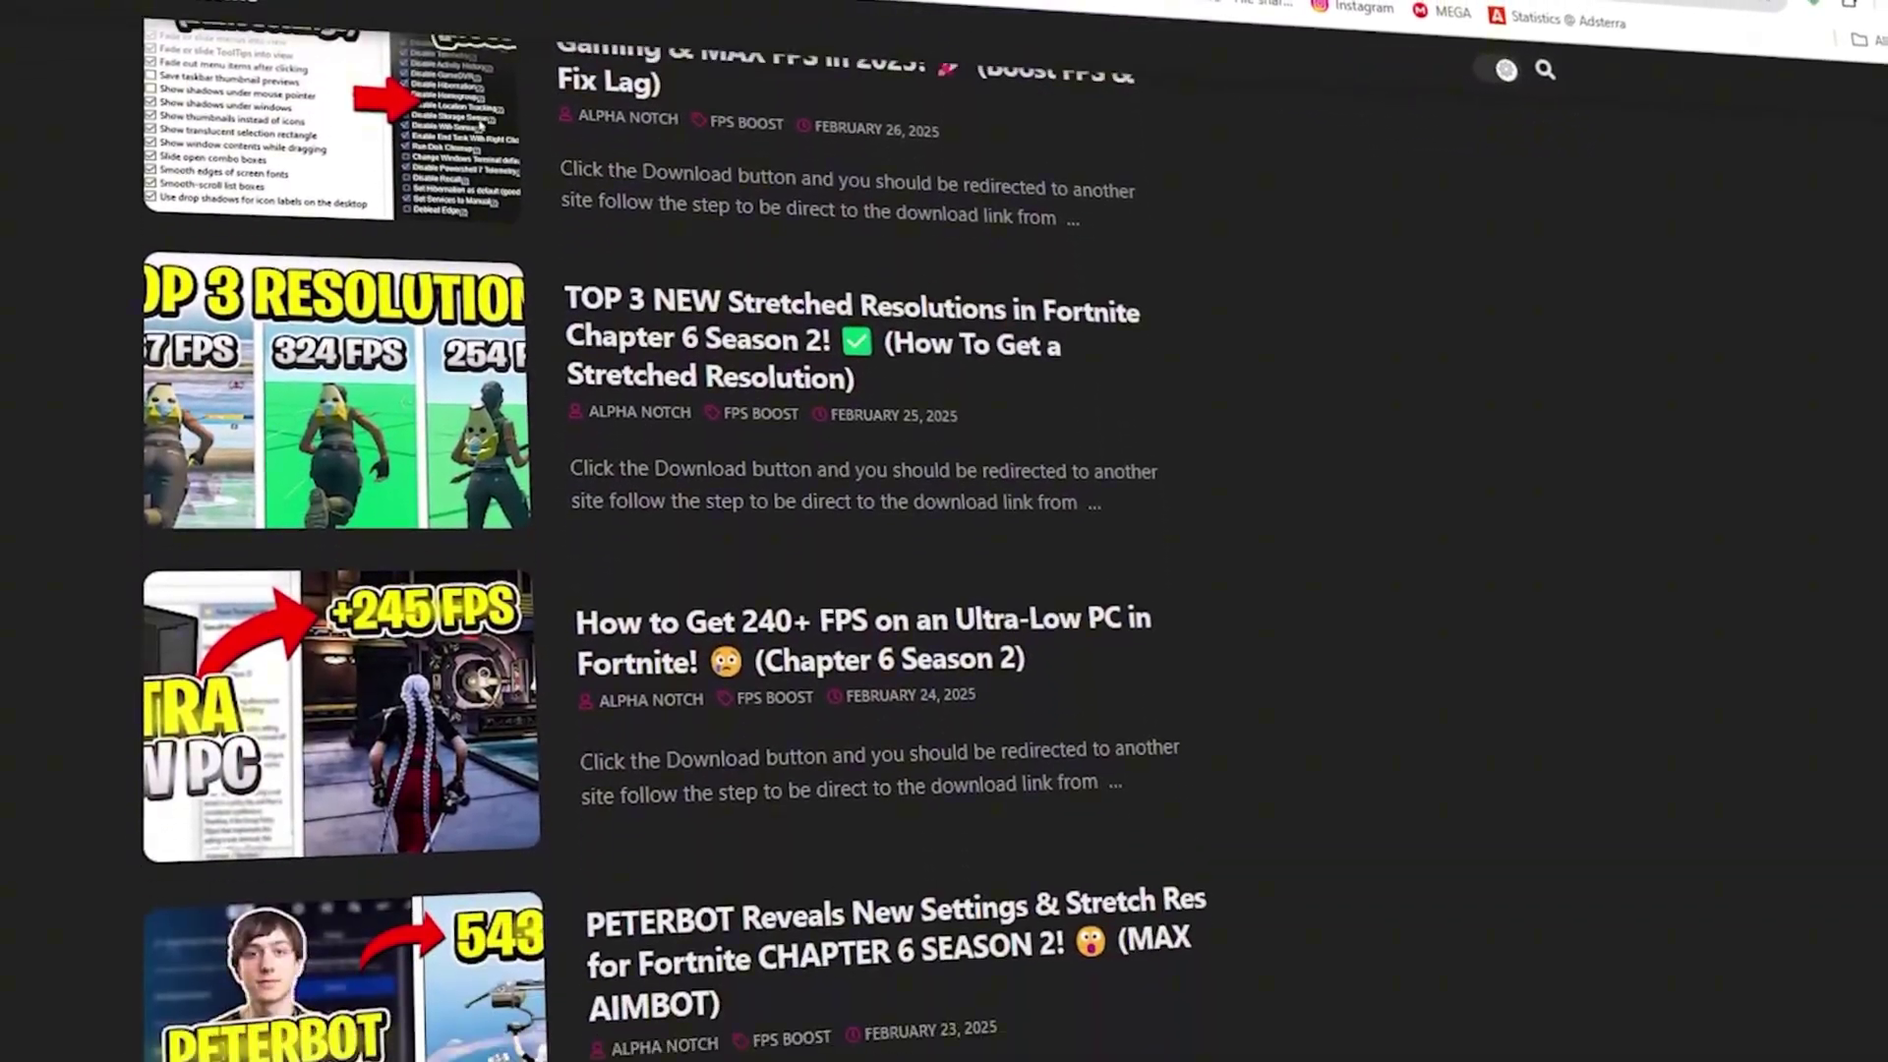
scroll(668, 551, down, 3)
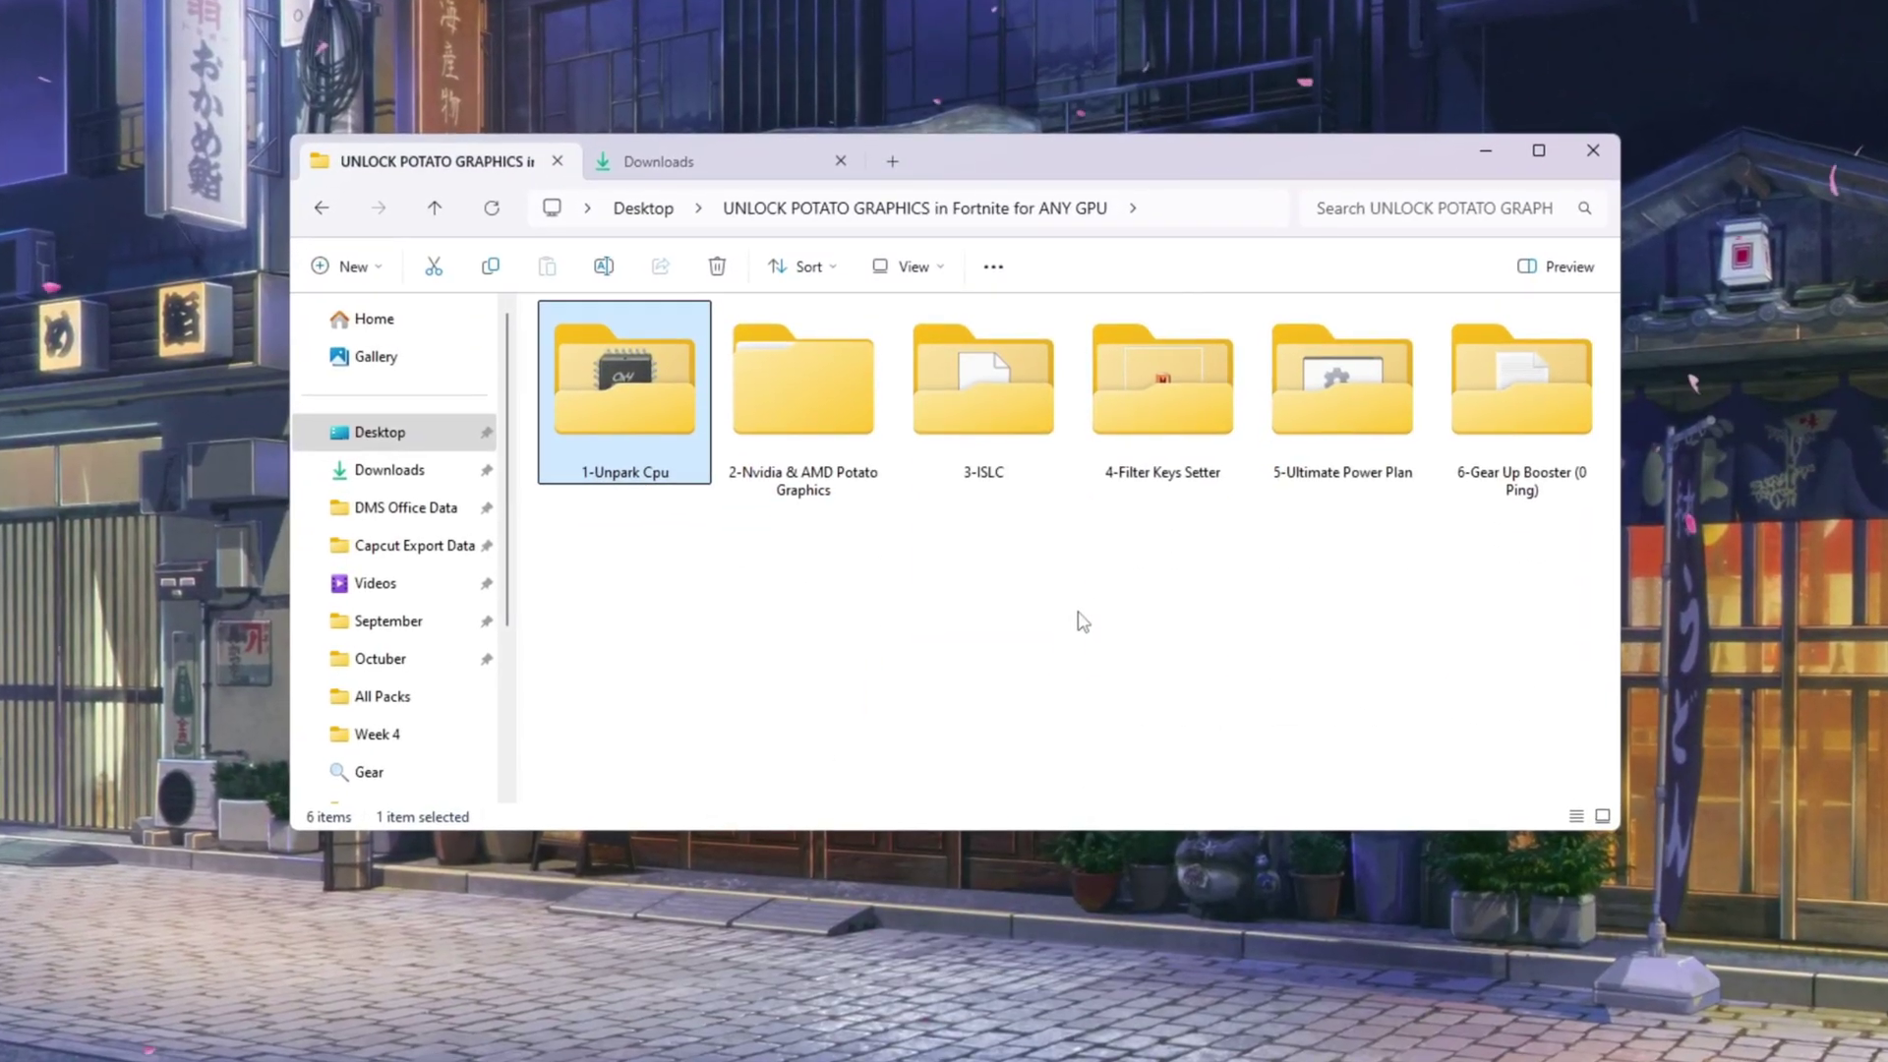
Run UnparkCpu.exe from the 1-Unpark Cpu folder and approve the admin prompt
double_click(630, 394)
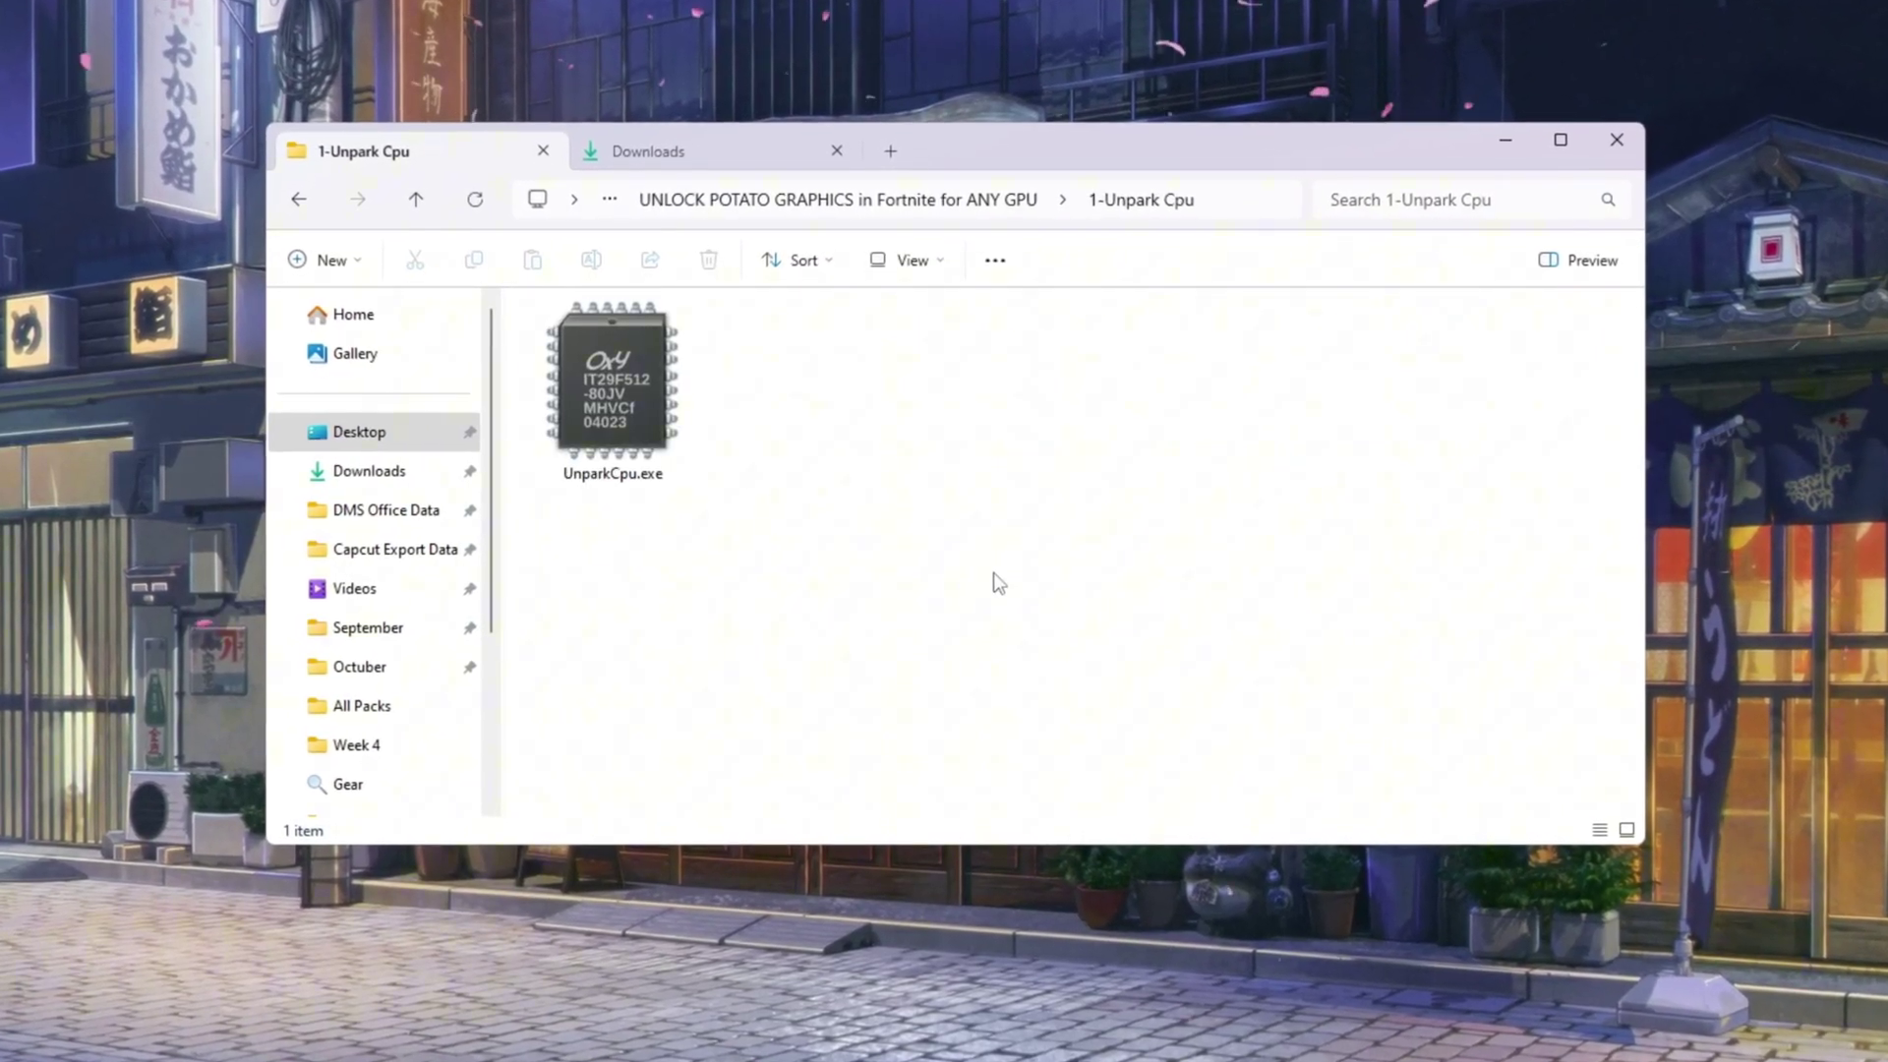
click(621, 421)
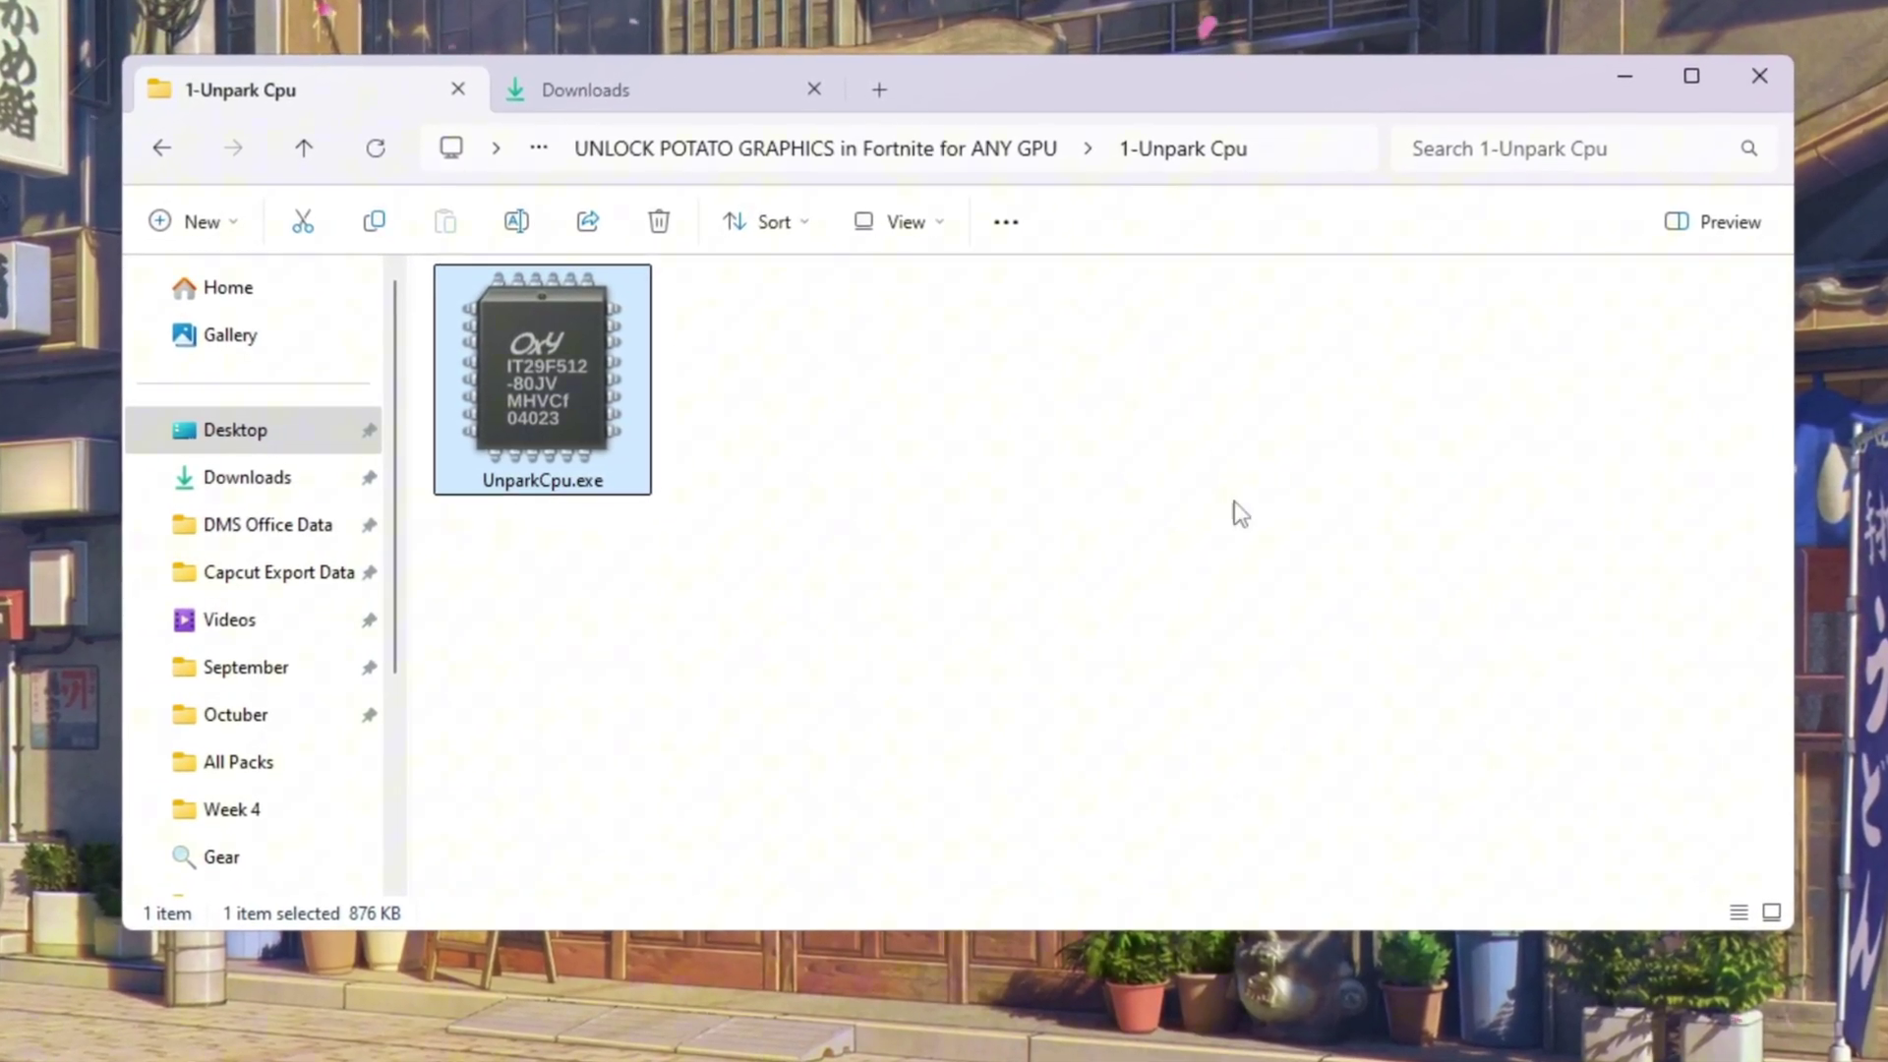
key(Return)
click(1624, 76)
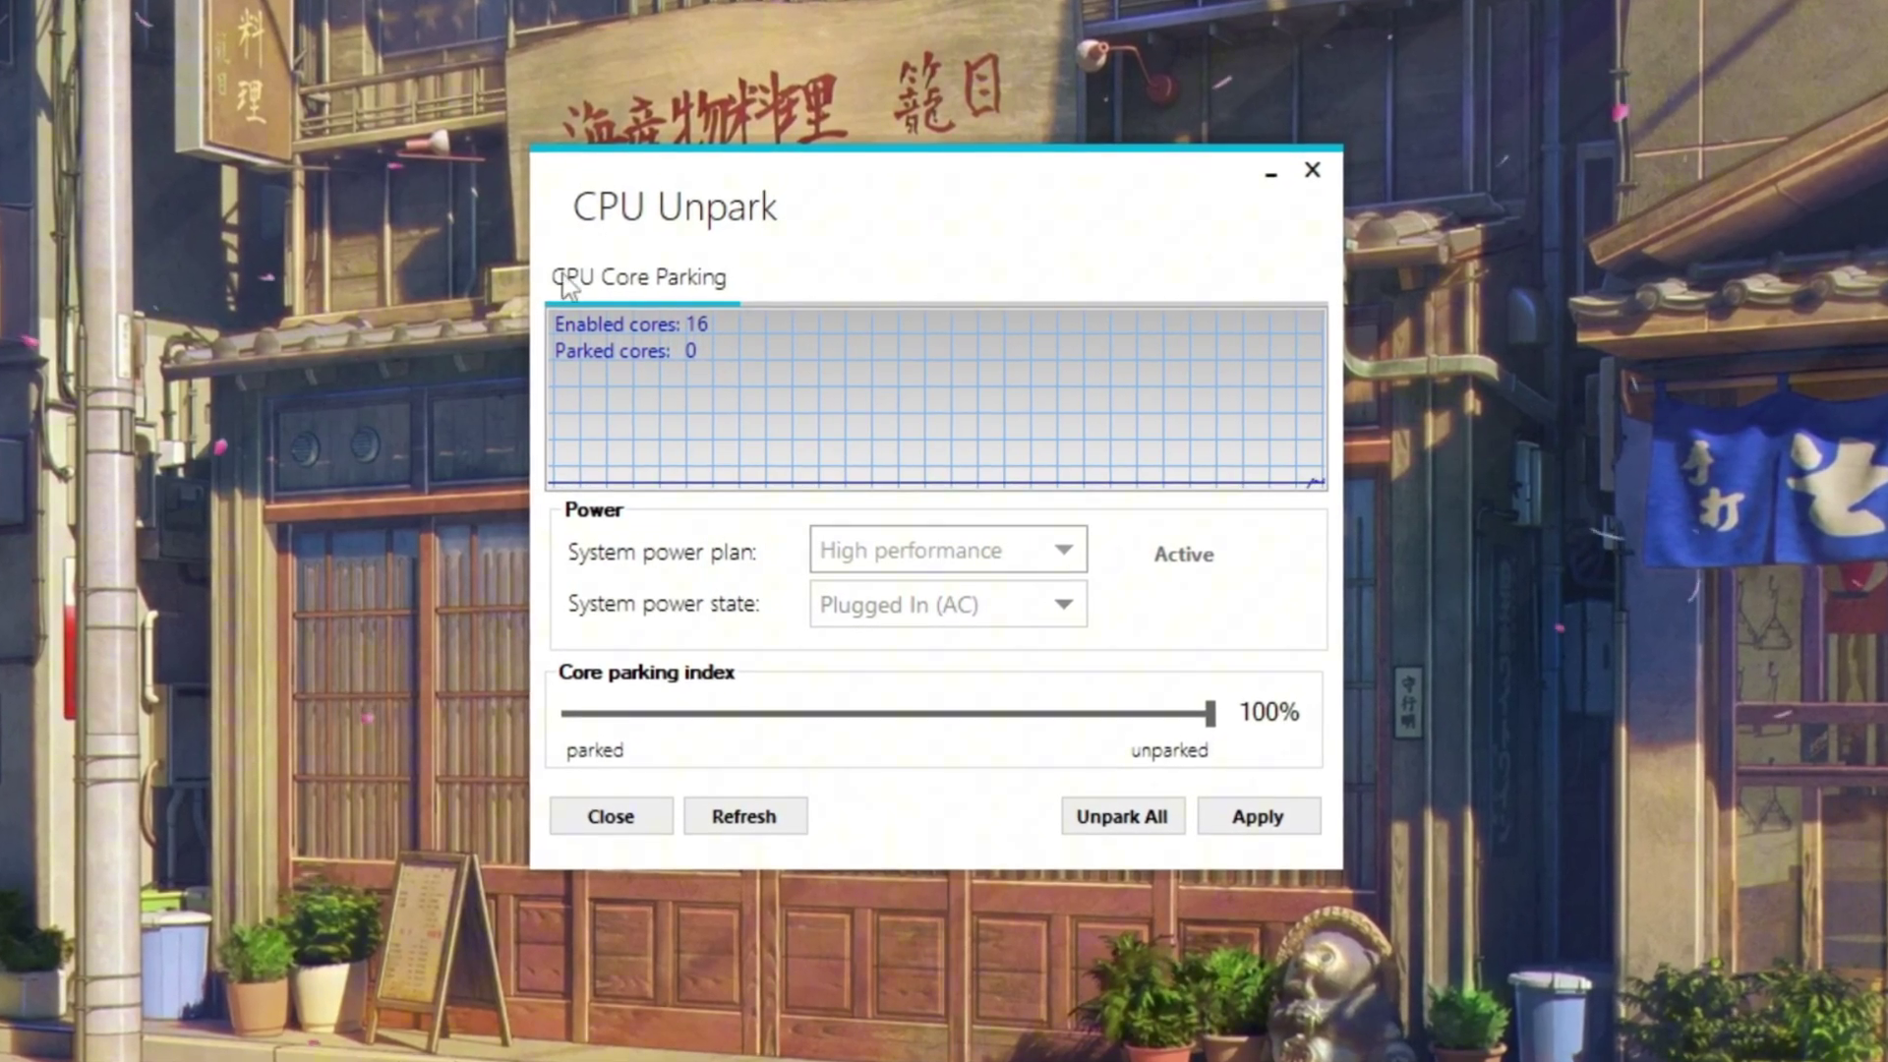
Unpark all CPU cores and apply, dismissing both confirmation messages
click(1146, 823)
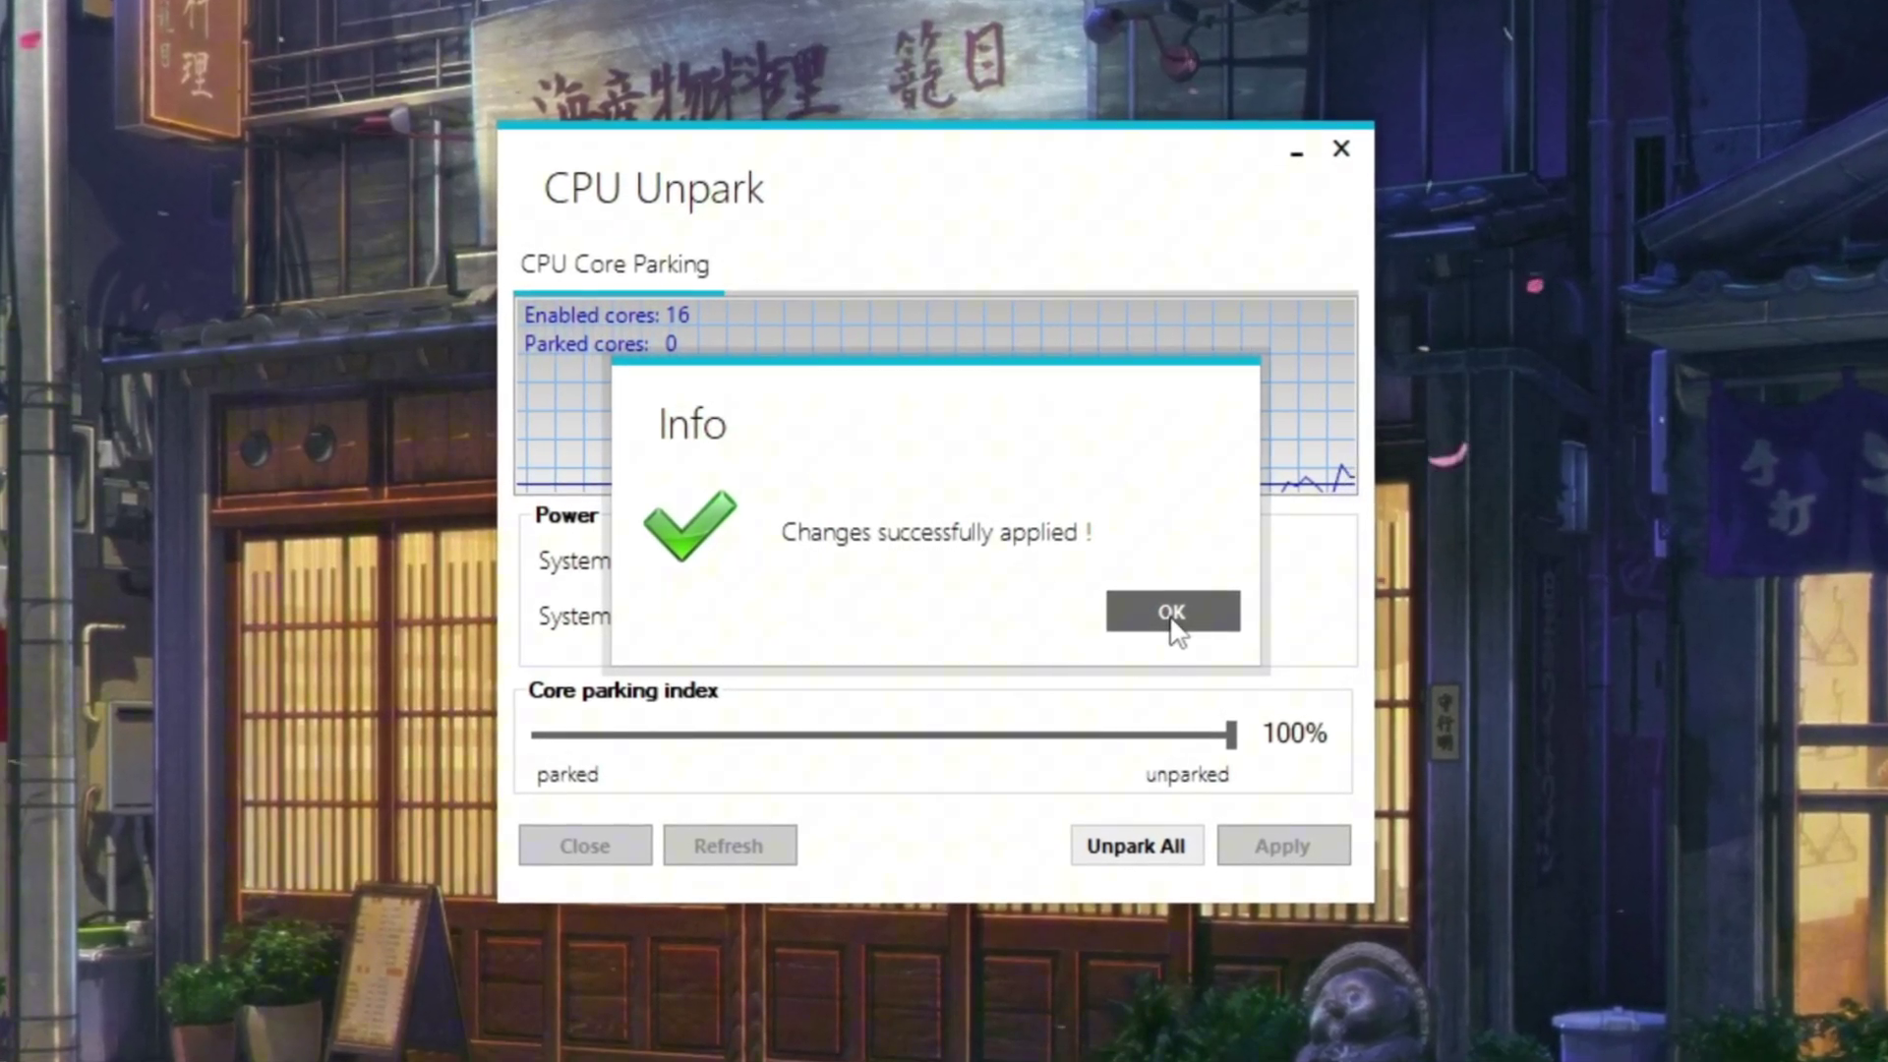
click(1172, 614)
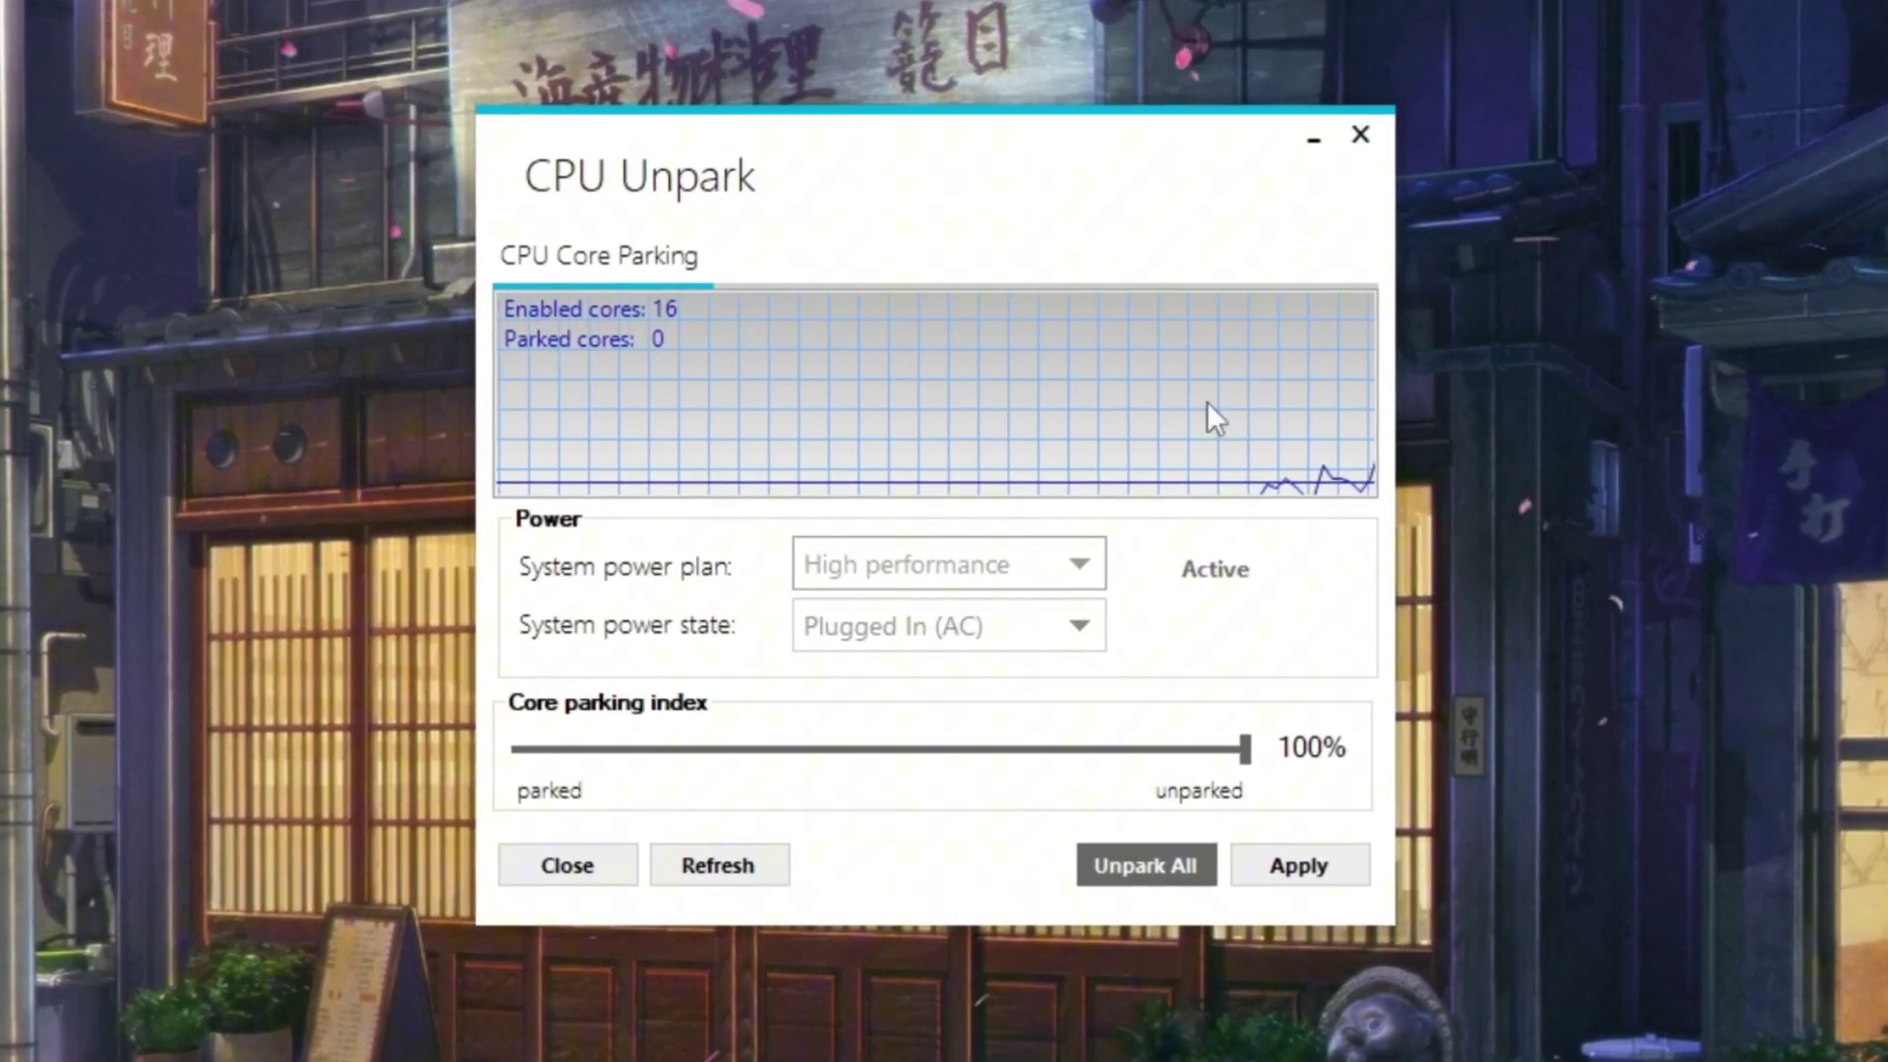
click(1296, 865)
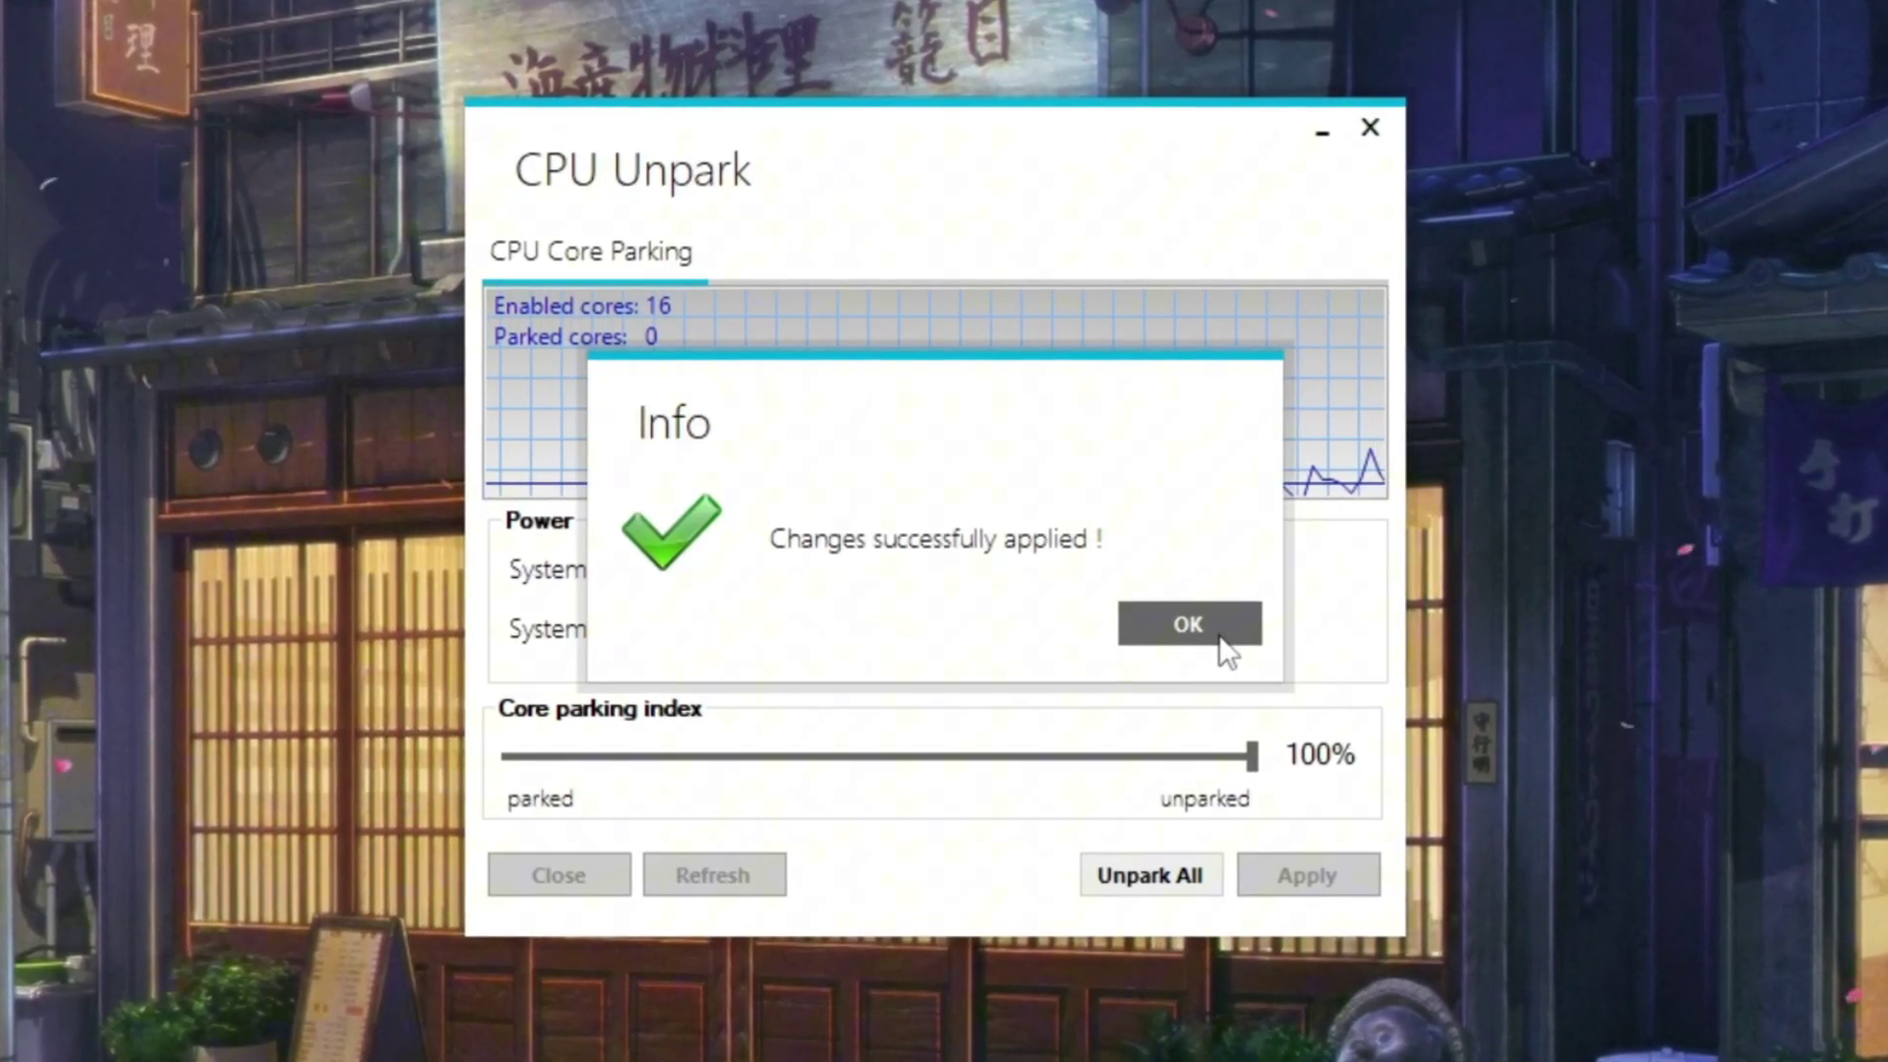
click(1220, 637)
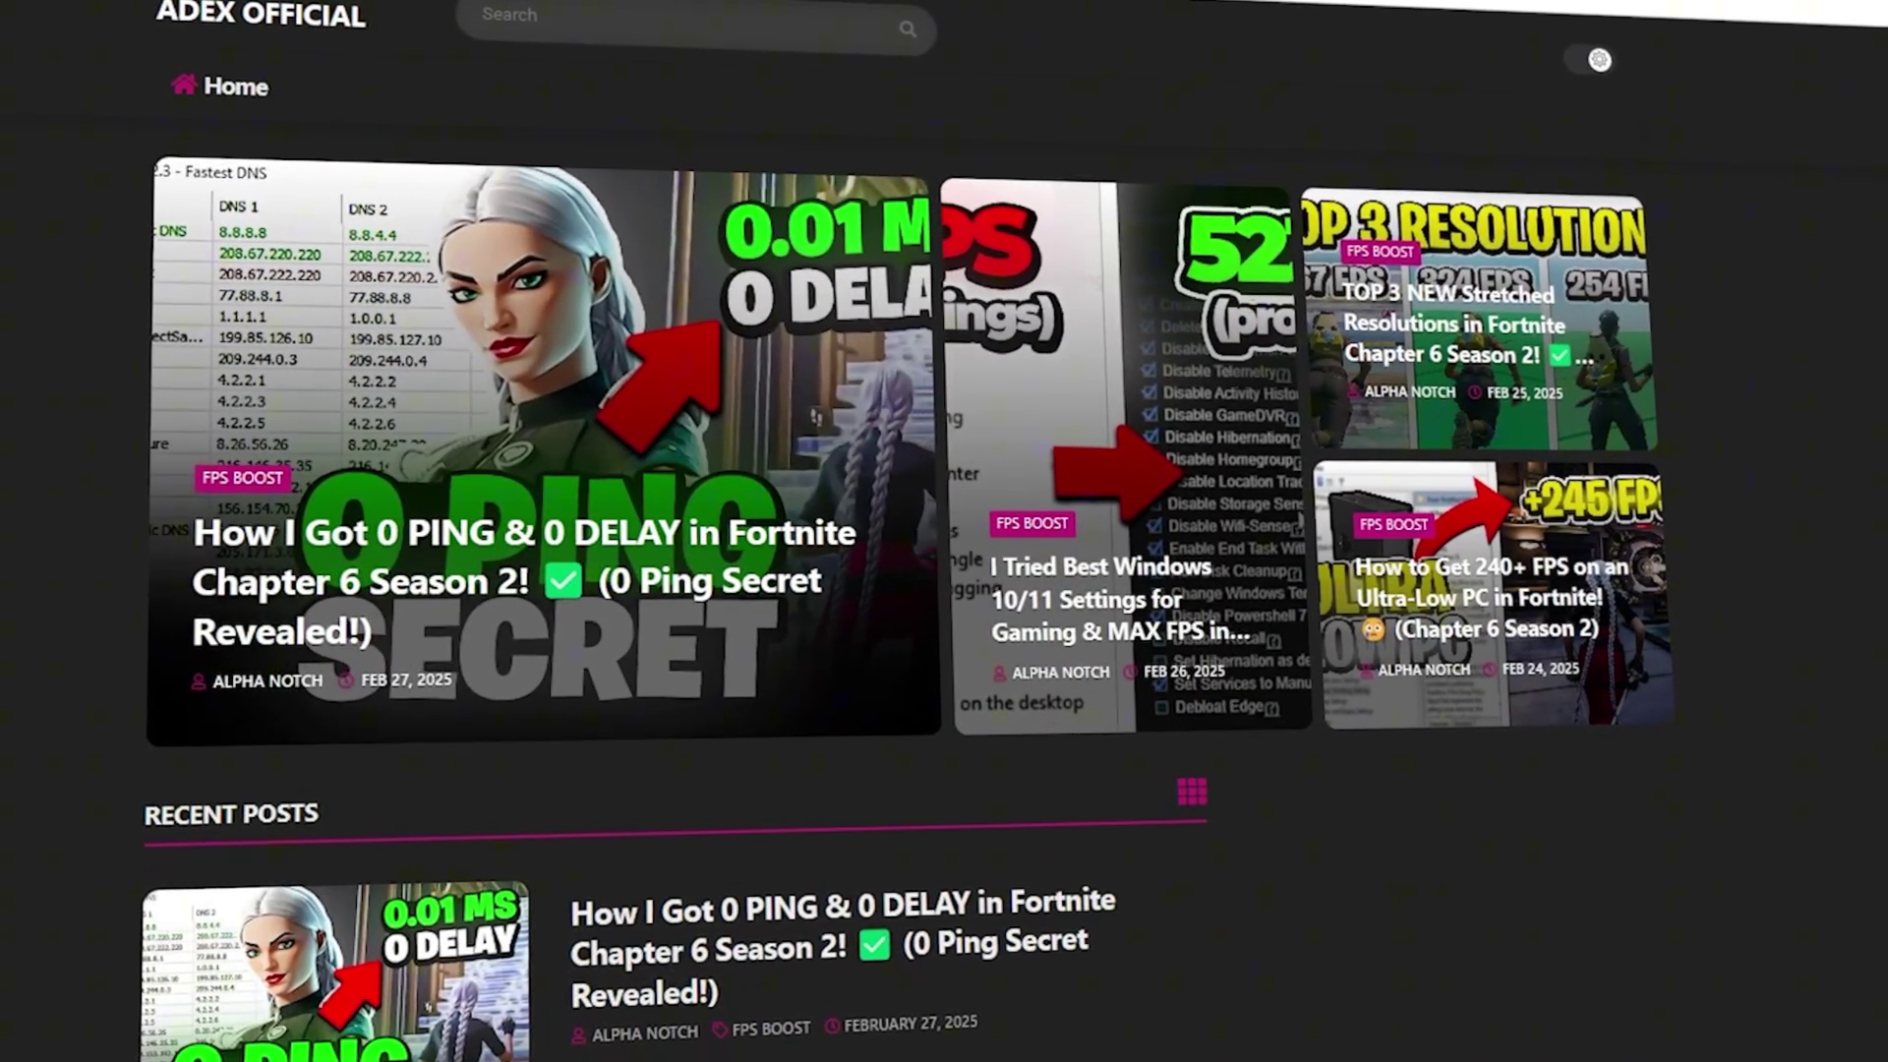
Scroll the ADEX Recent Posts, then open the 2-Nvidia & AMD Potato Graphics folder
scroll(908, 531, down, 7)
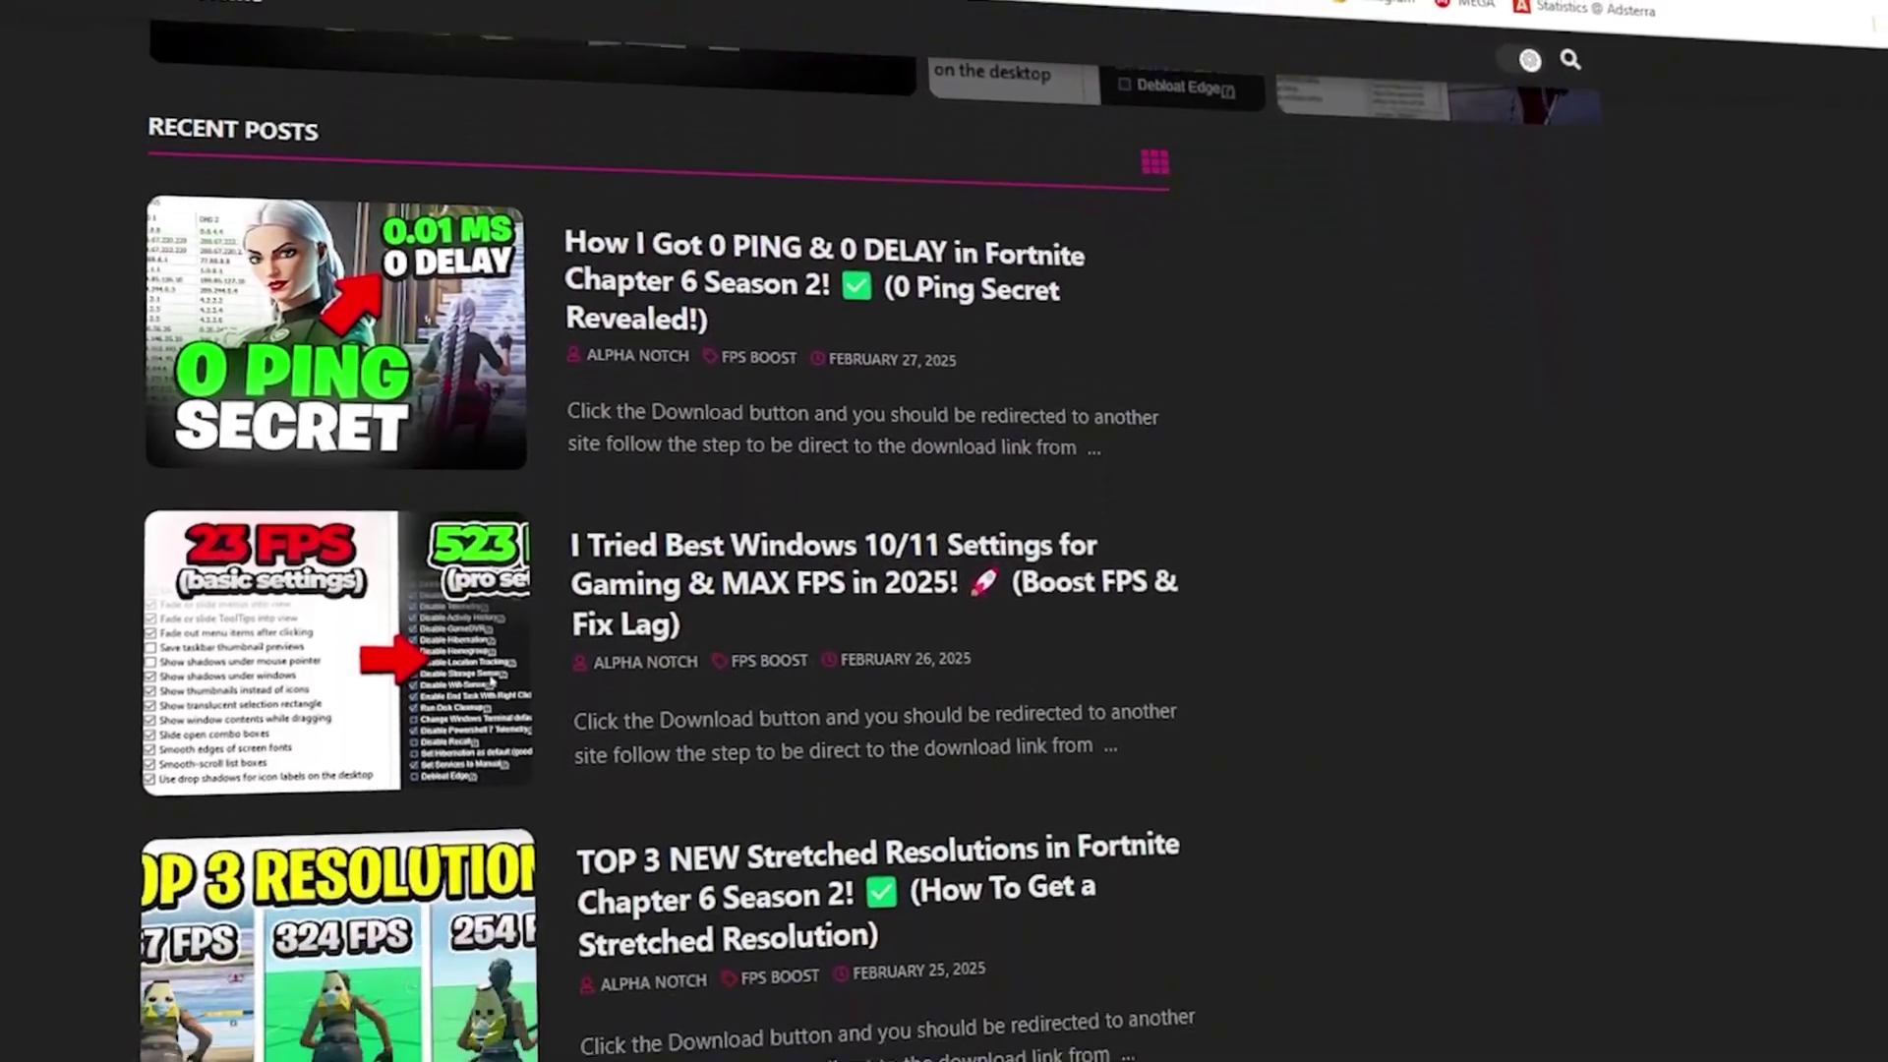
scroll(669, 531, down, 8)
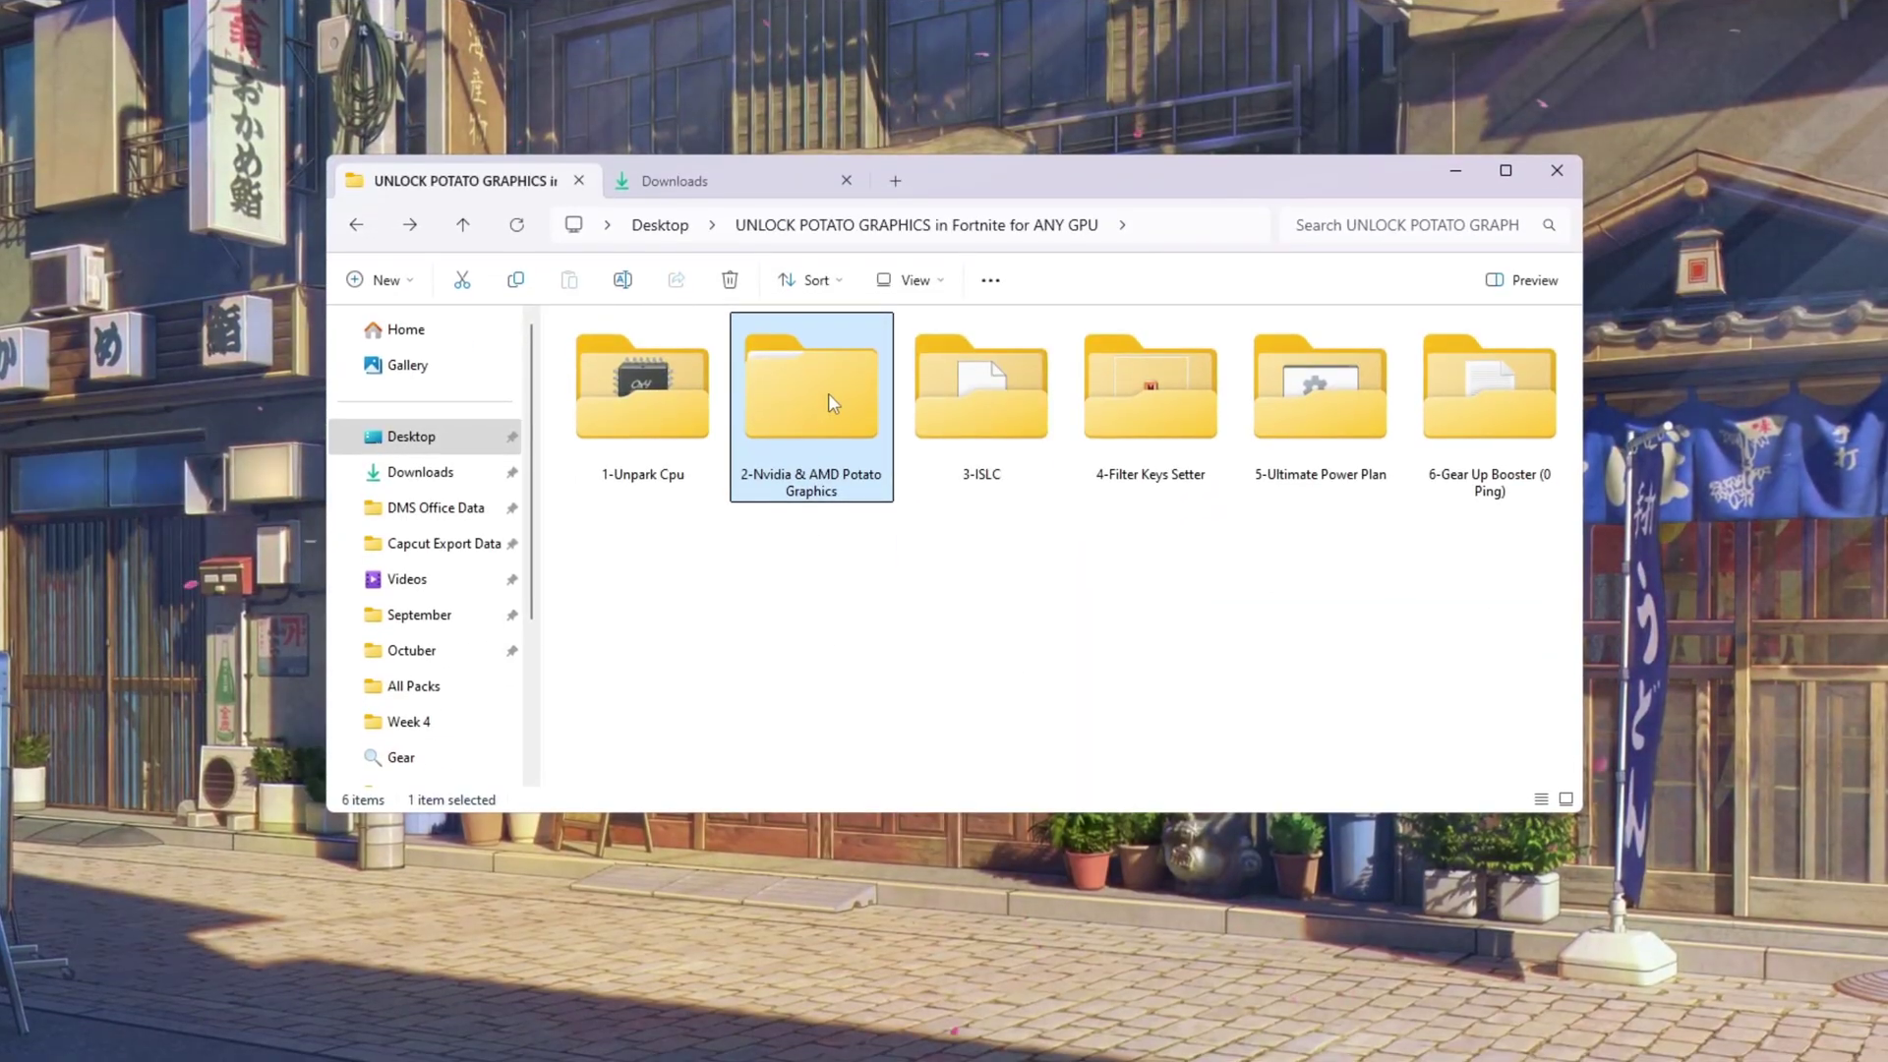
double_click(828, 393)
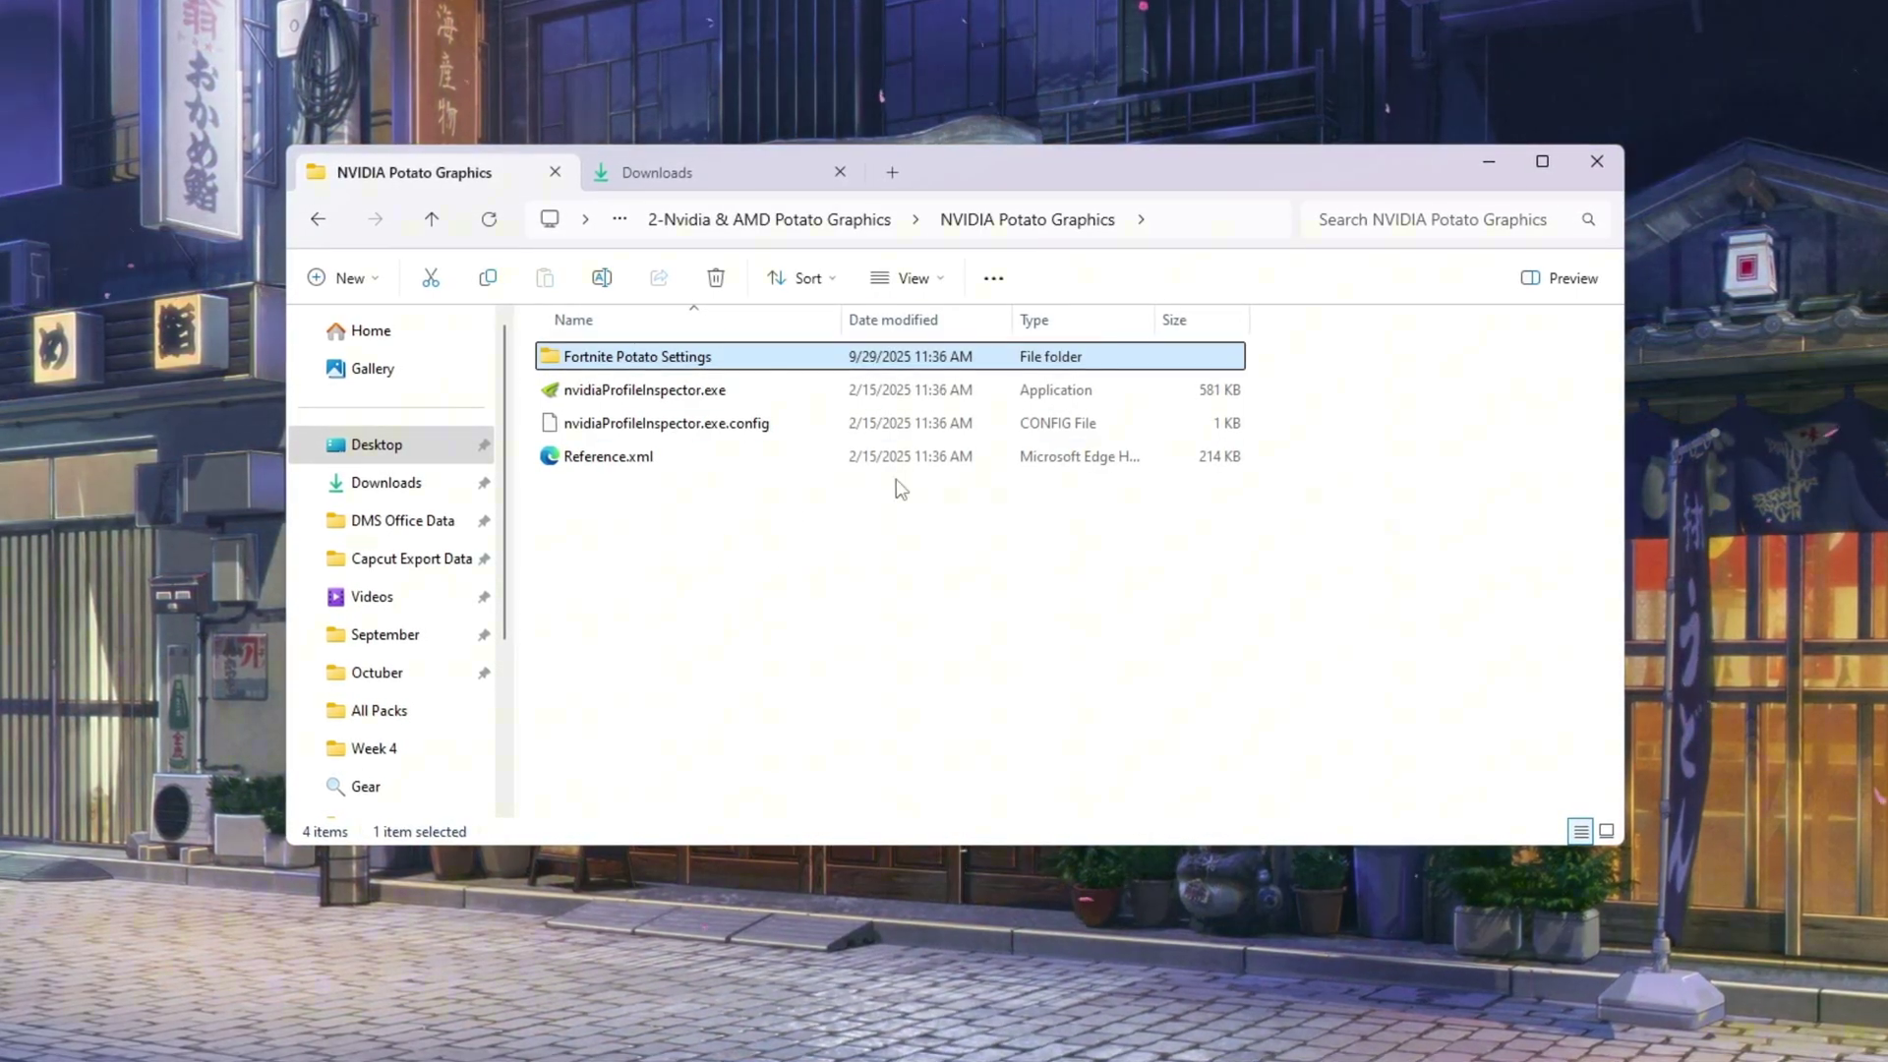
Select the NVIDIA Potato Graphics folder path in the address bar for copying
click(1217, 221)
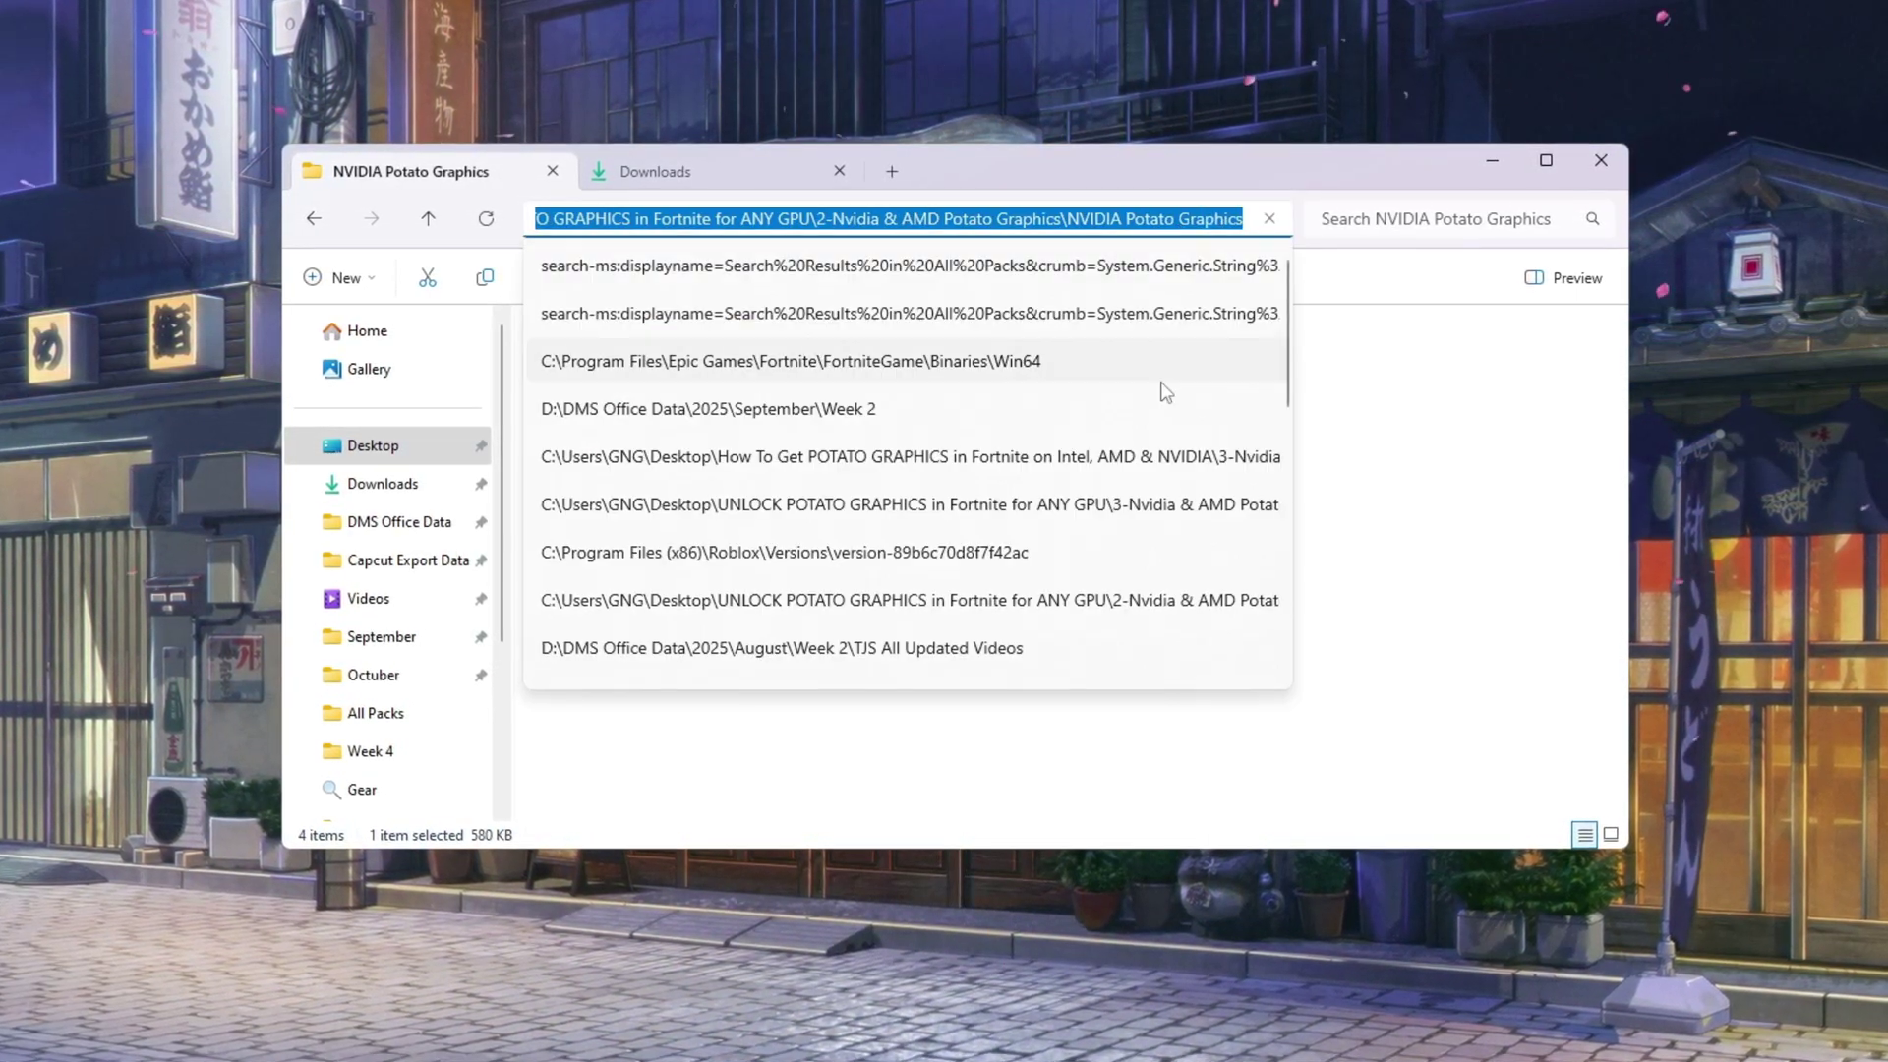
click(1149, 565)
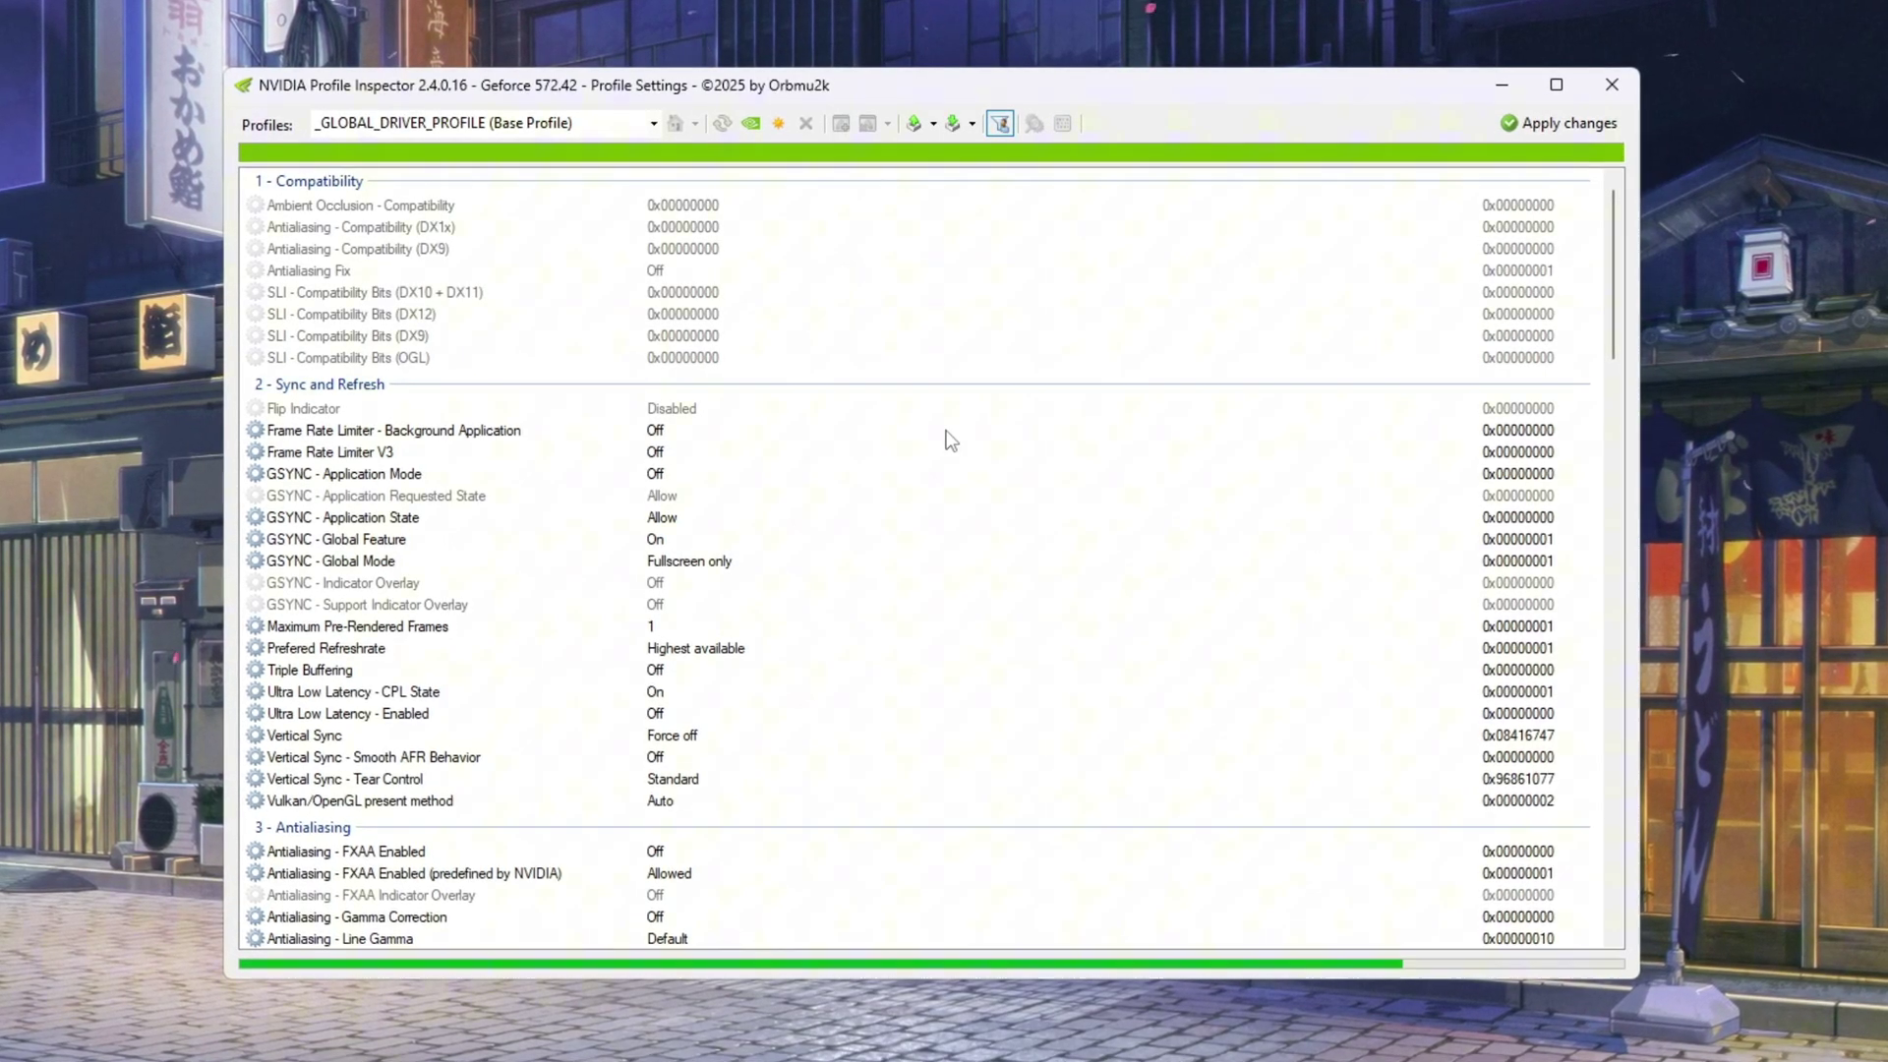
Load the Fortnite profile, import Fortnite.nip from Fortnite Potato Settings, and apply the changes
text(fort)
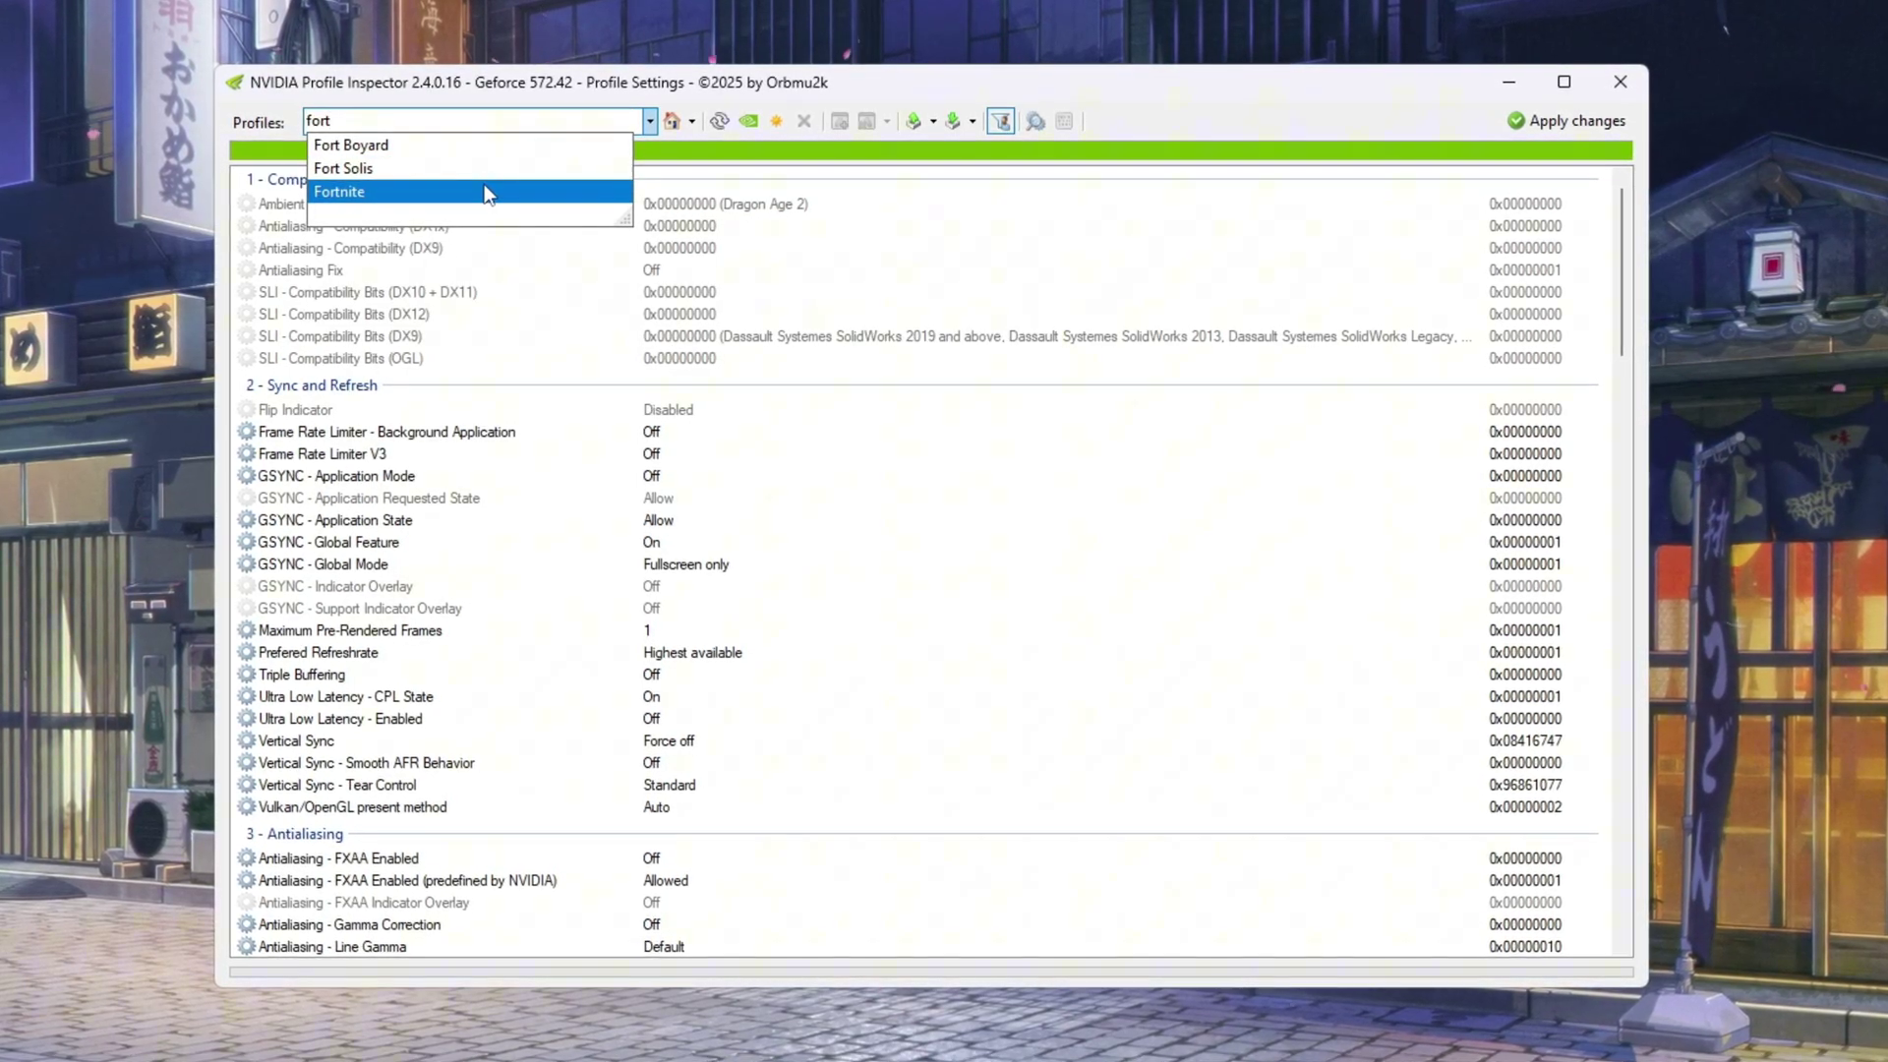
click(487, 192)
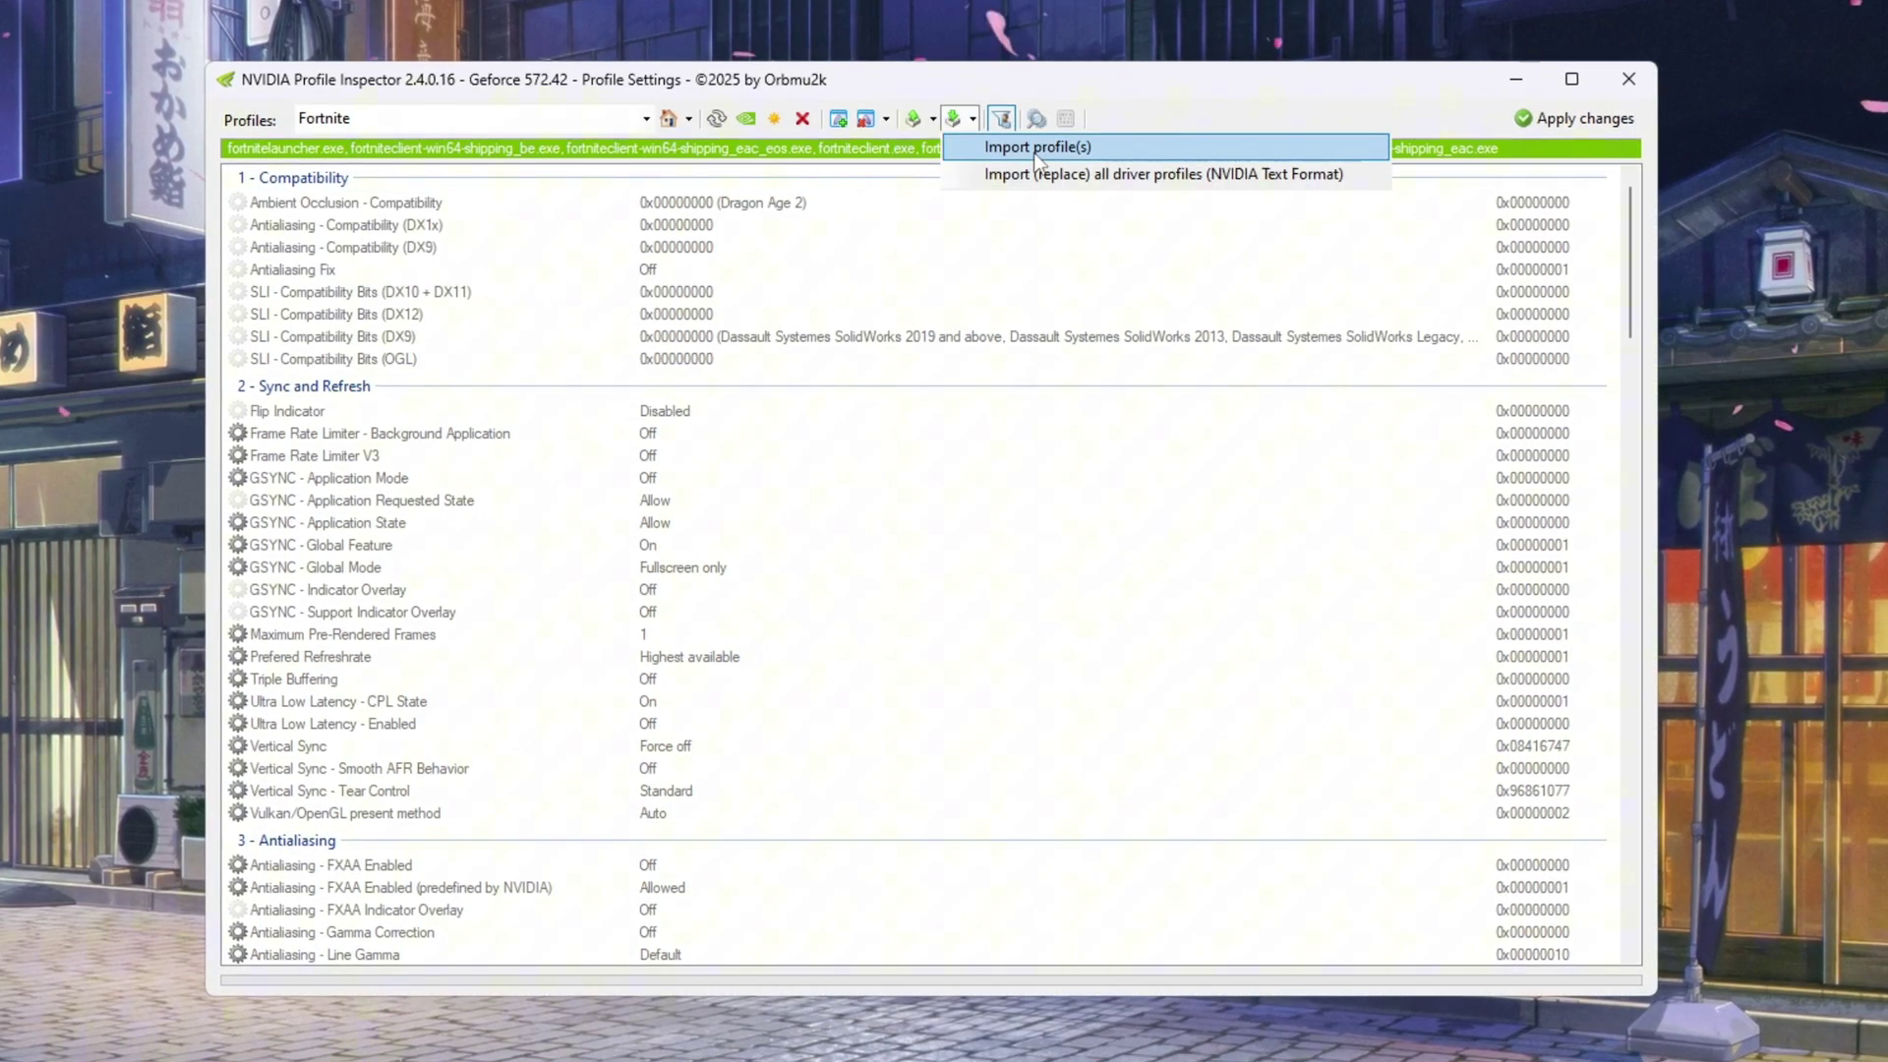
click(1036, 154)
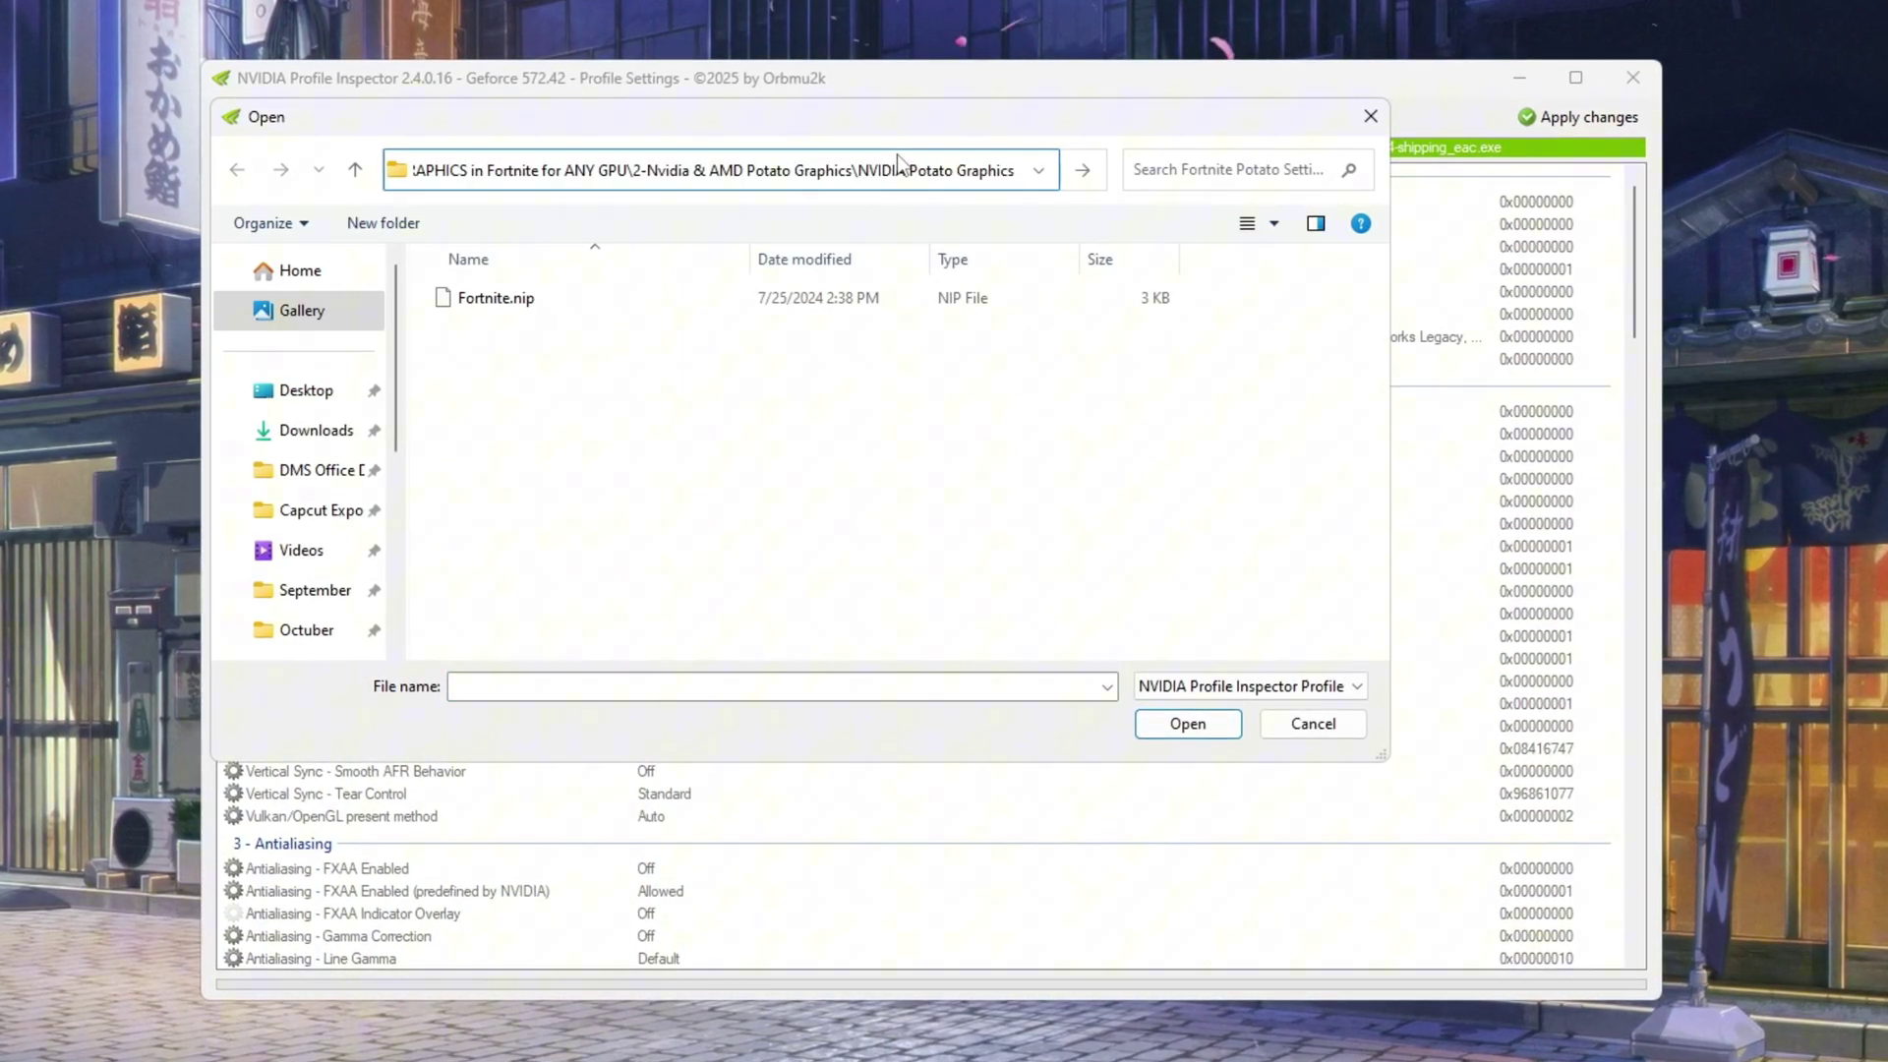
key(Return)
click(846, 307)
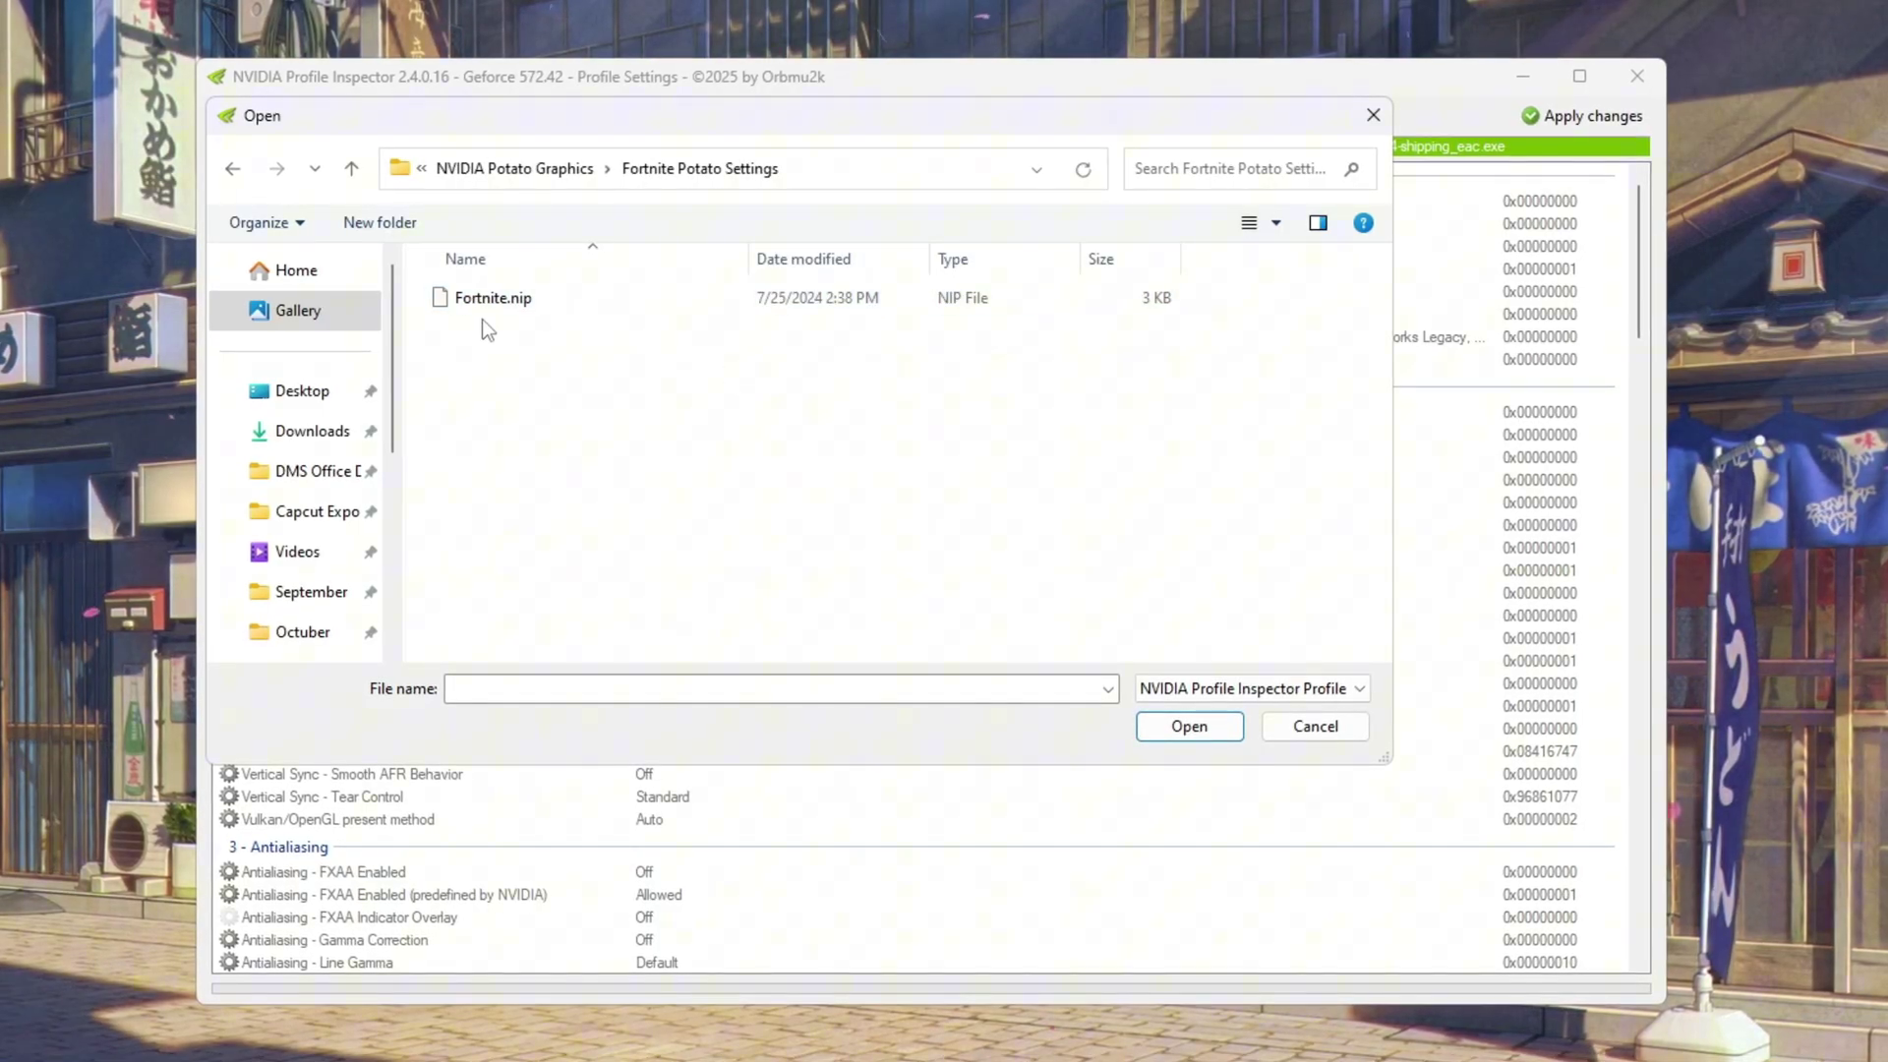
click(1184, 734)
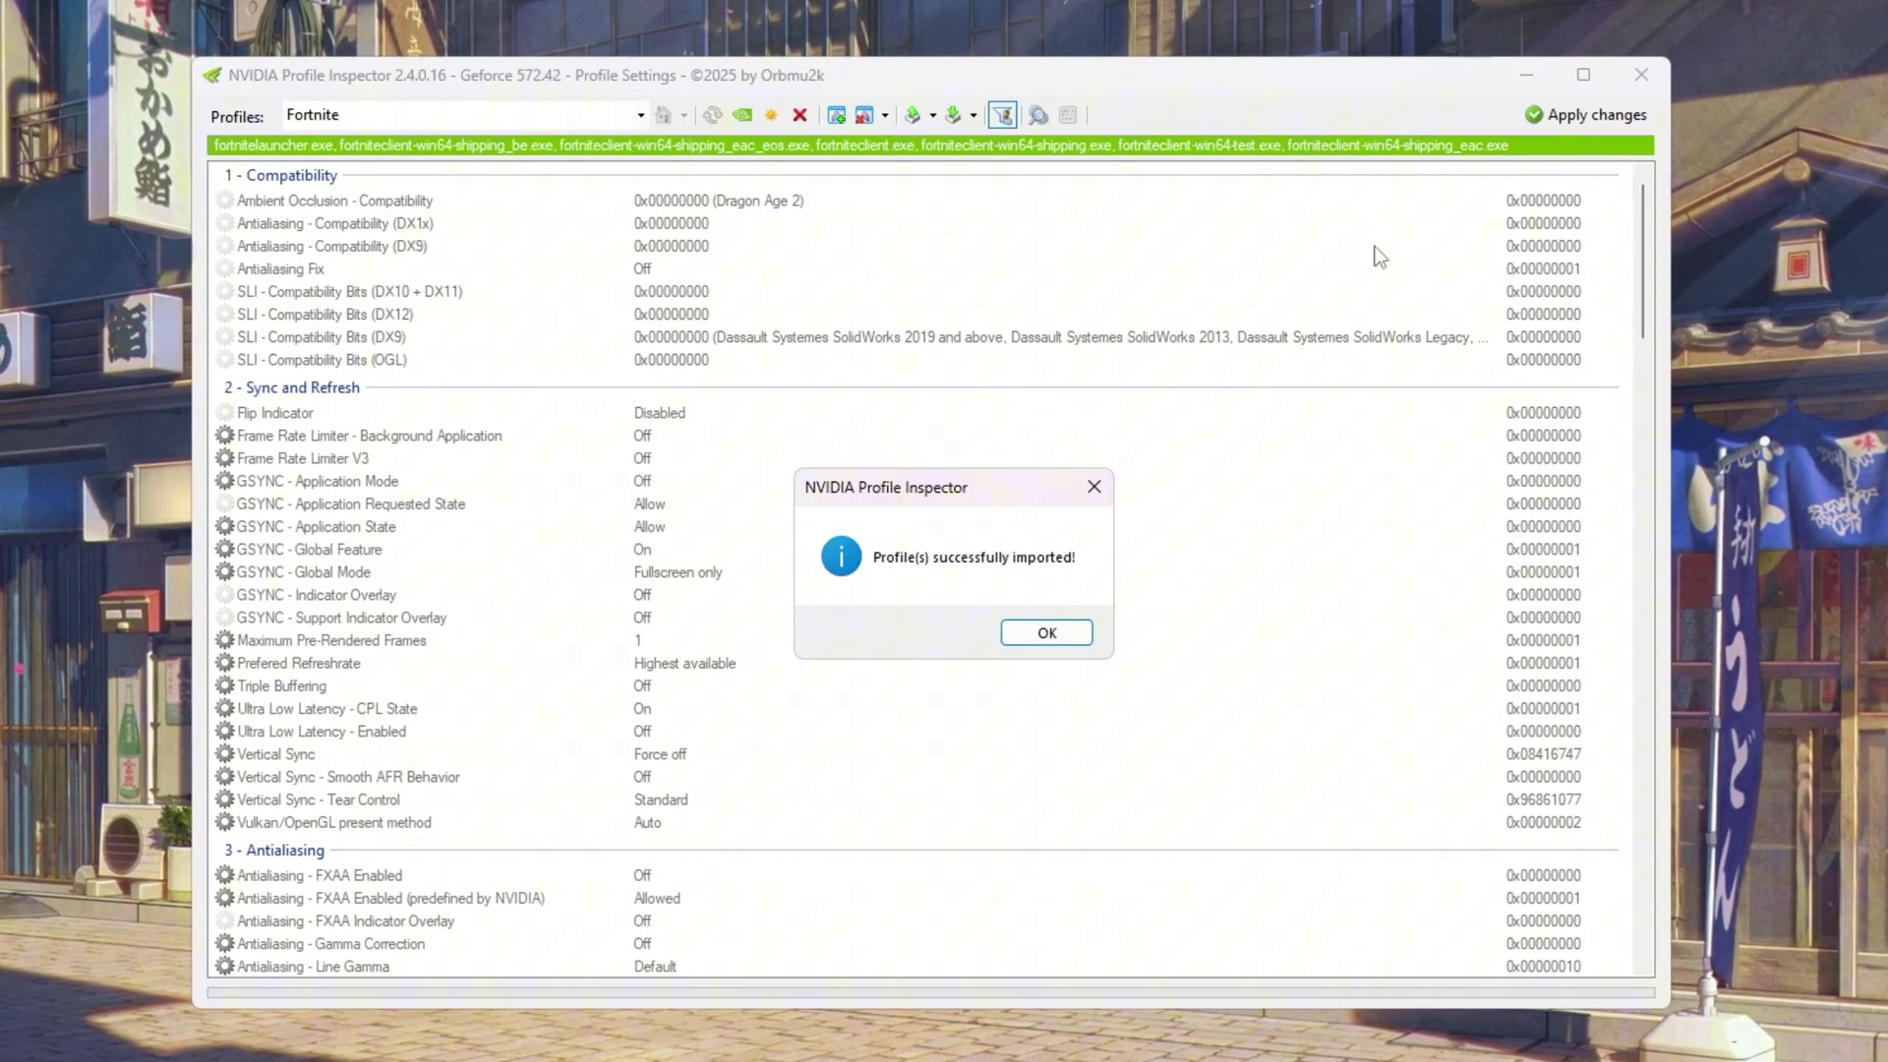
click(1047, 633)
scroll(876, 271, down, 7)
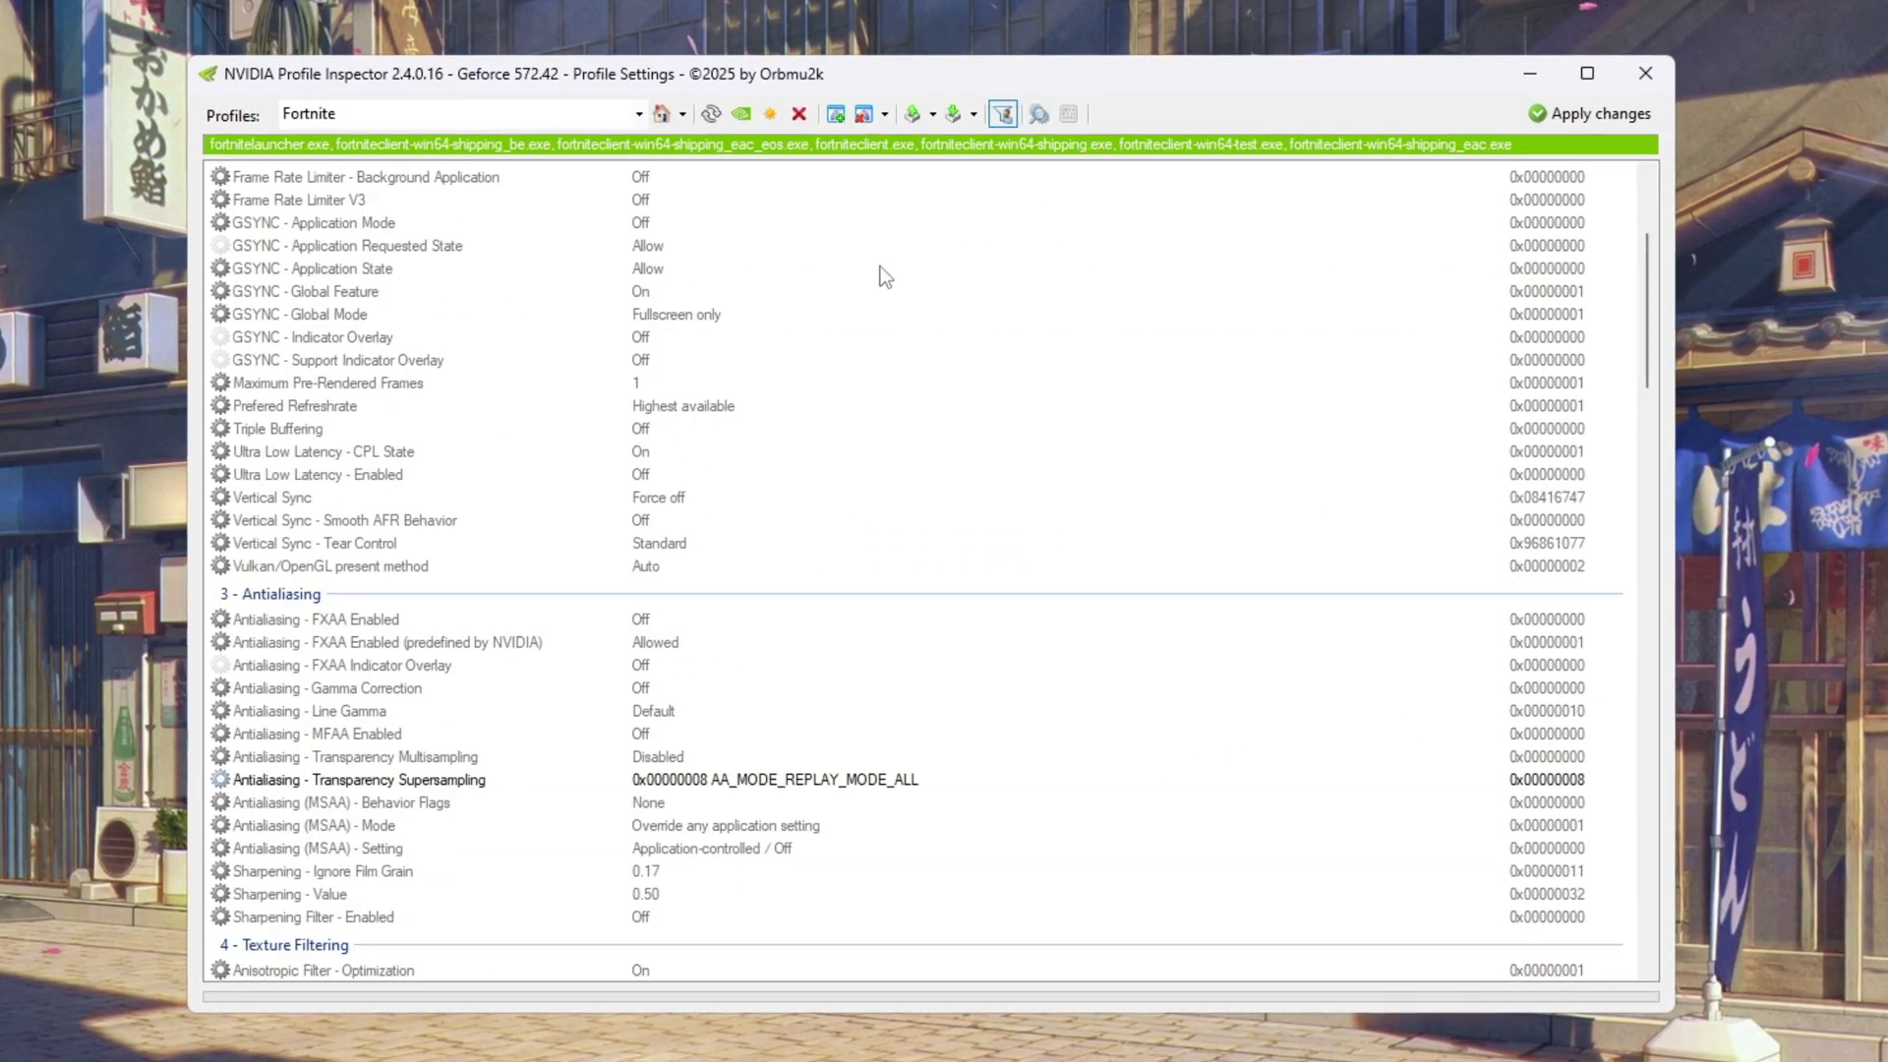
click(1589, 116)
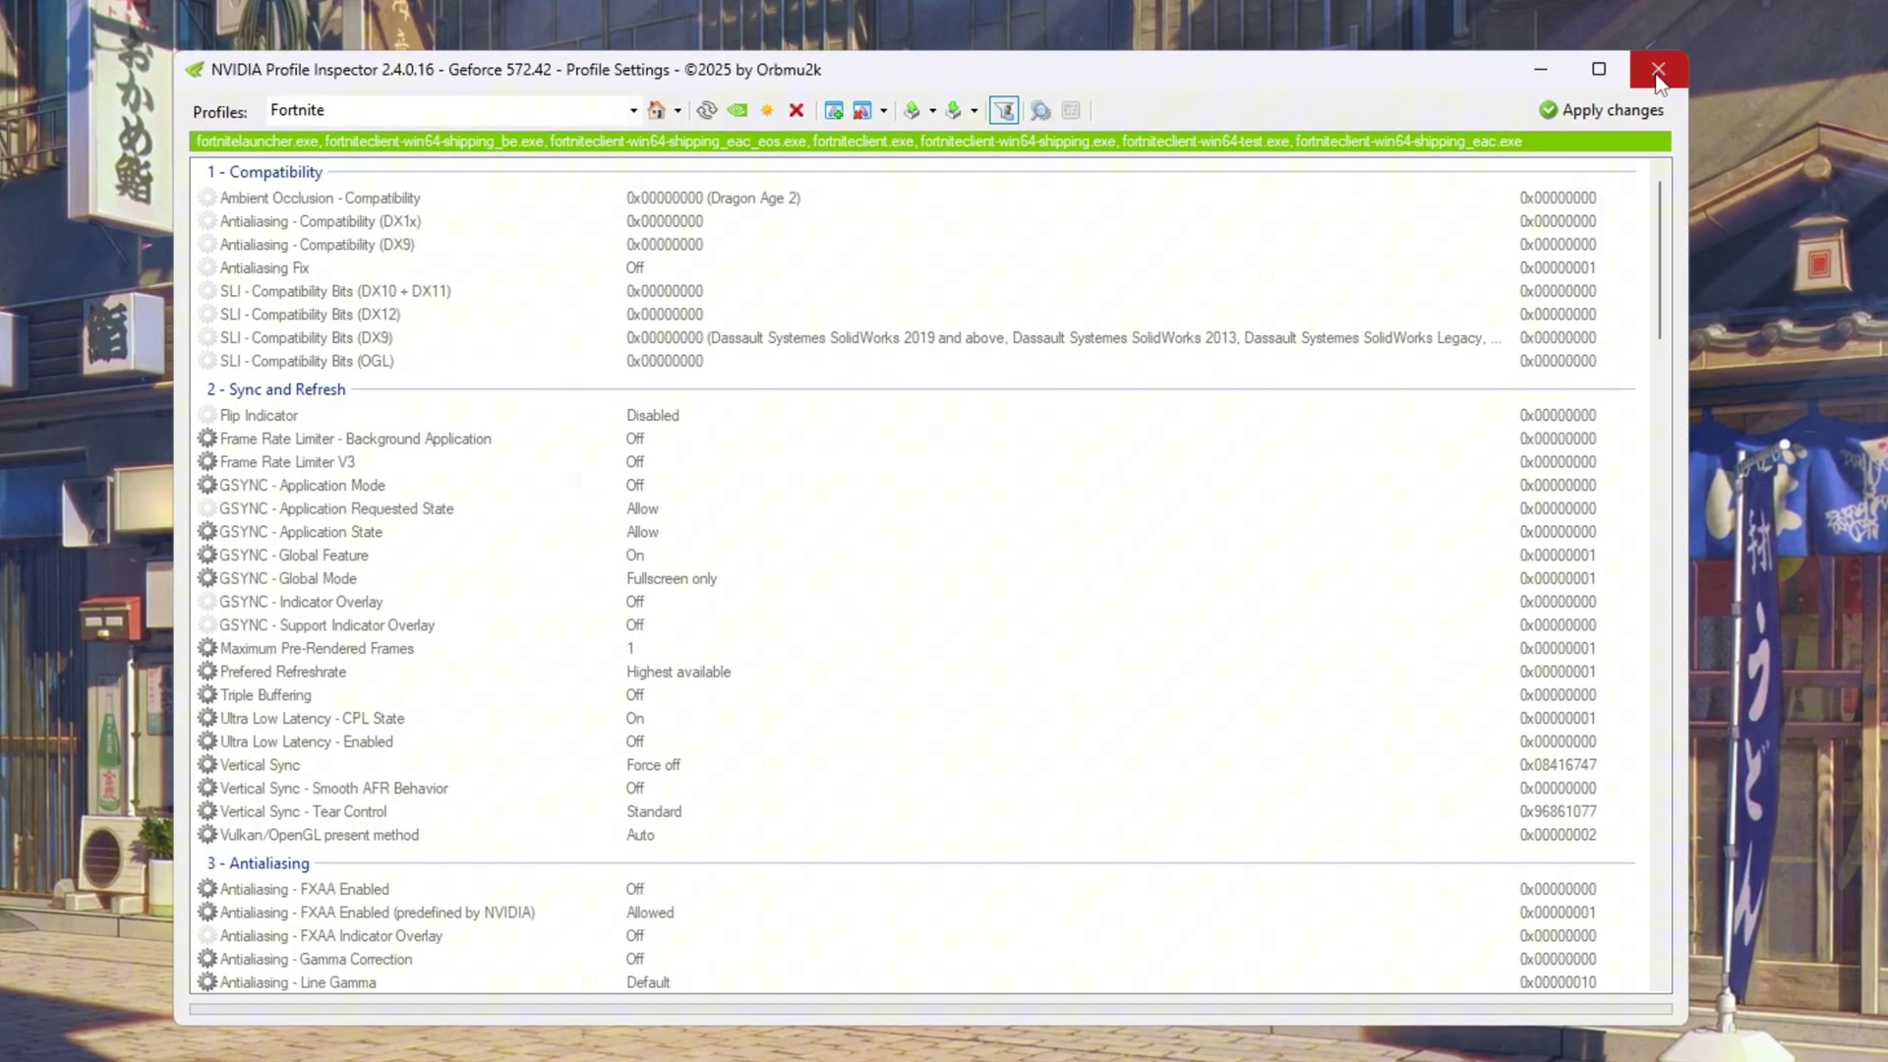
Copy GameUserSettings.ini from the AMD Potato Graphics folder
click(1657, 69)
click(380, 203)
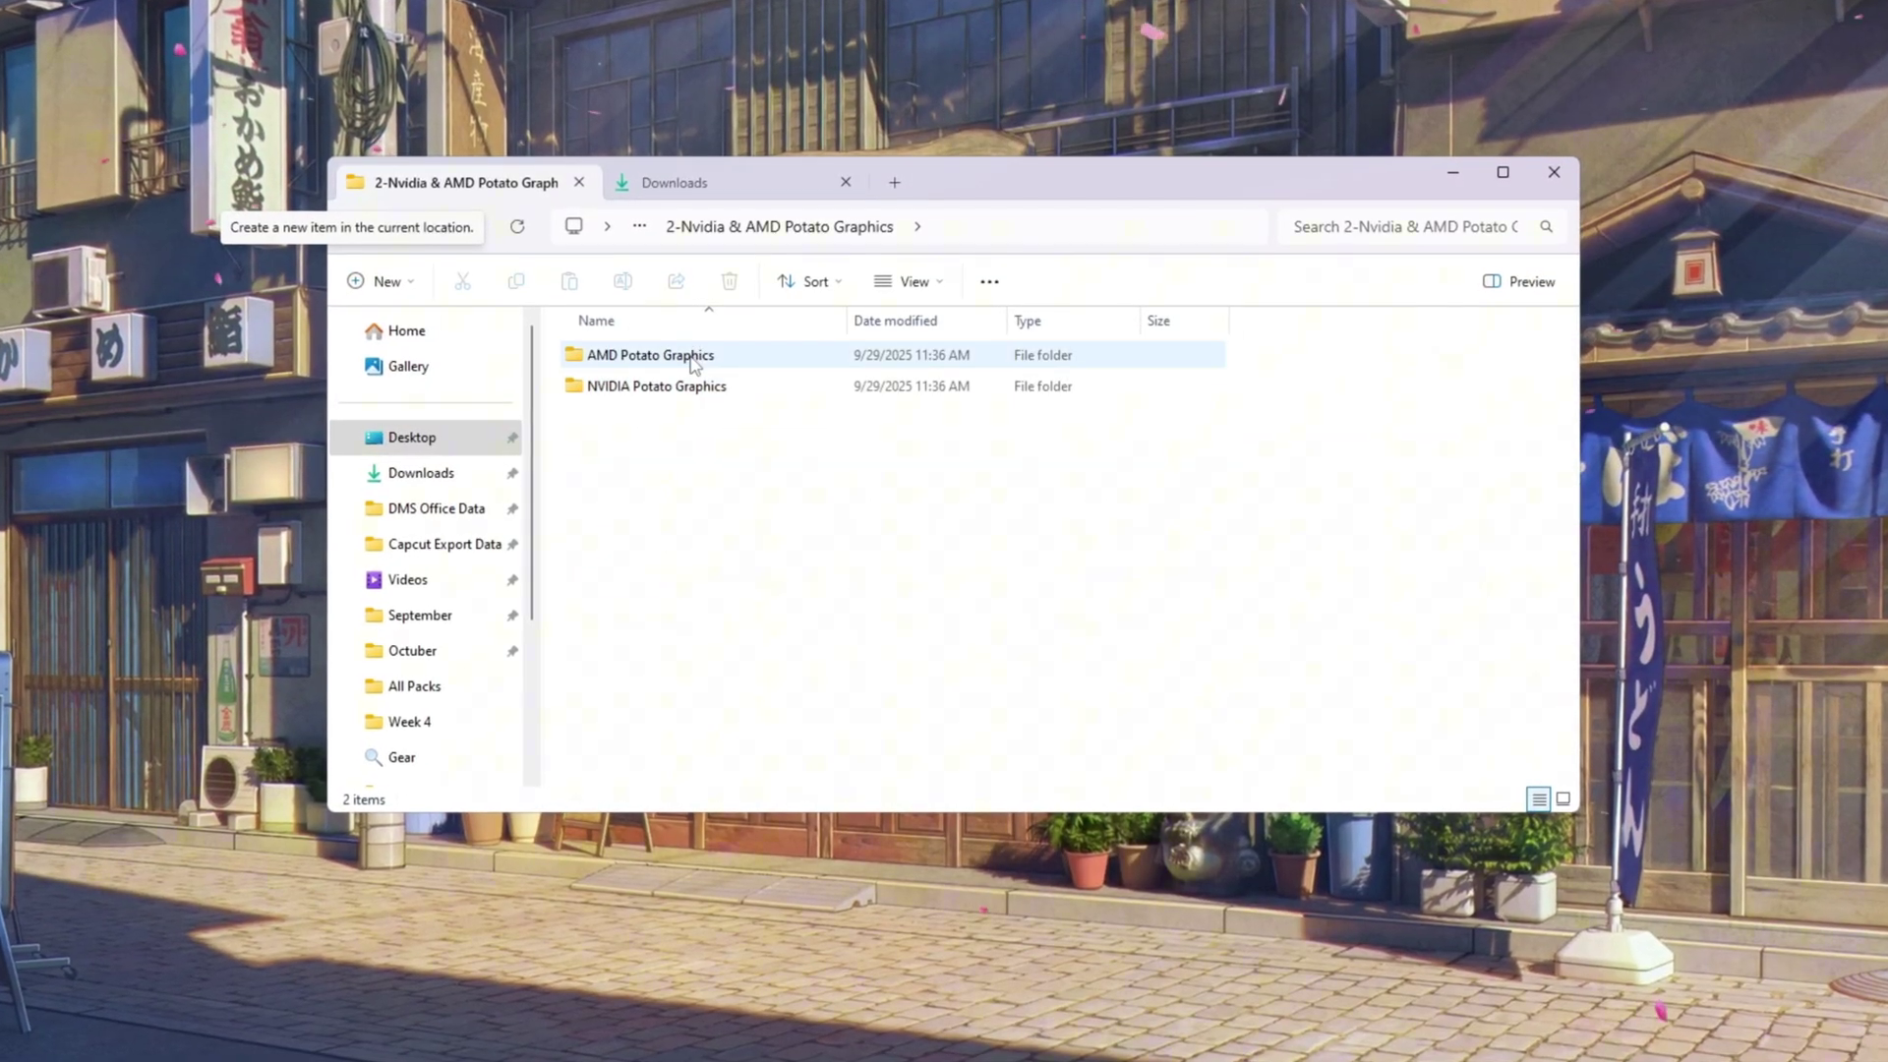
double_click(691, 360)
double_click(642, 360)
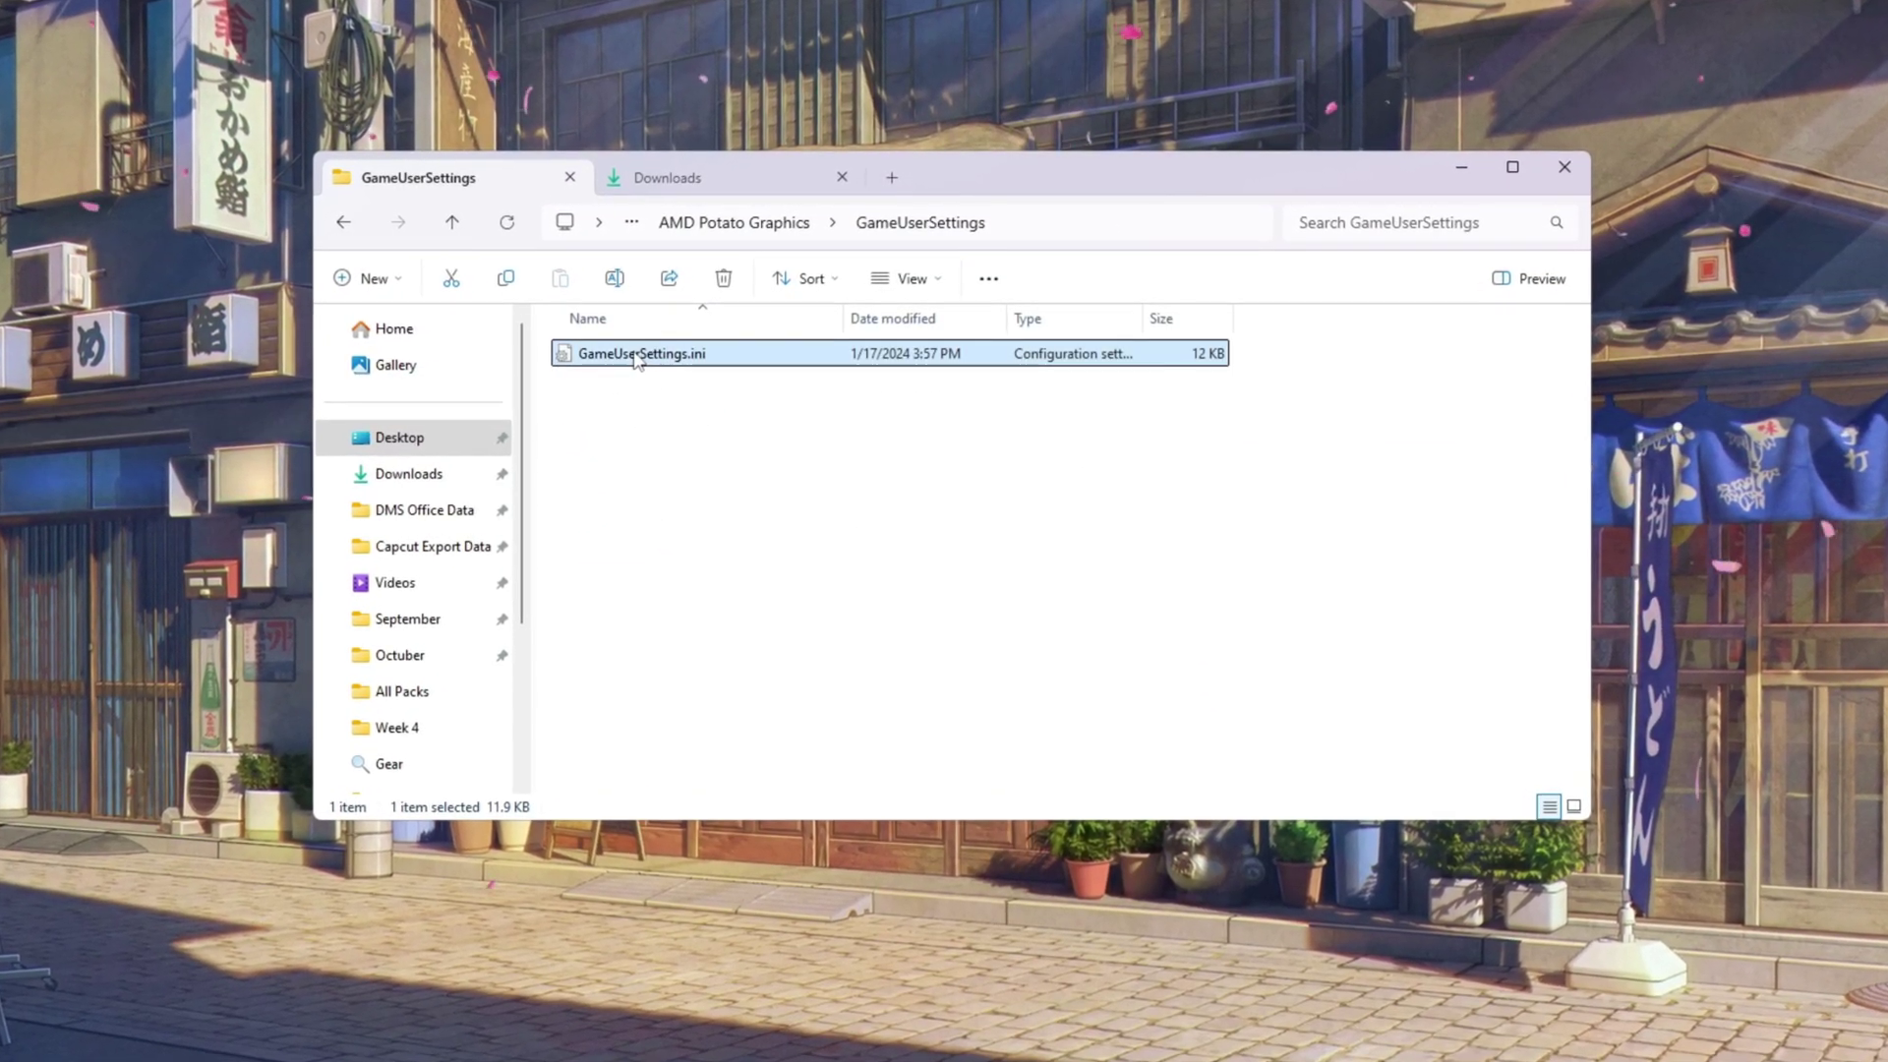
right_click(634, 360)
click(708, 377)
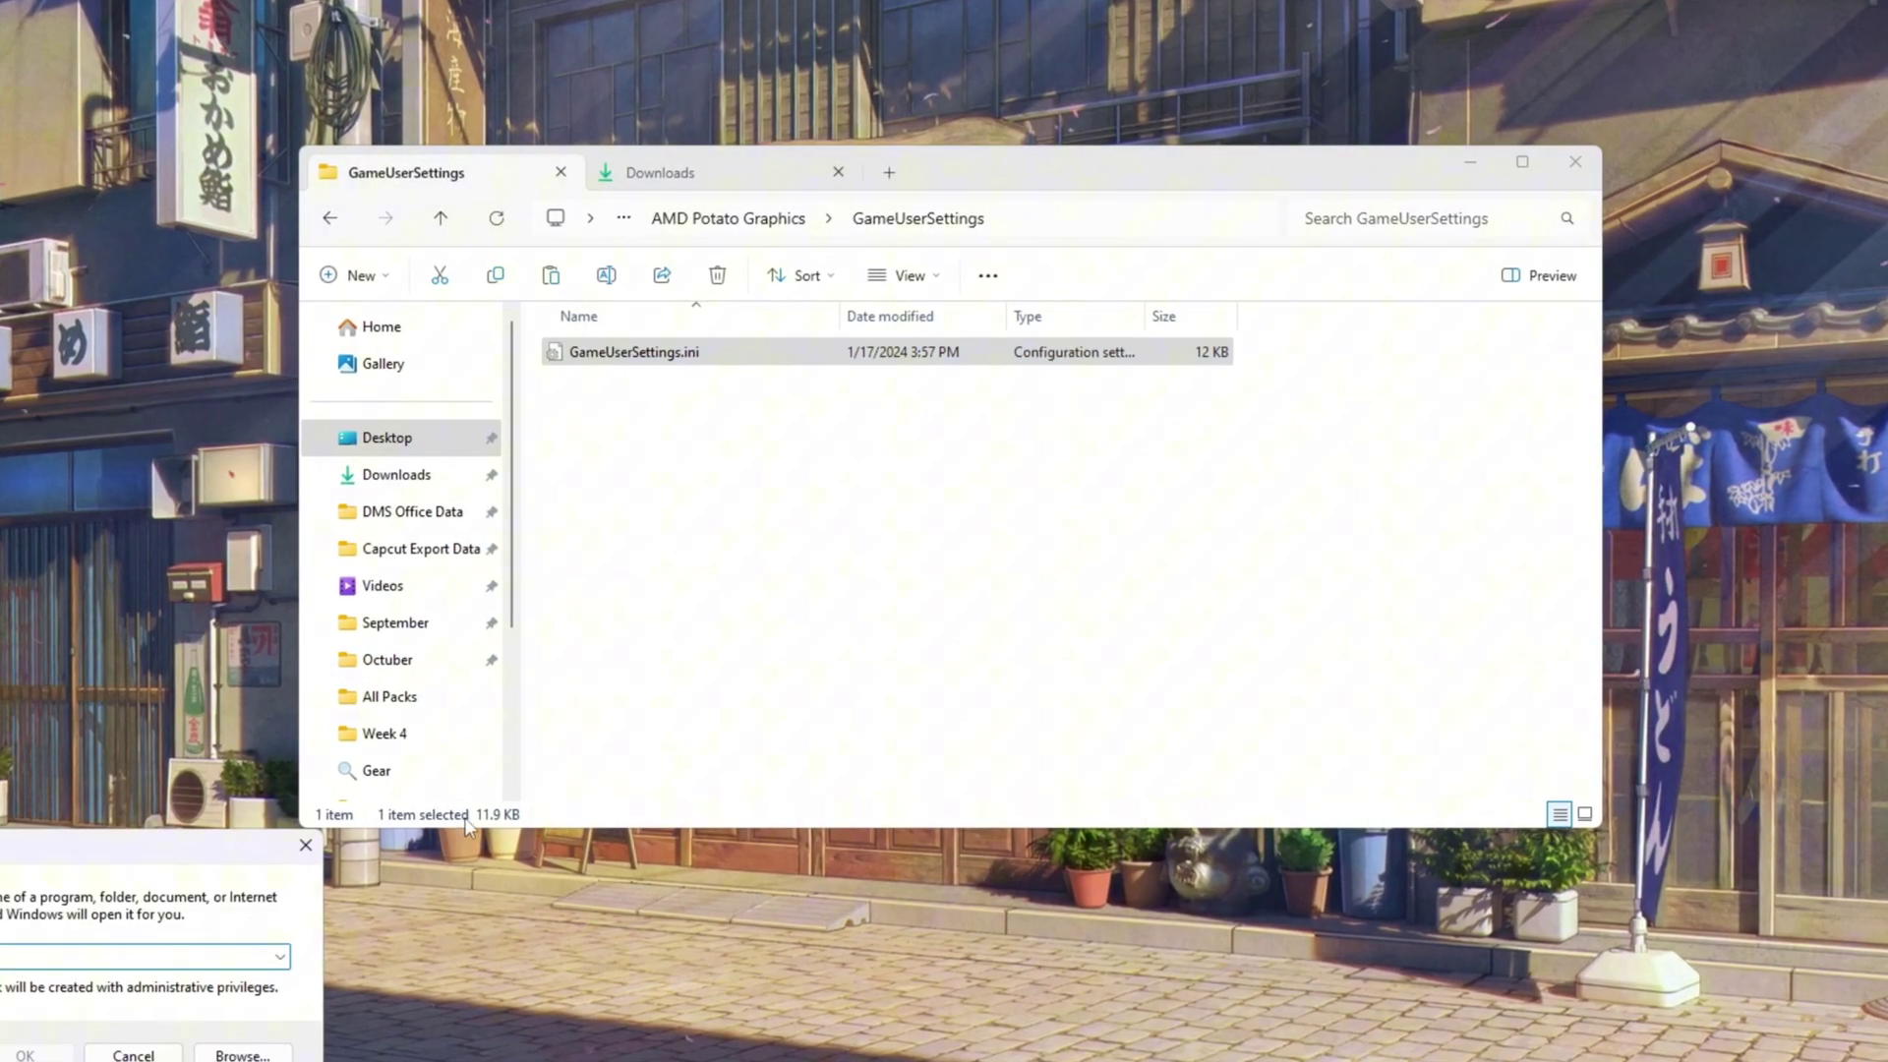
Paste it into FortniteGame's Saved config folder under %localappdata%, replacing the existing file
drag(1065, 532, 1017, 511)
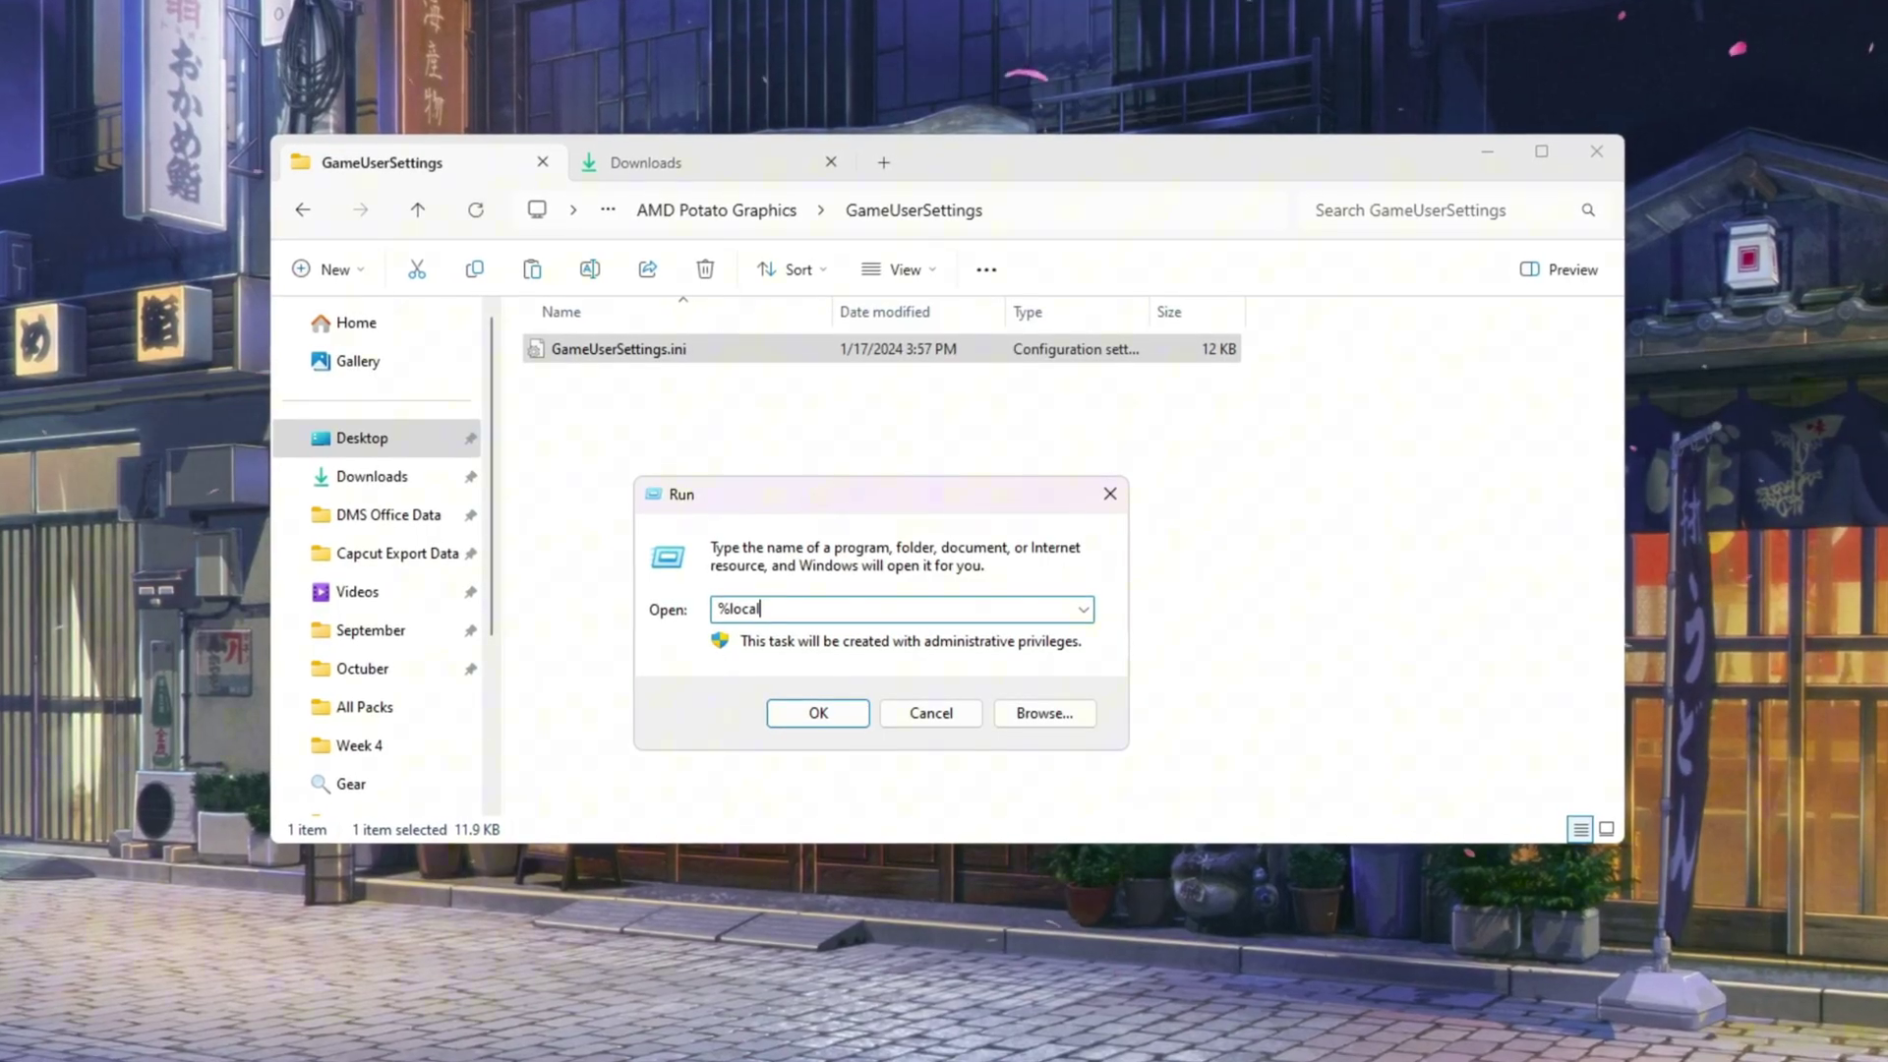
text(%)
key(Return)
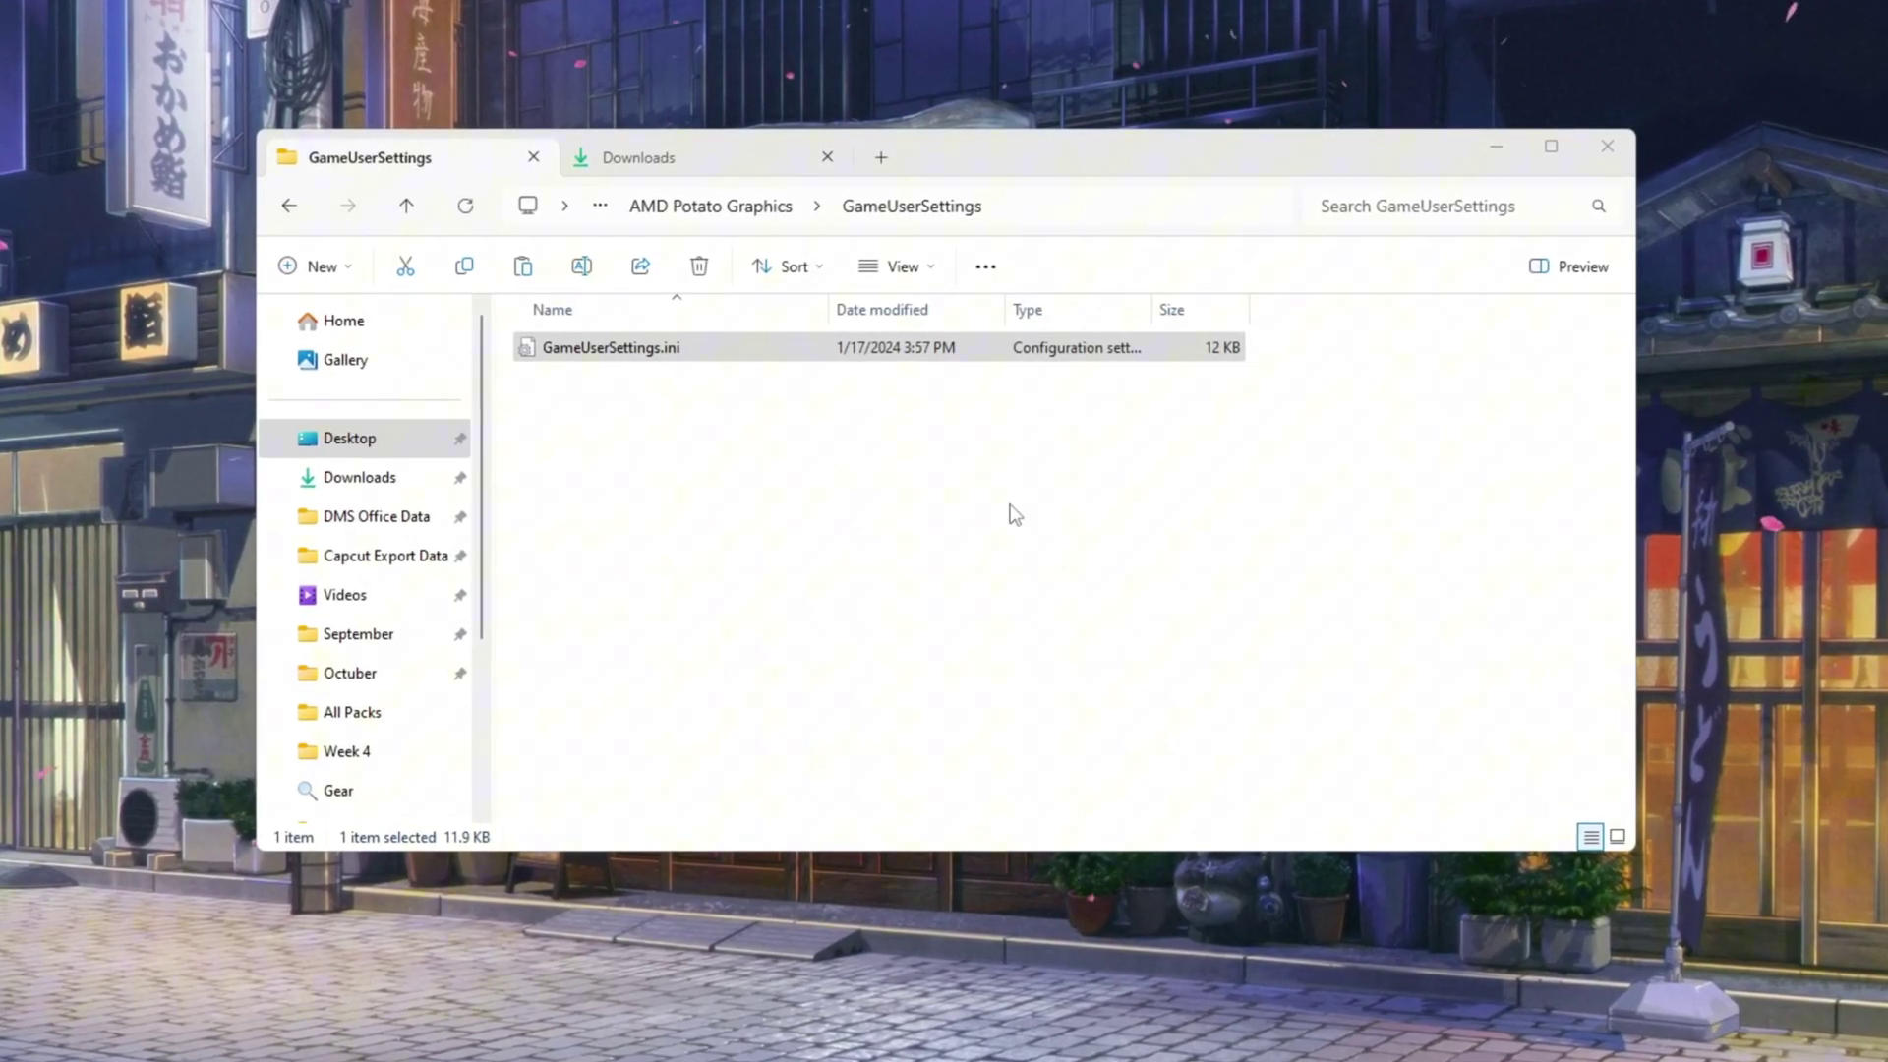
drag(1012, 440, 844, 202)
scroll(914, 713, down, 4)
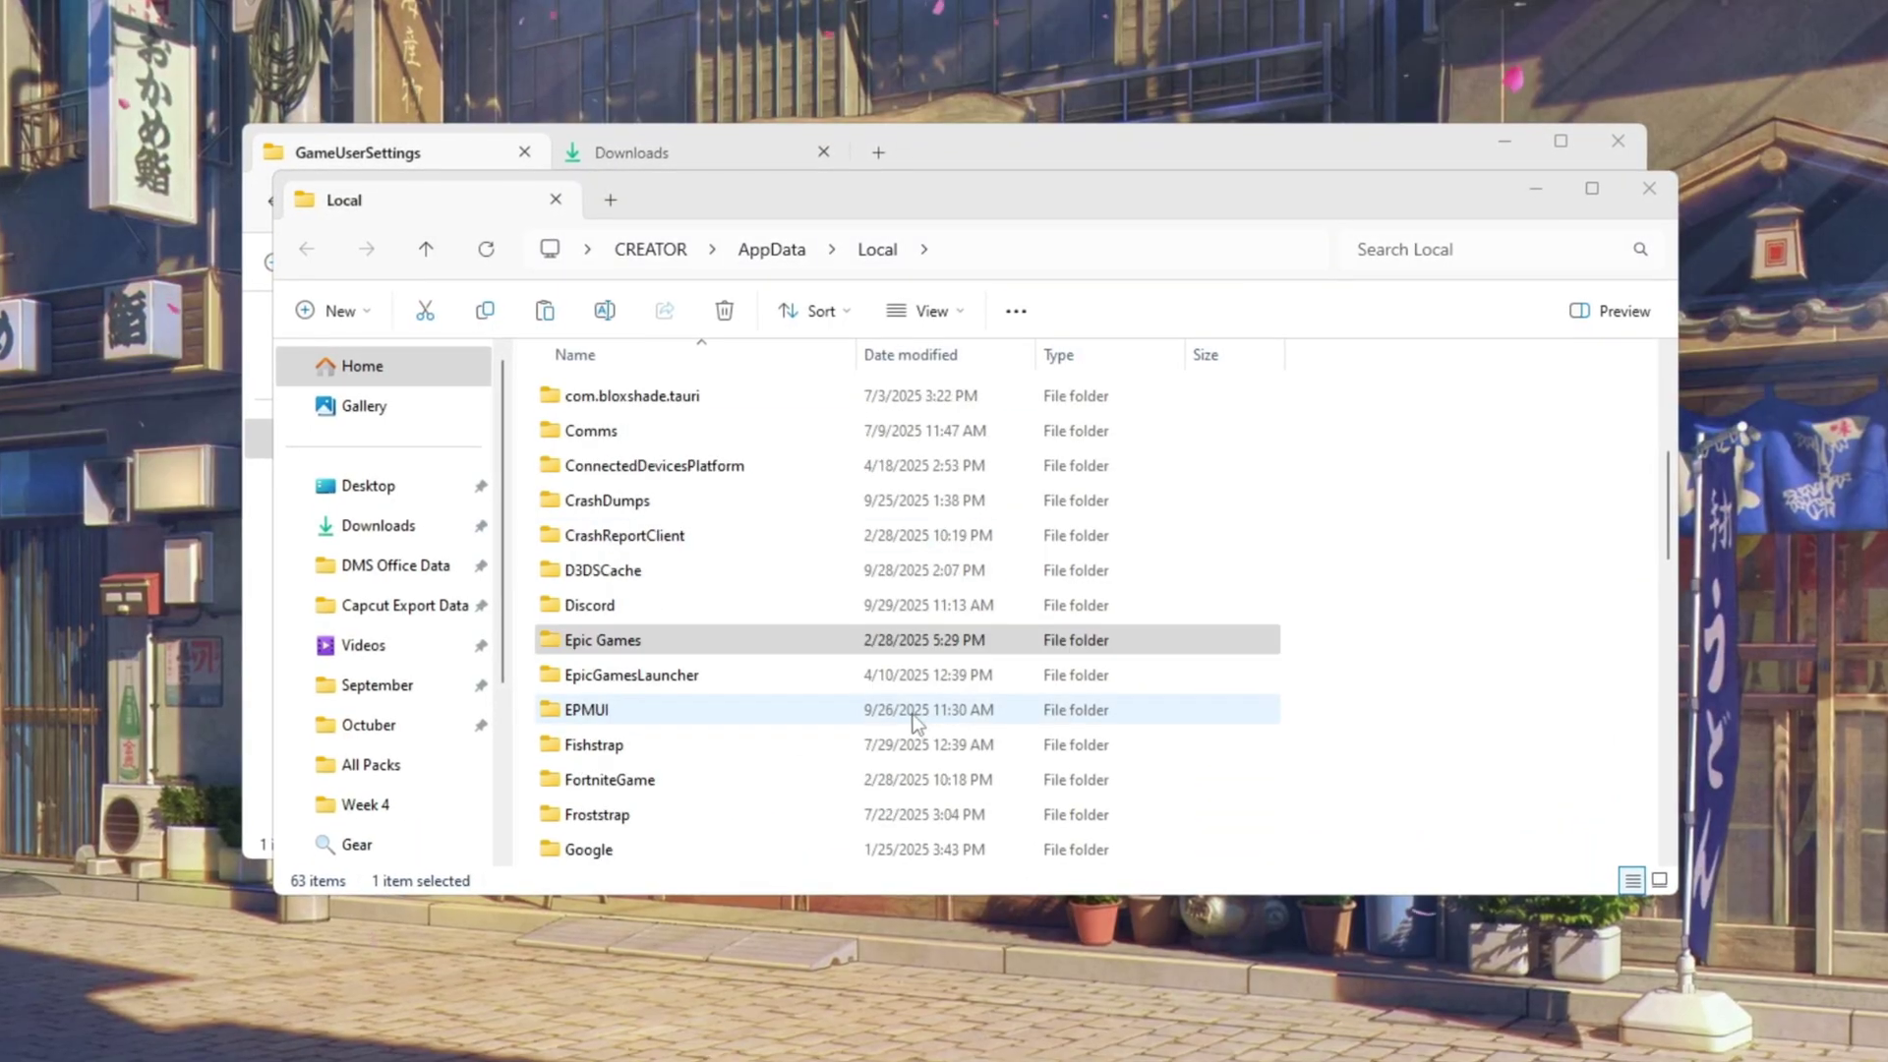
double_click(688, 789)
double_click(628, 395)
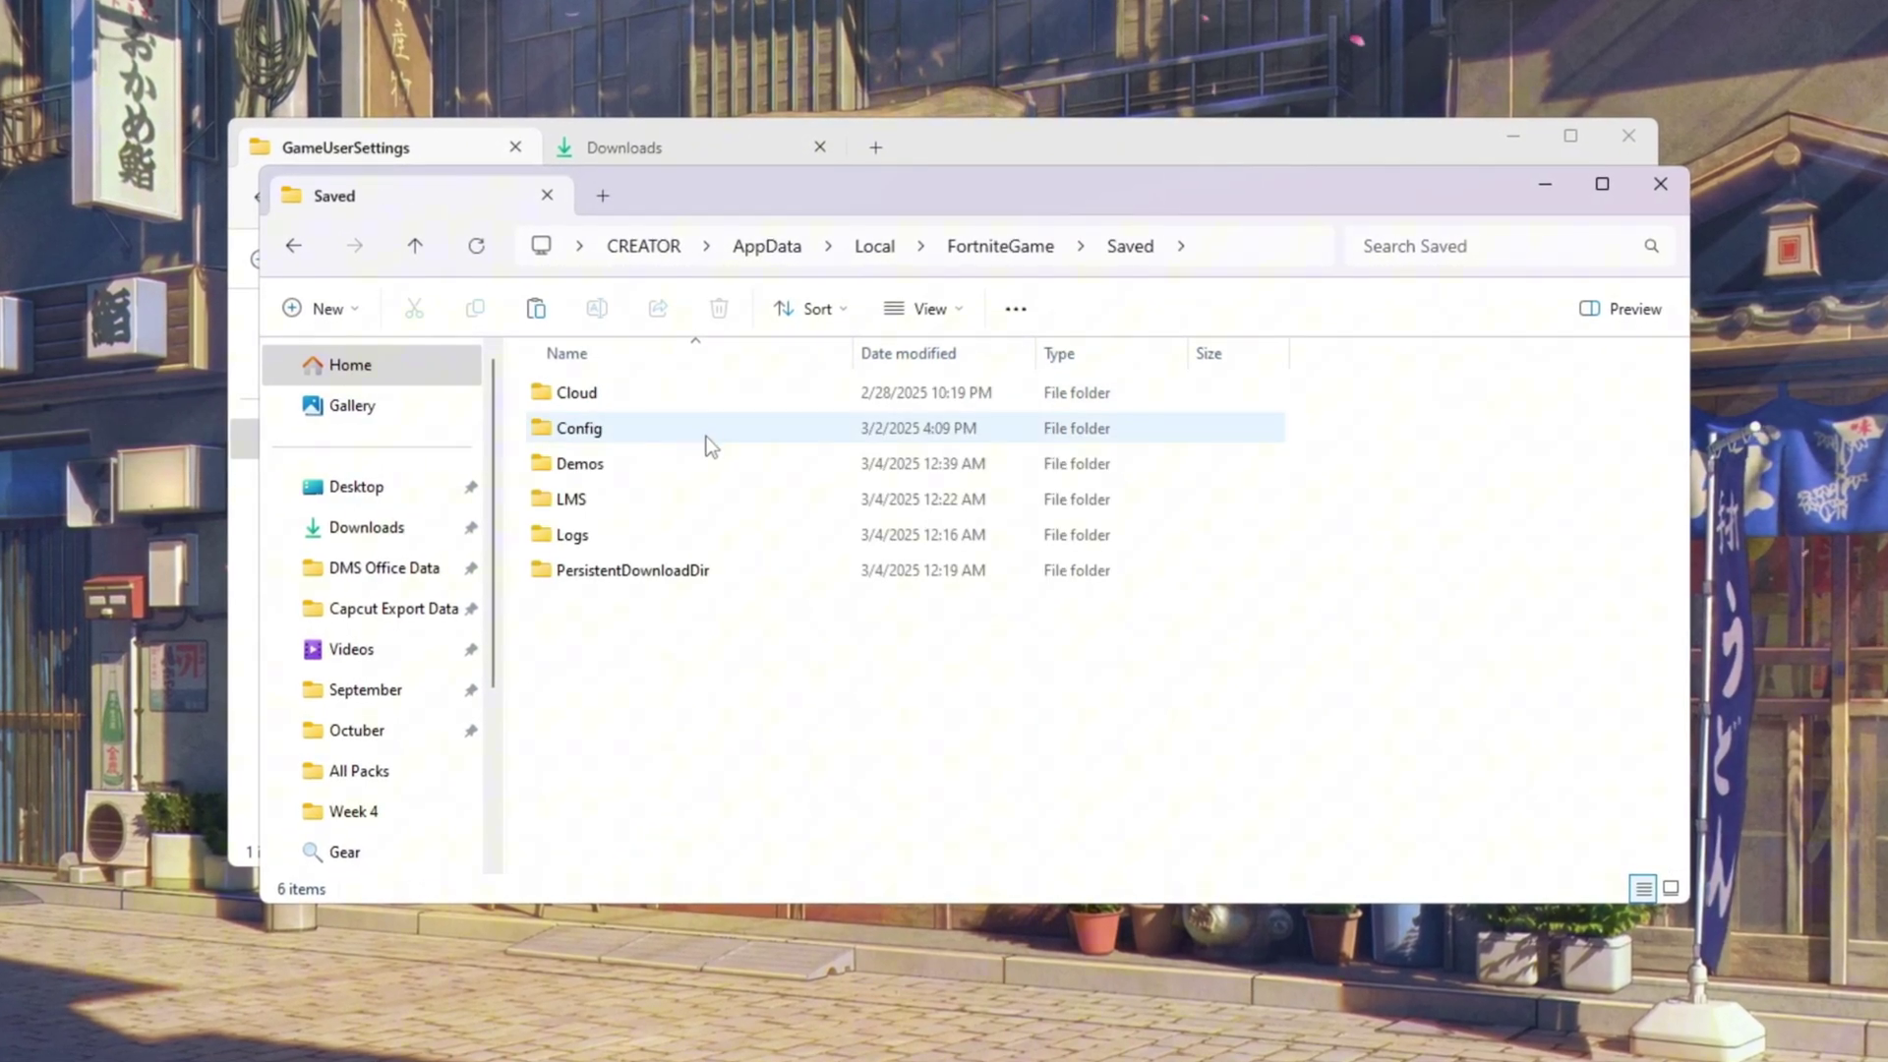
key(ctrl+v)
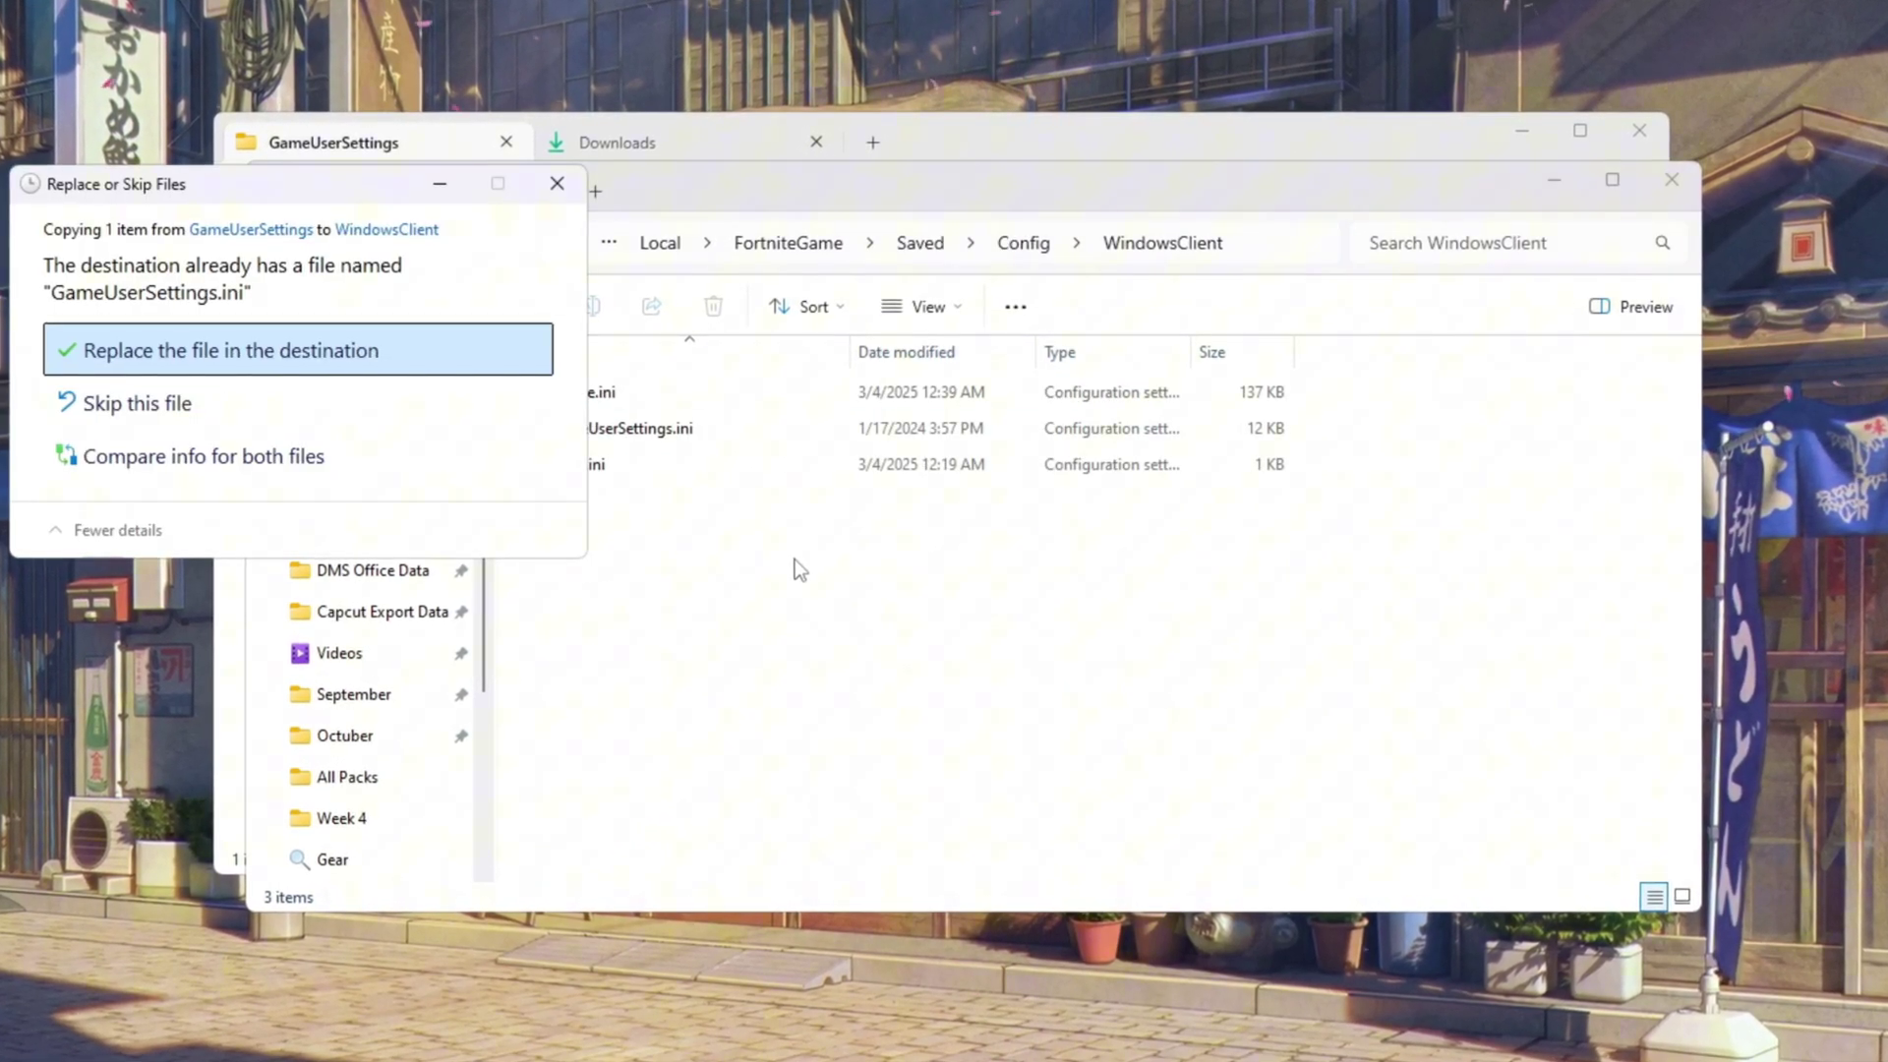
drag(421, 183, 885, 393)
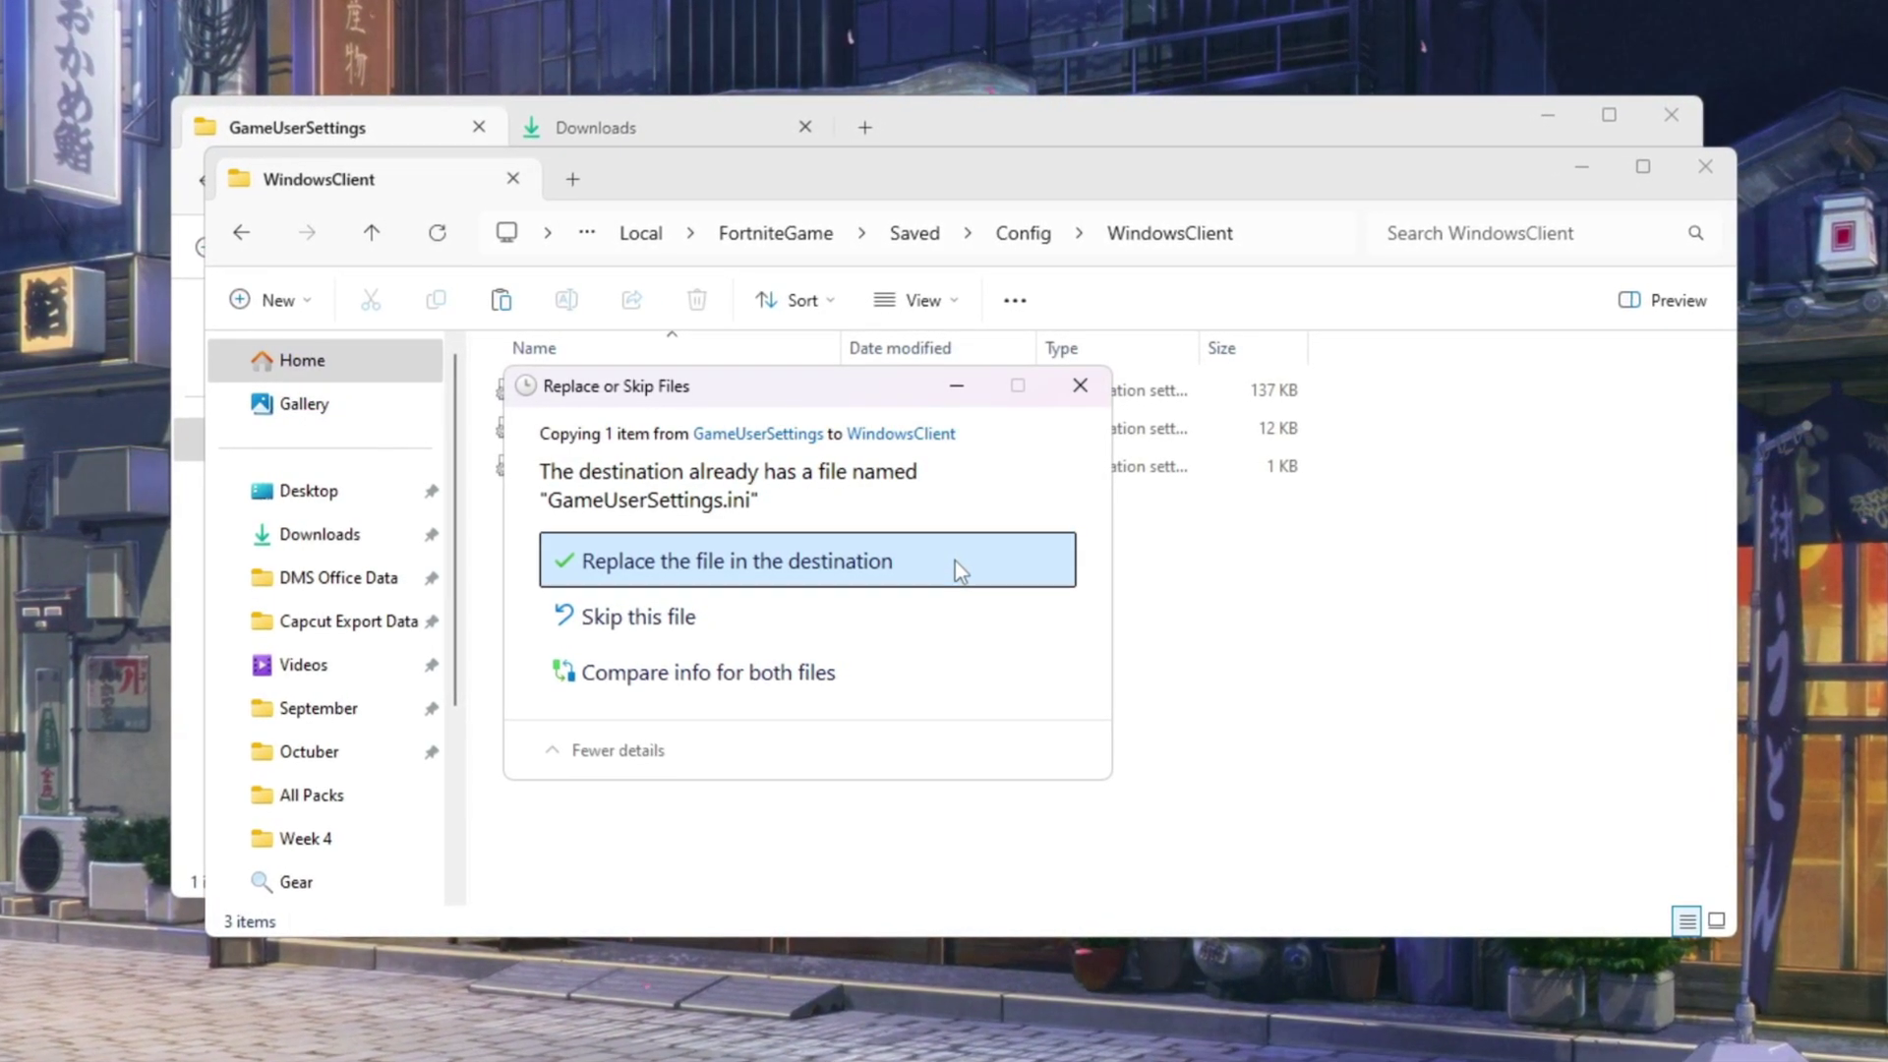
click(954, 560)
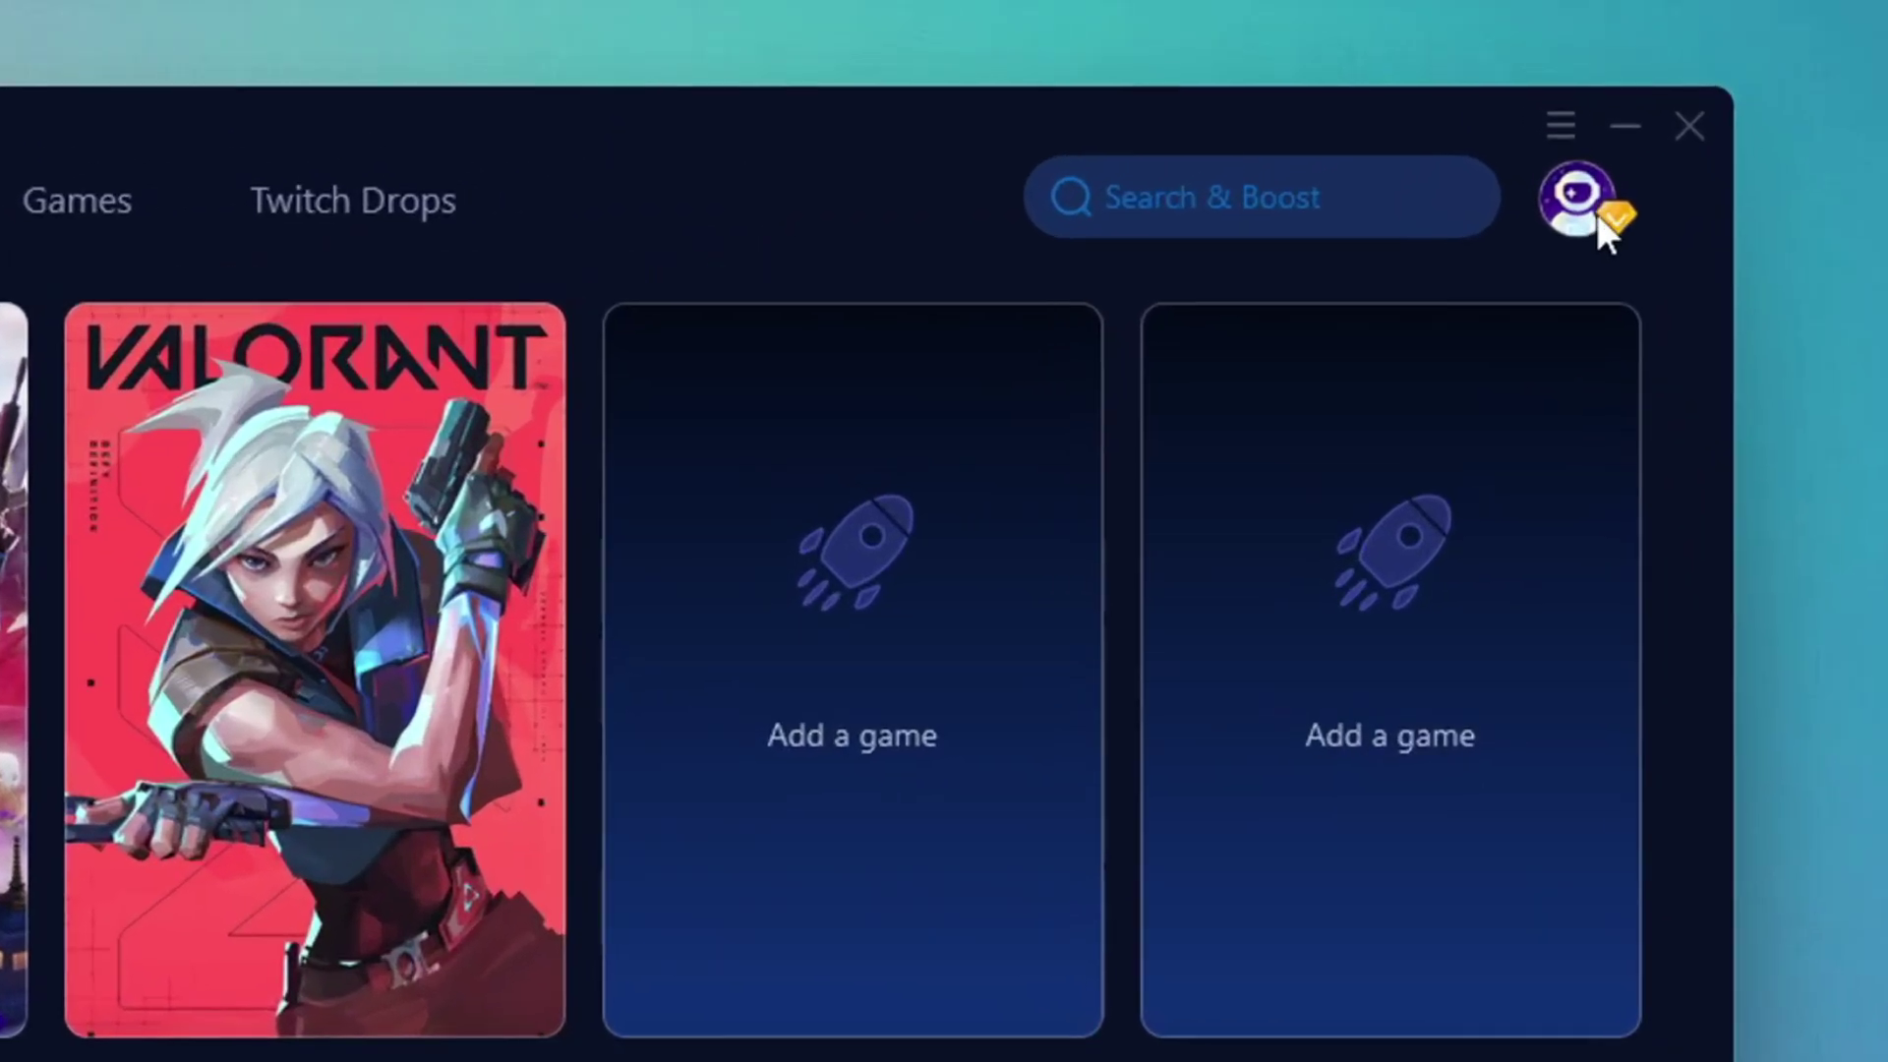
Check membership and browse the Games catalog, then boost Fortnite from the Home page
click(1584, 208)
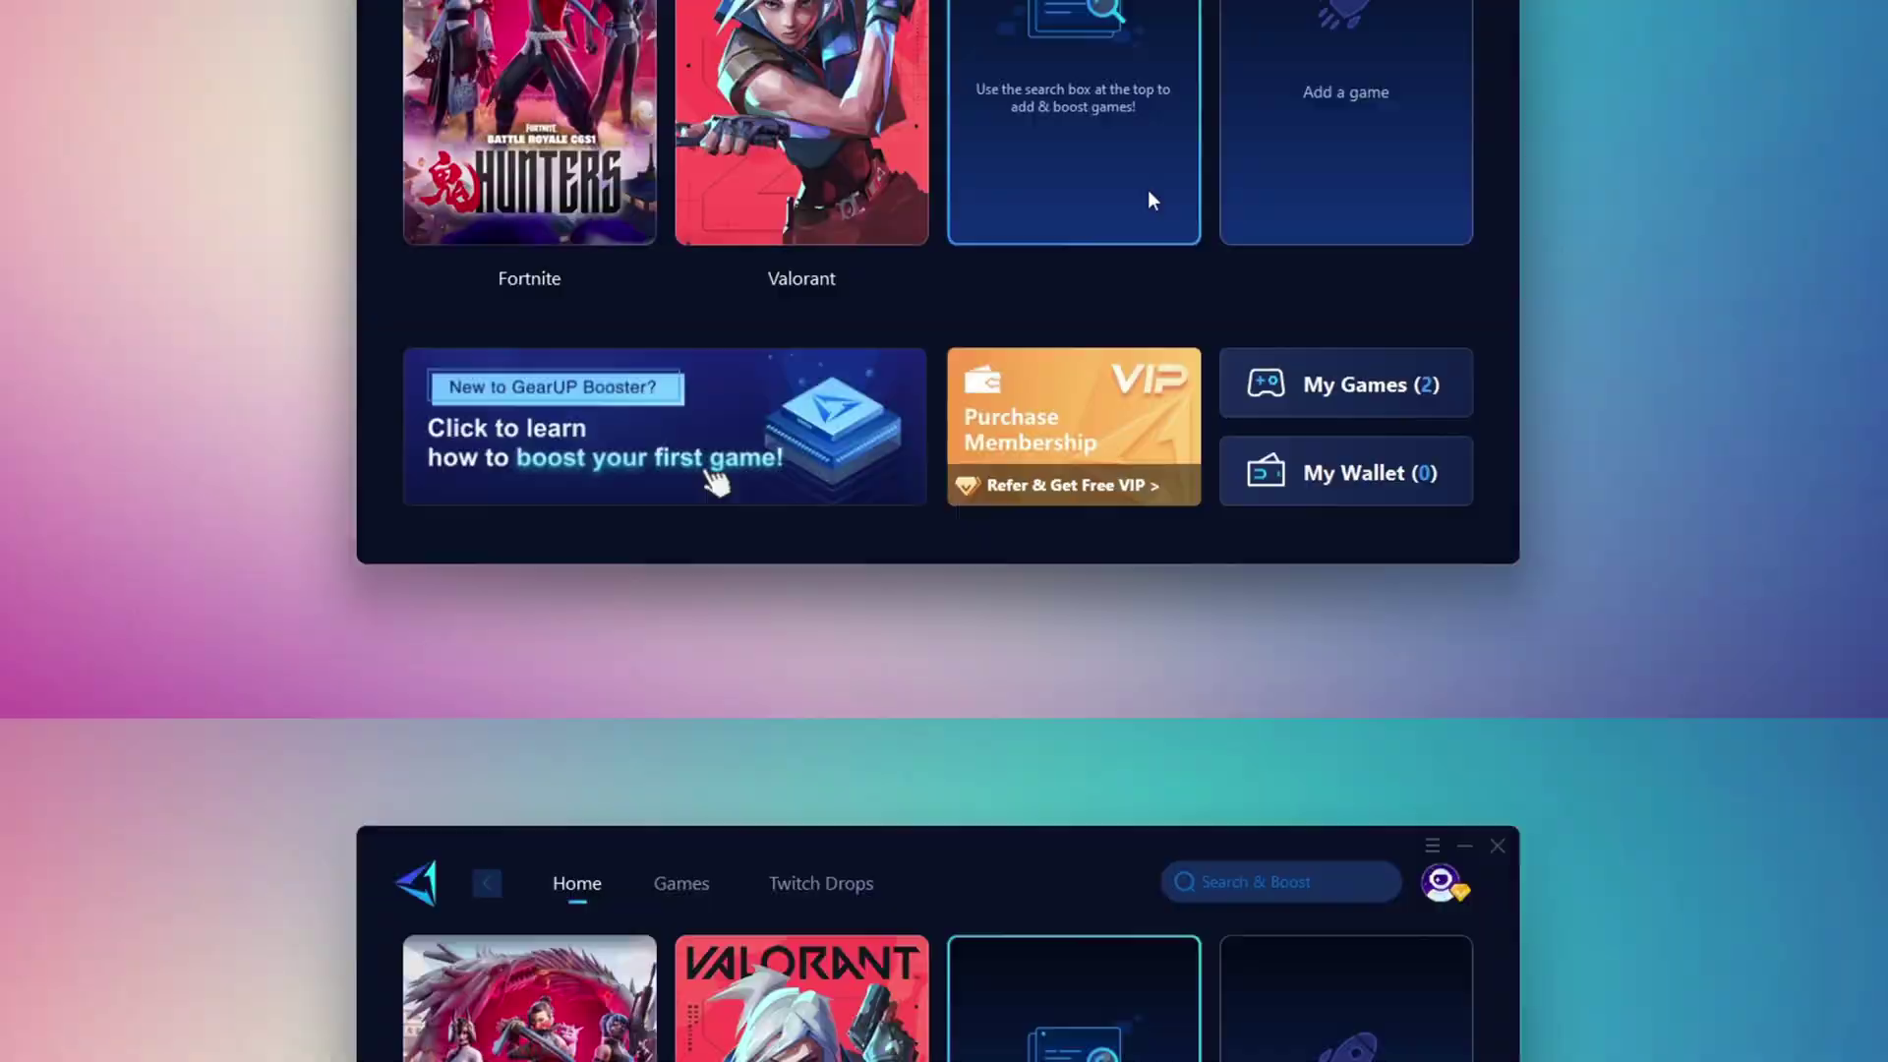
click(684, 169)
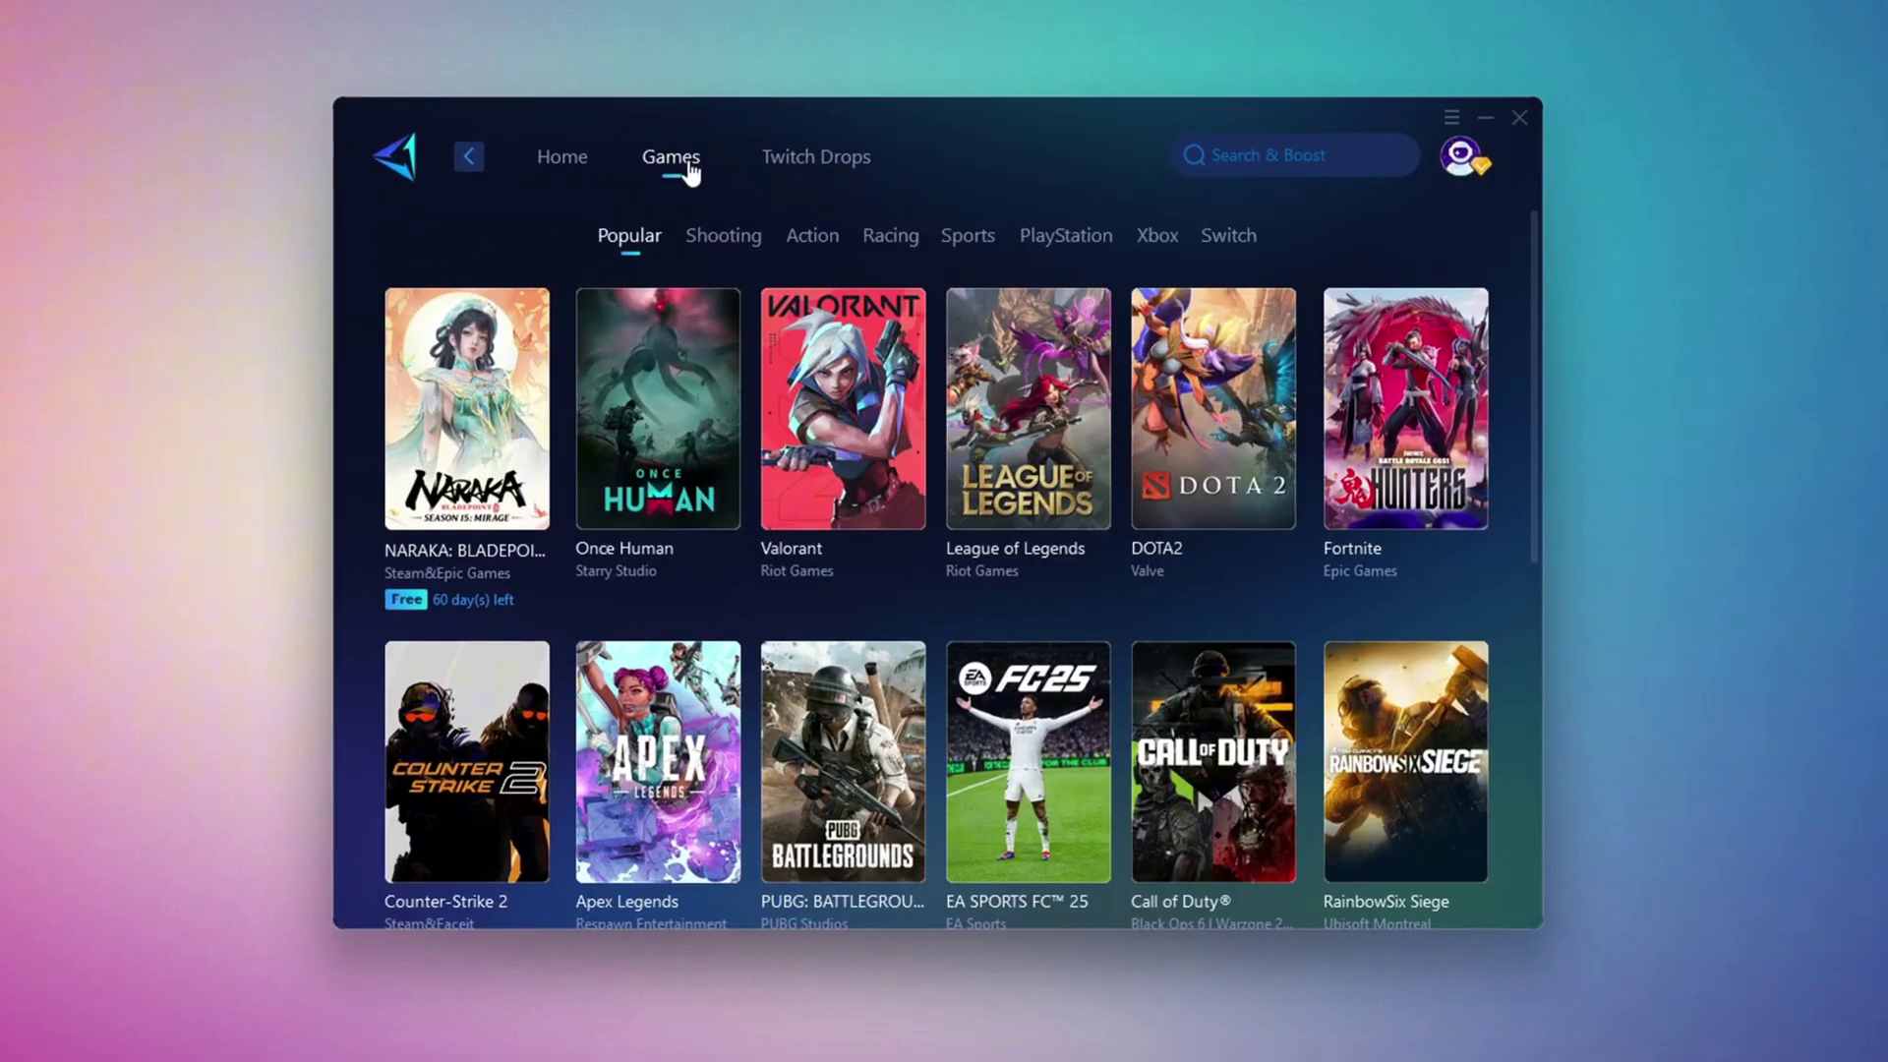
scroll(1078, 470, down, 10)
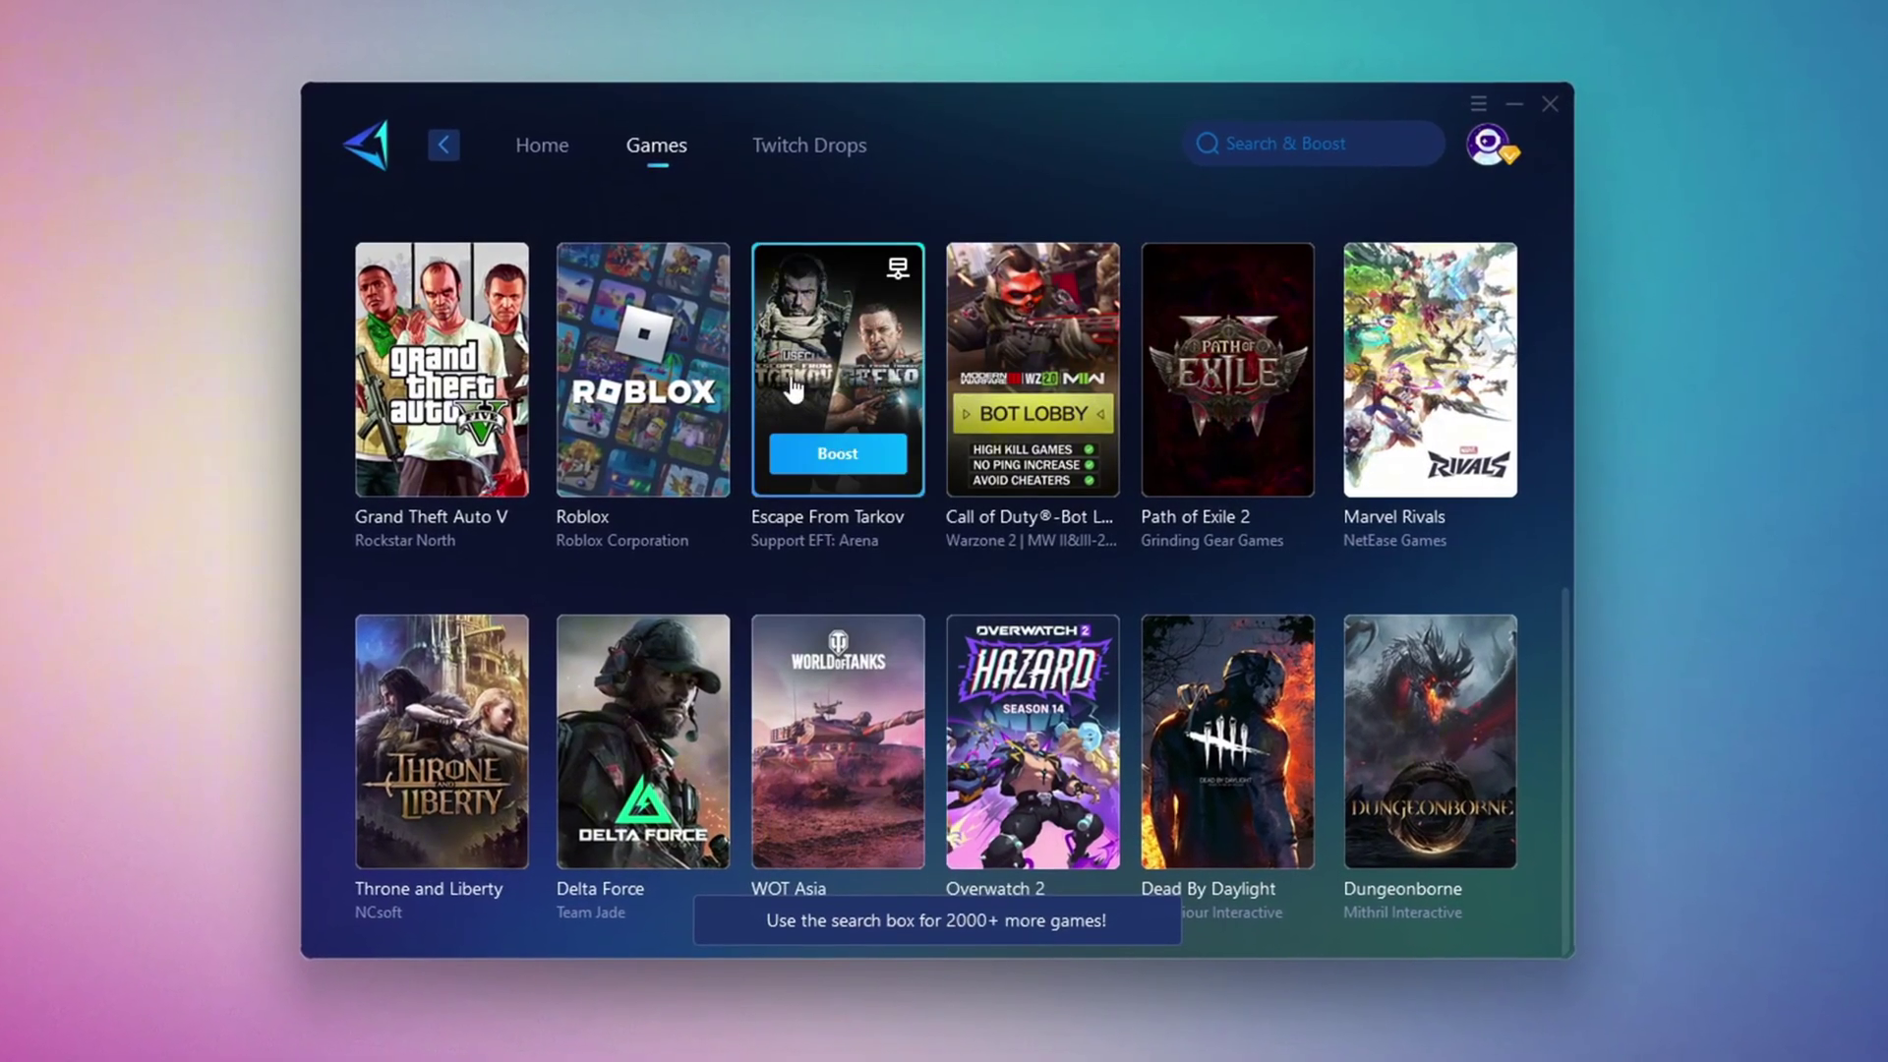
click(539, 148)
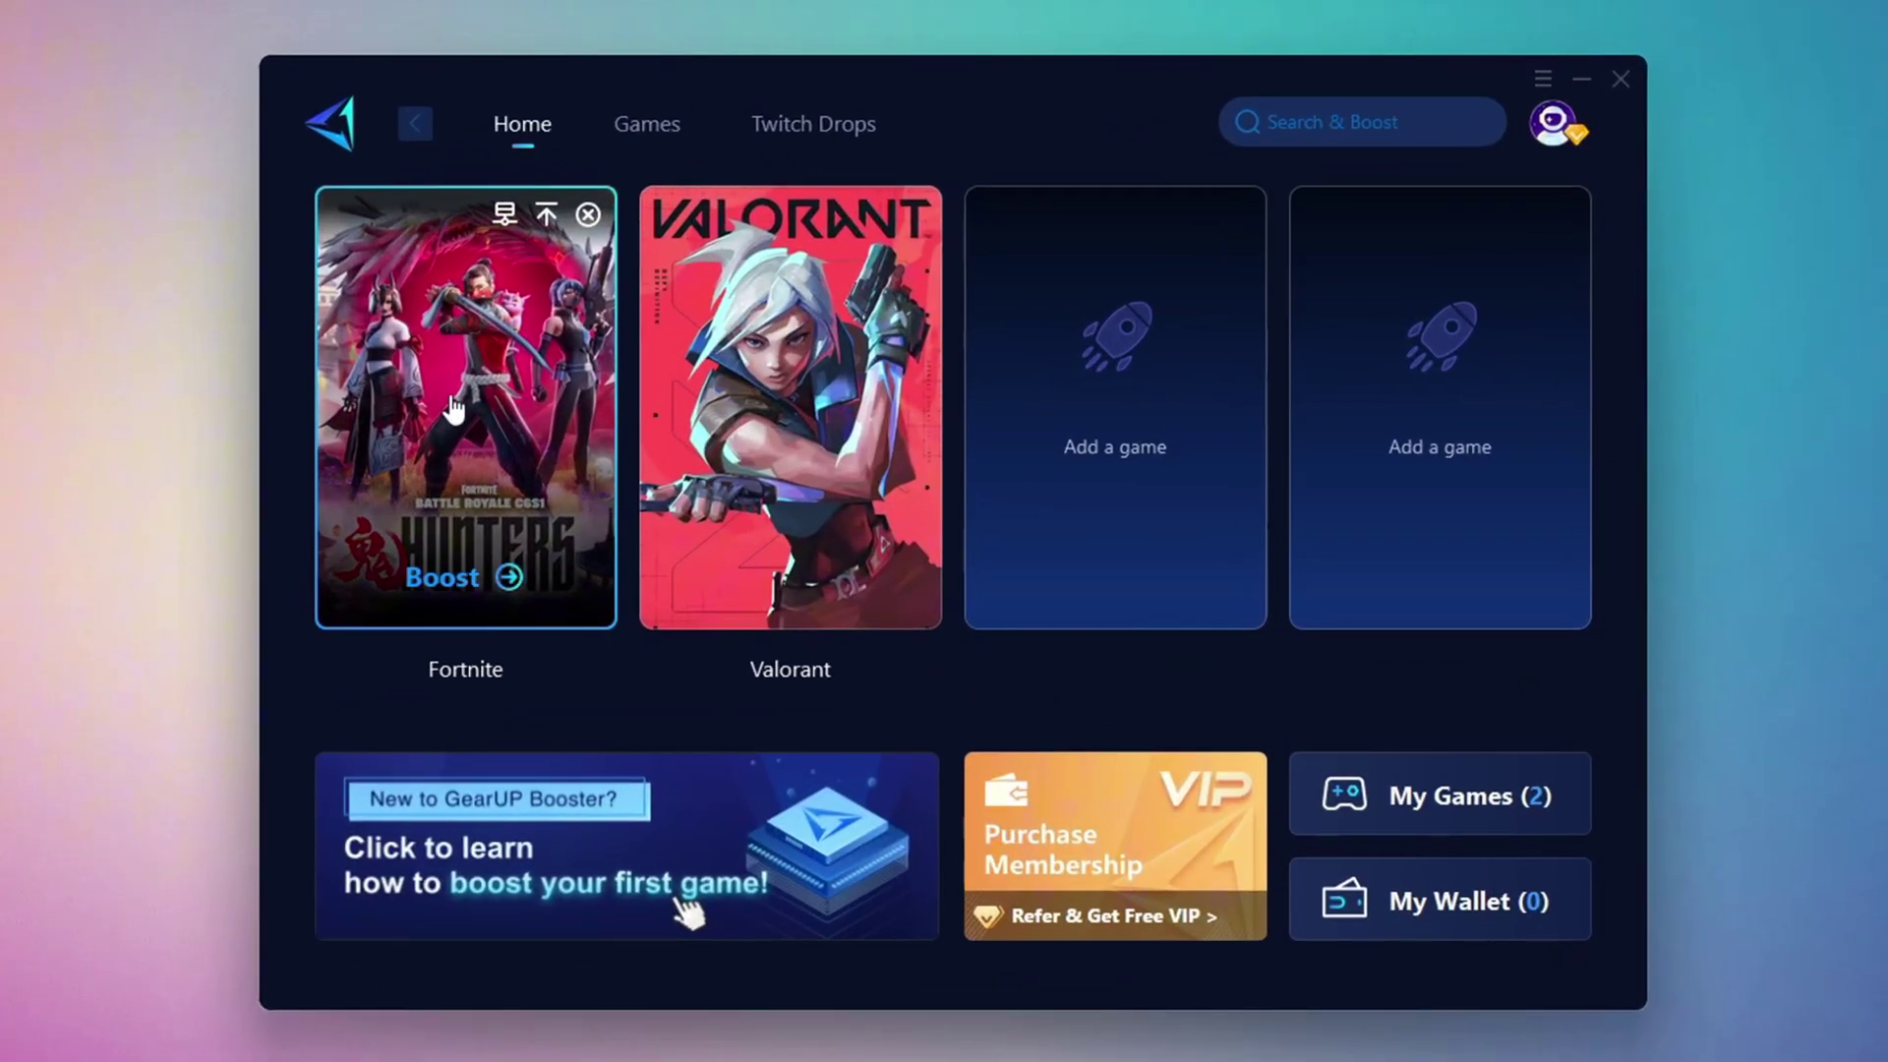
click(448, 578)
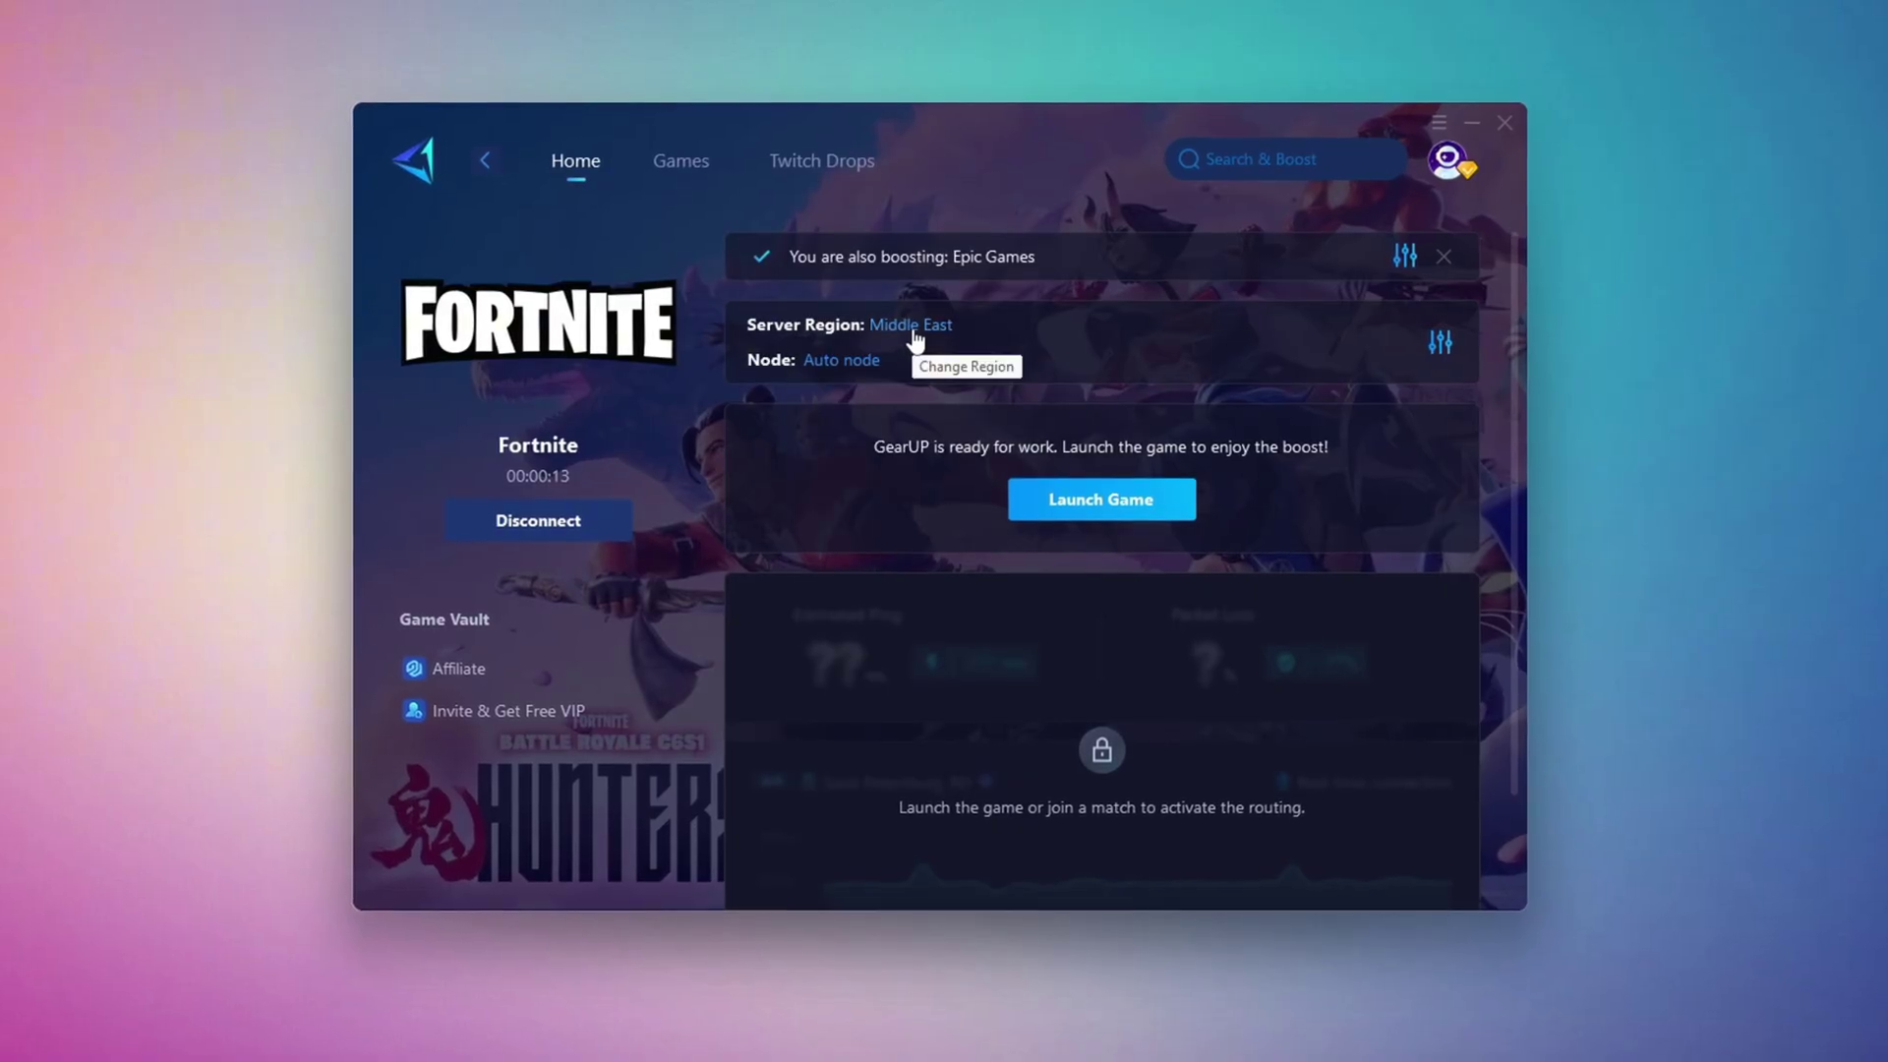
Keep Middle East as the server region and Auto node, then close GearUP Booster
click(914, 332)
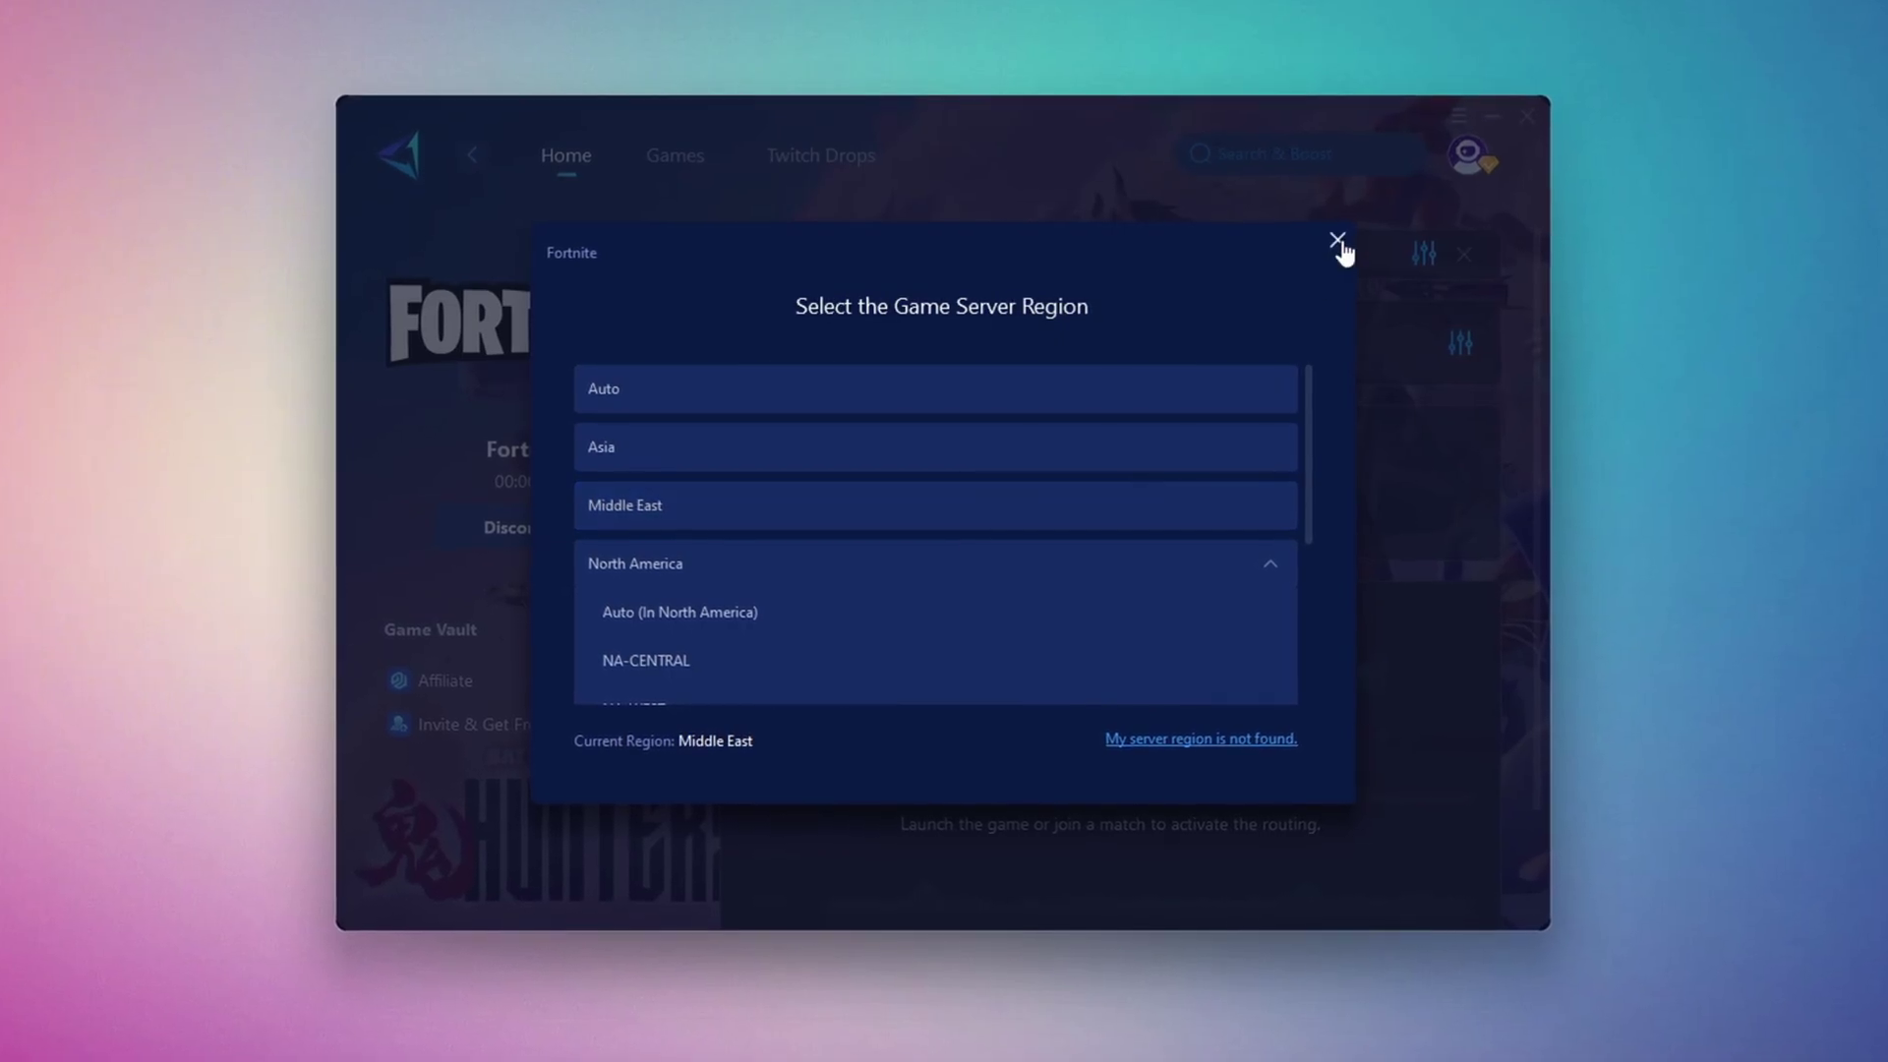
click(1337, 242)
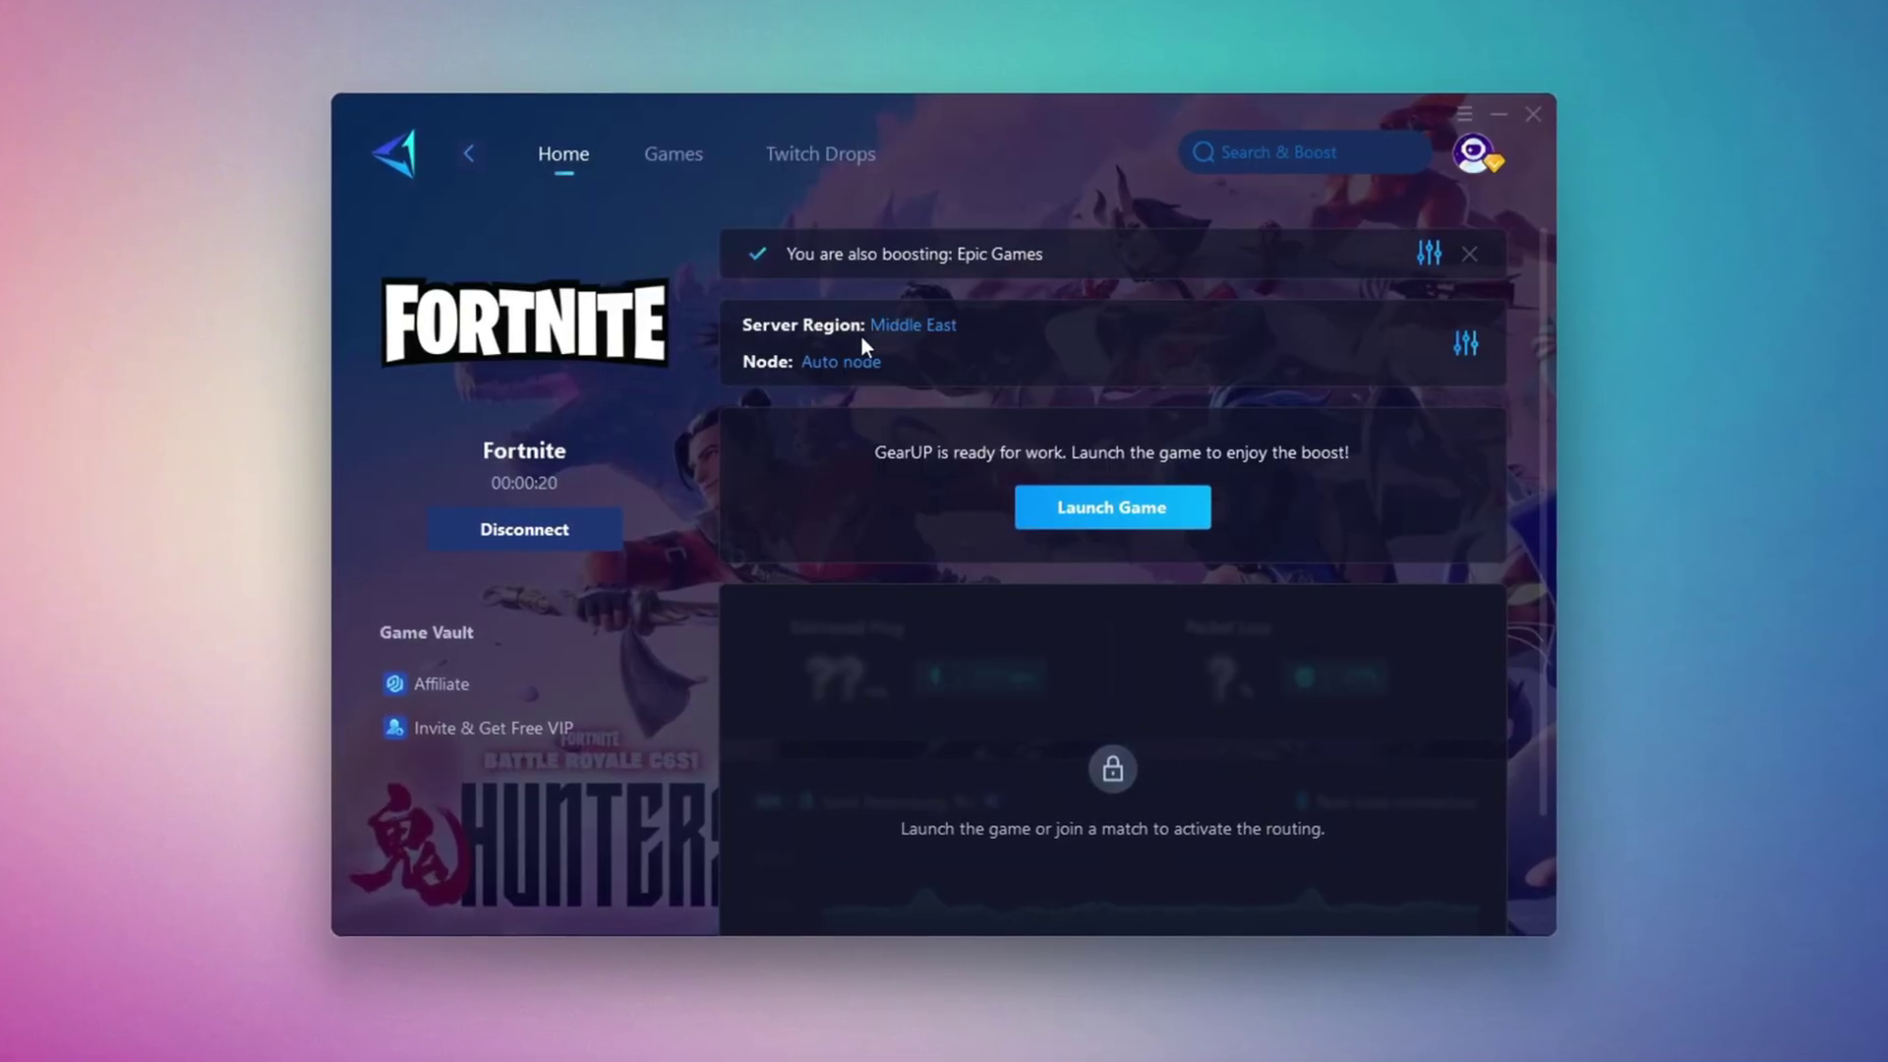
click(838, 362)
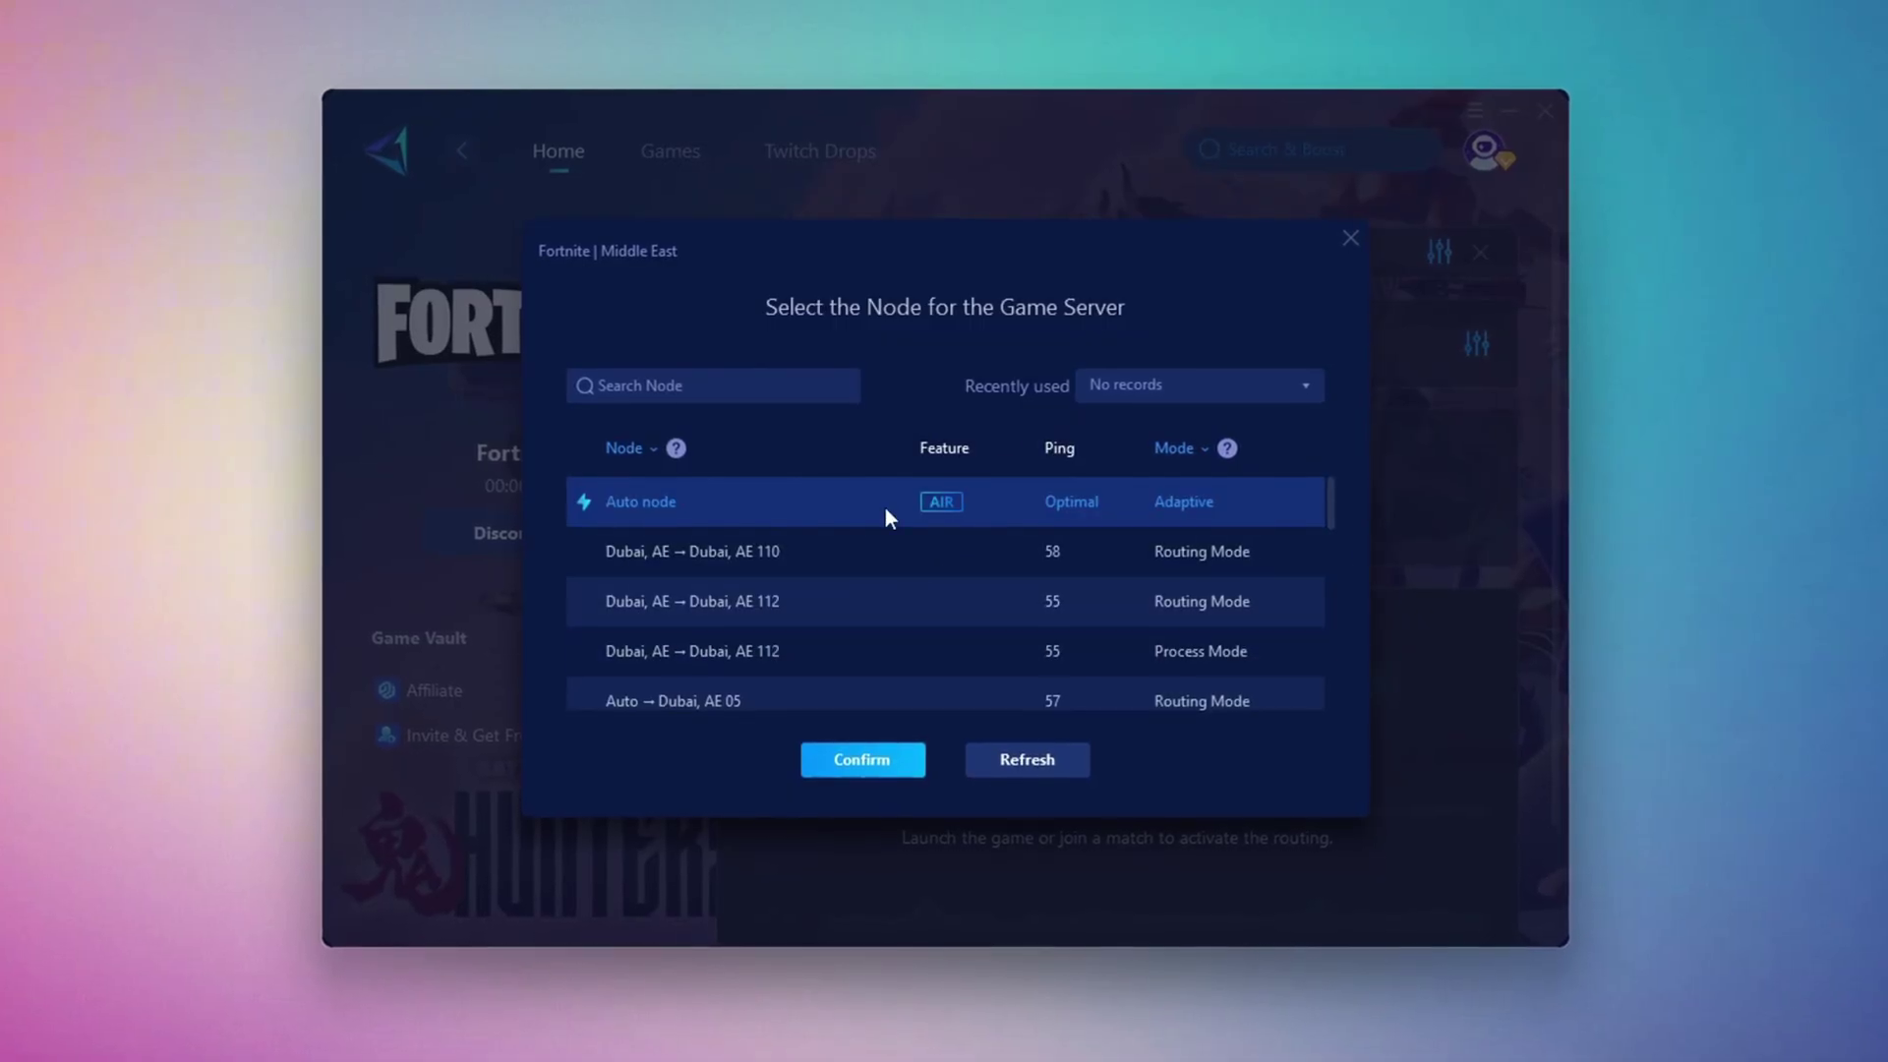
scroll(908, 571, down, 1)
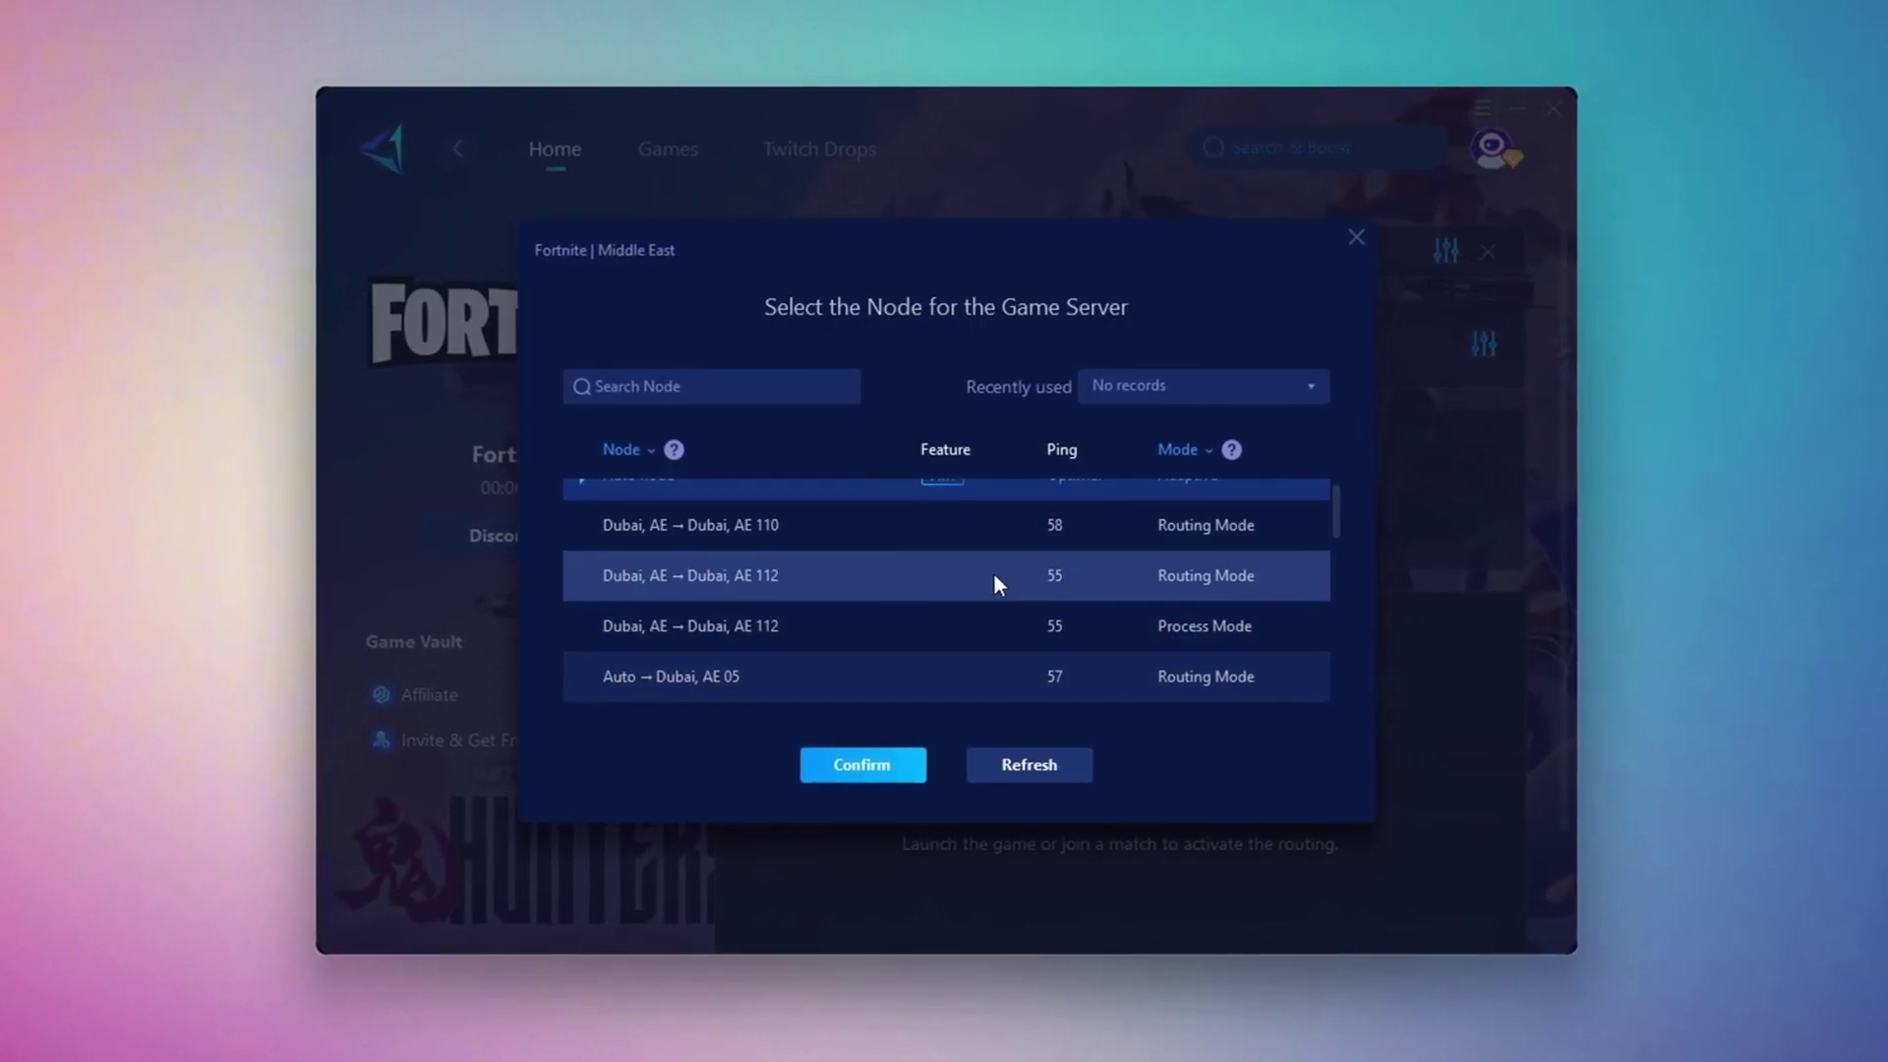
scroll(997, 570, up, 1)
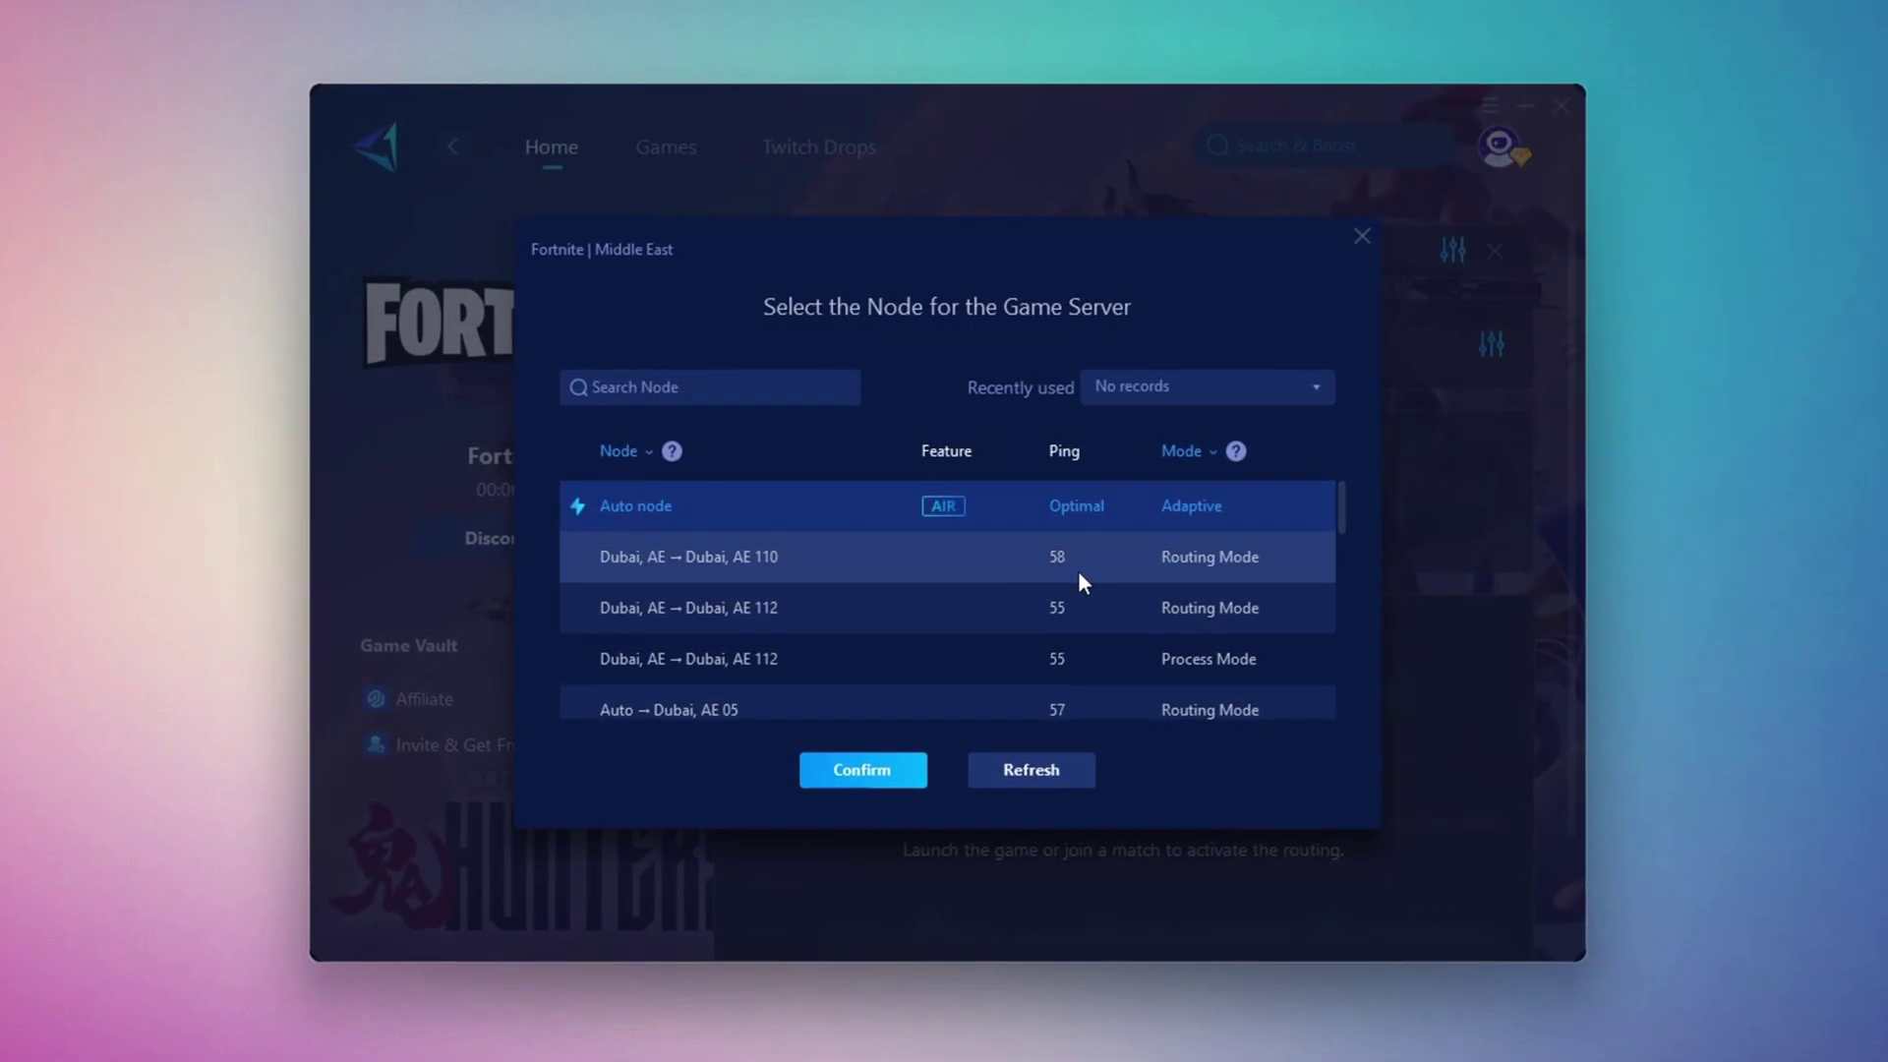
click(1365, 236)
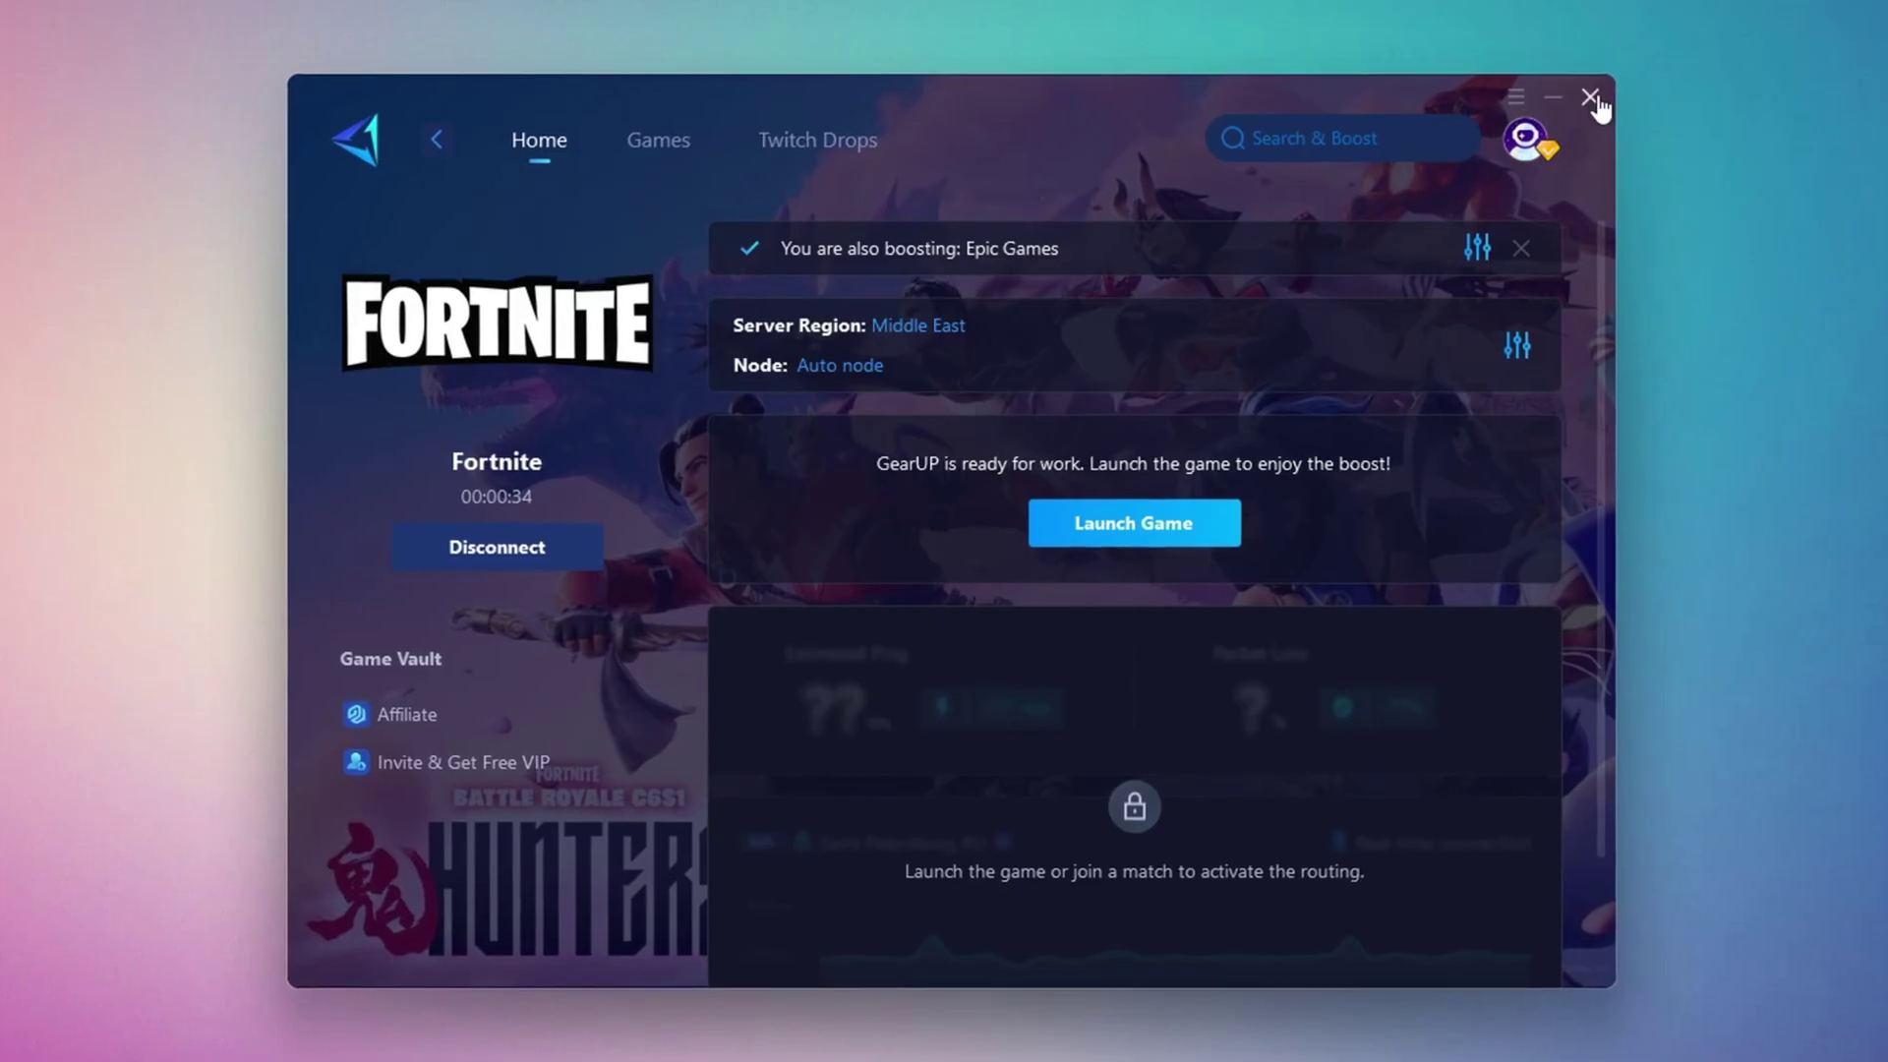
click(1589, 97)
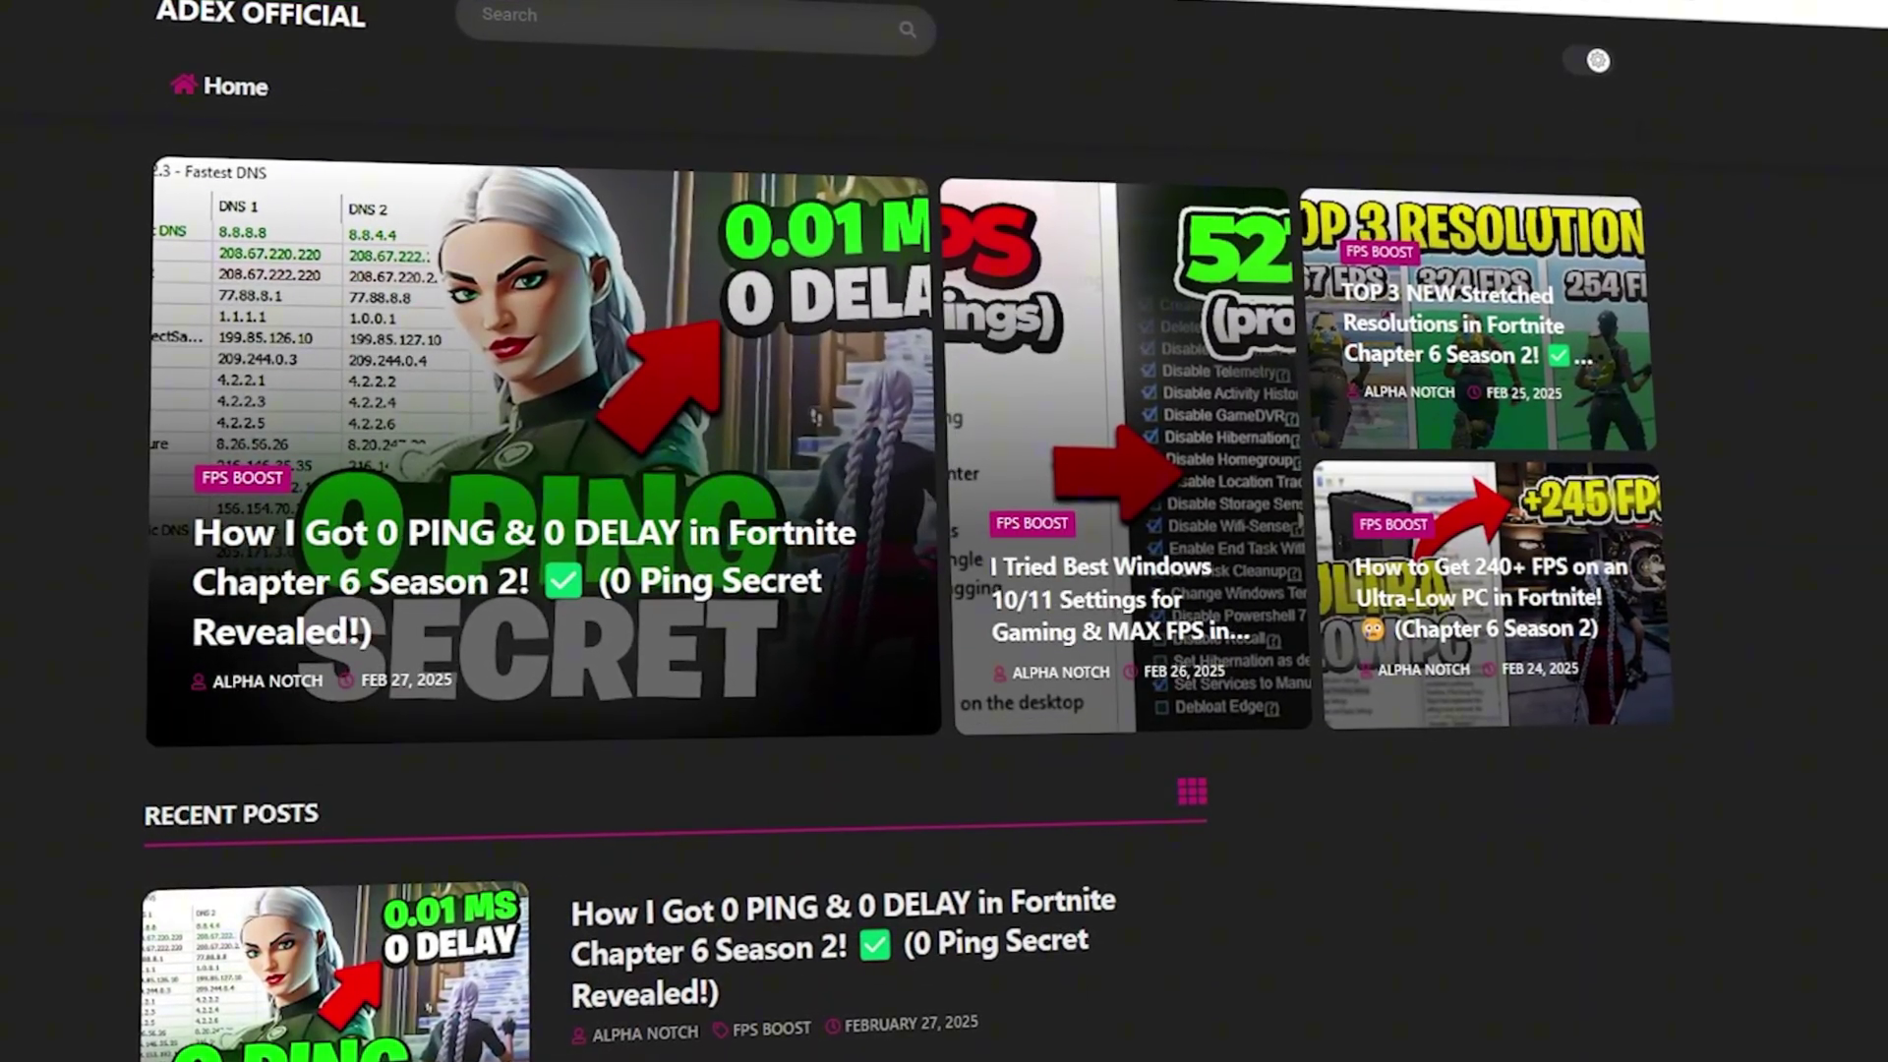
Scroll through the ADEX site's recent FPS boost posts
scroll(944, 531, down, 5)
scroll(669, 590, down, 8)
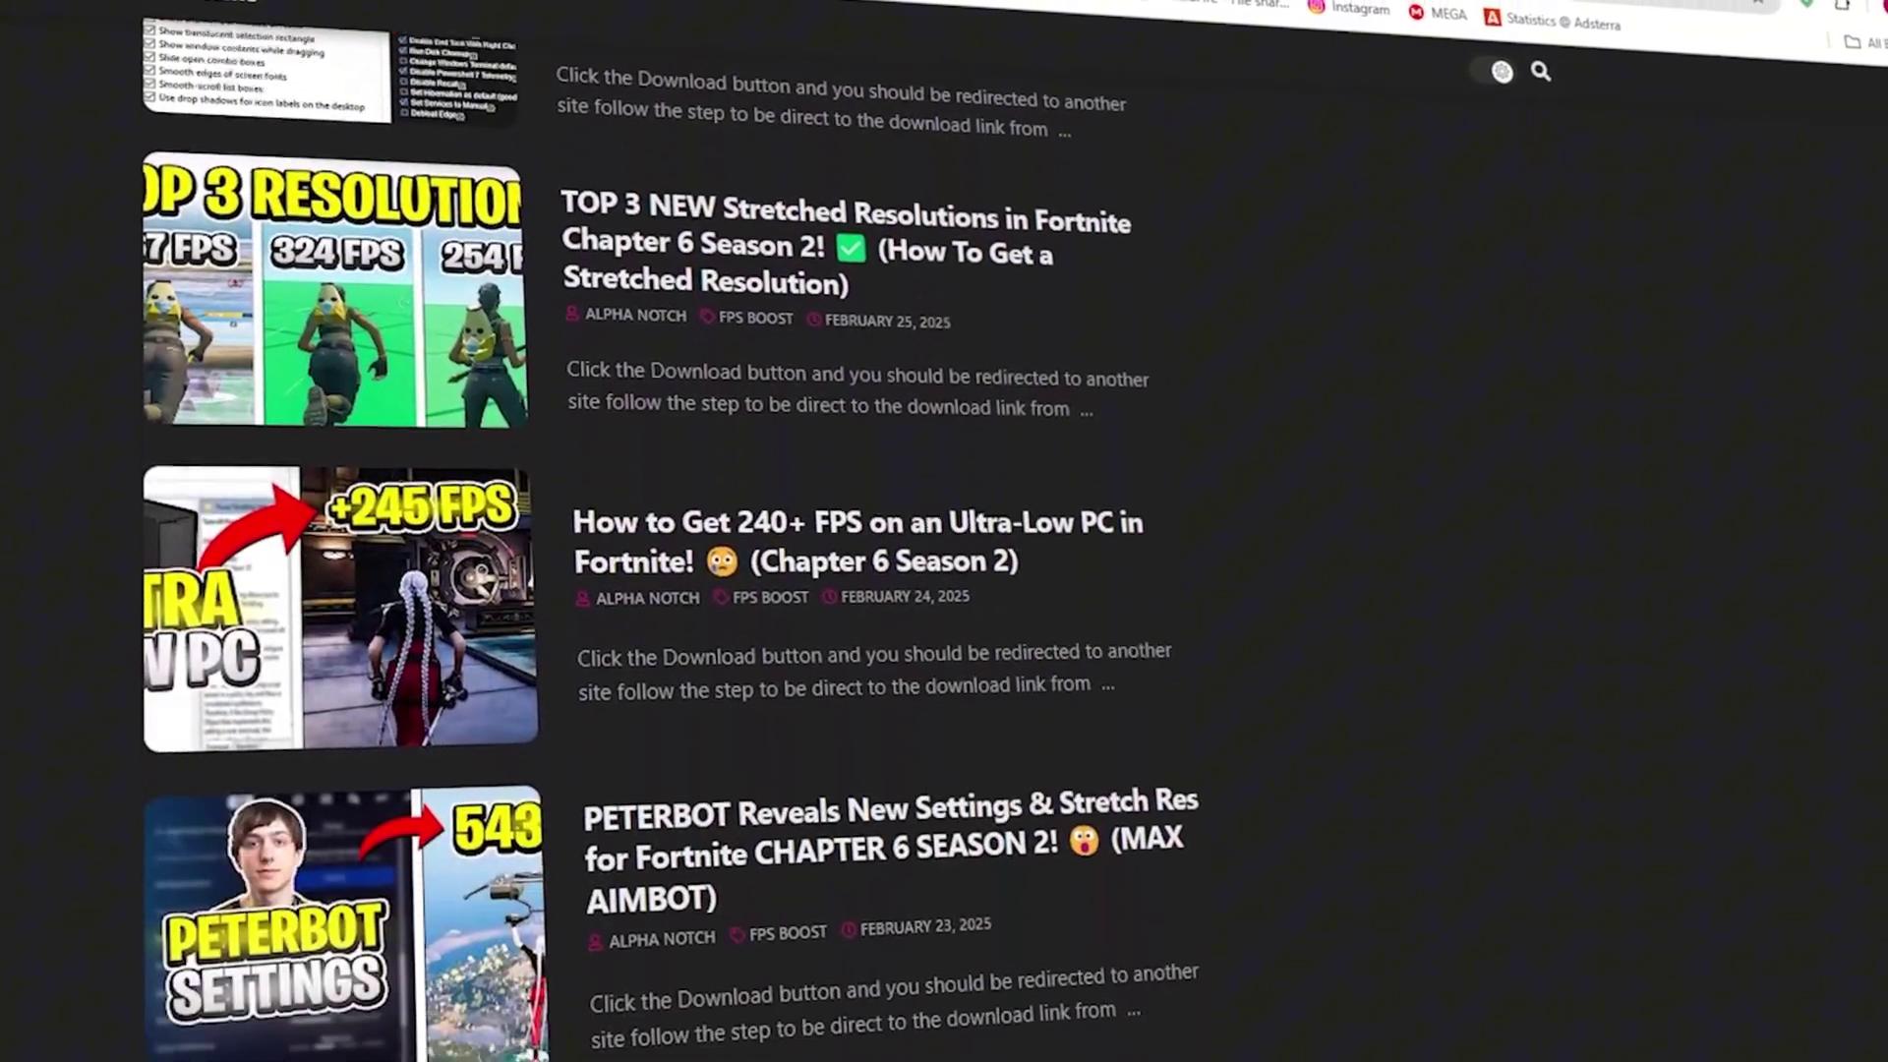
scroll(669, 589, down, 3)
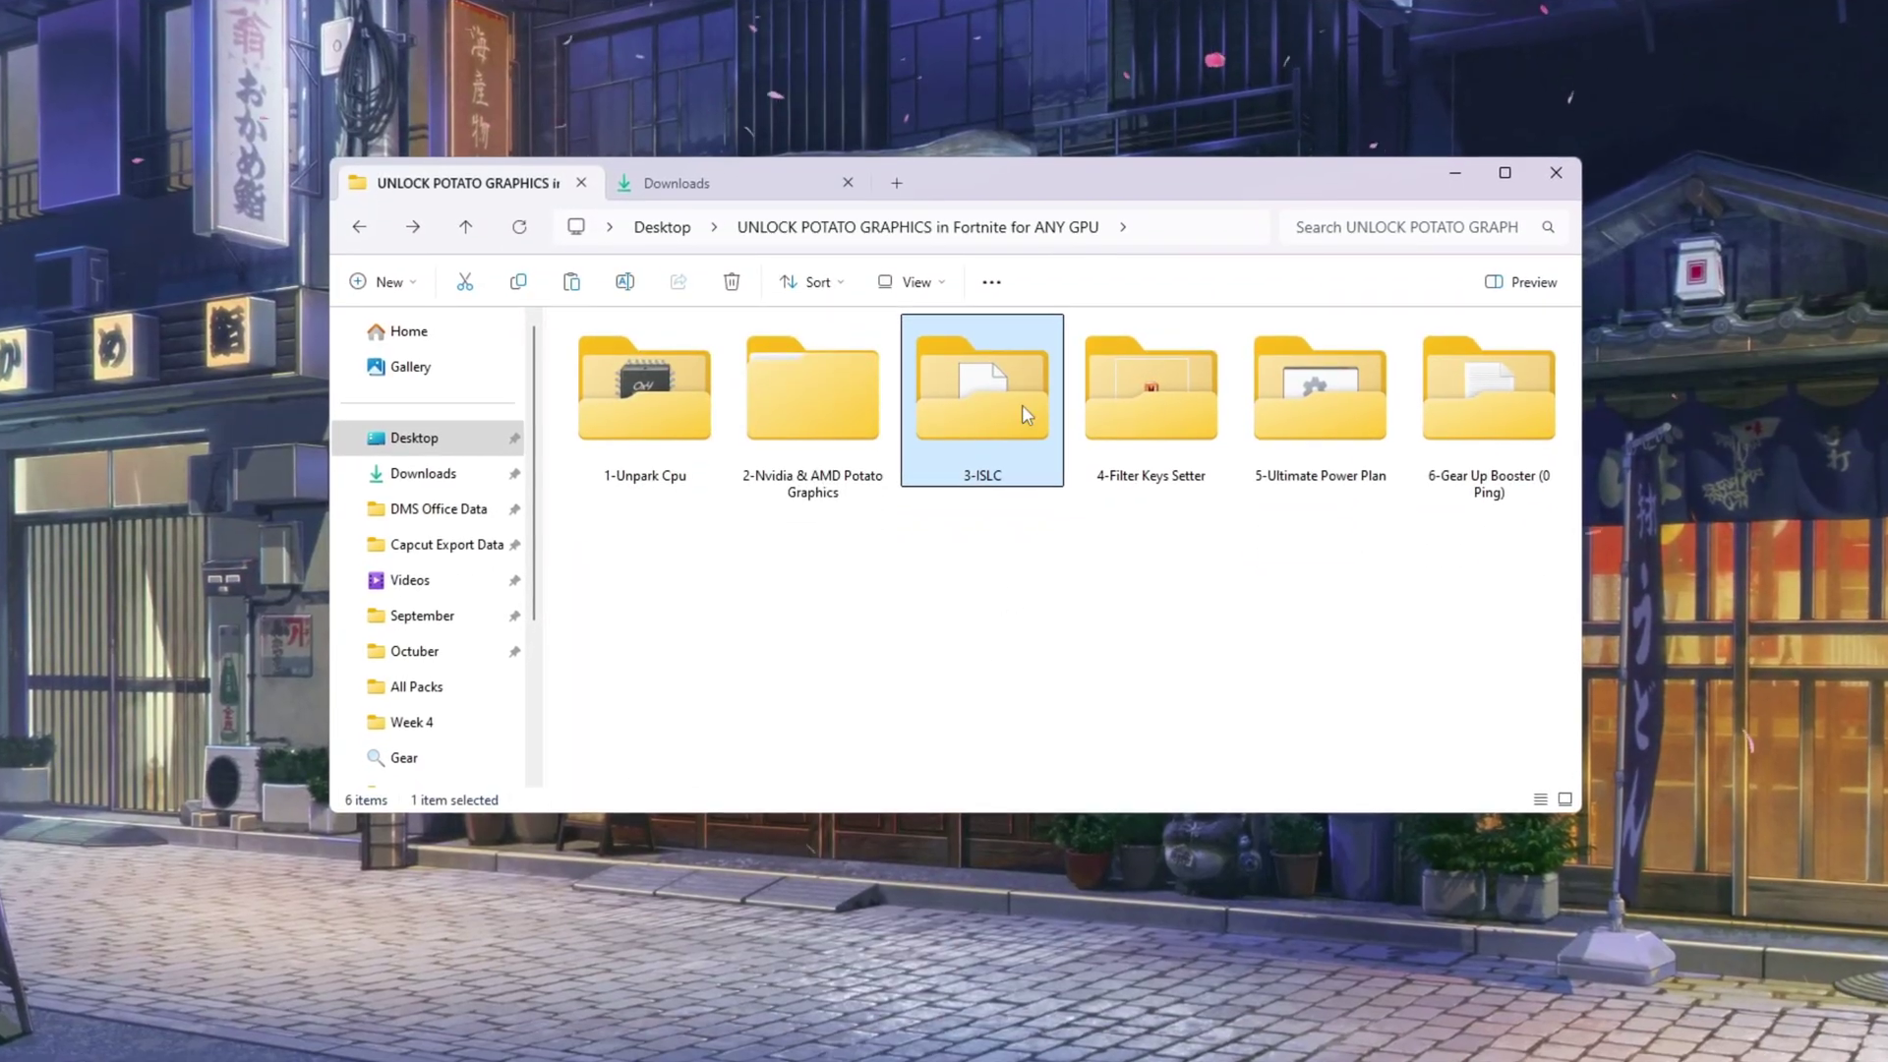
Launch Intelligent Standby List Cleaner from the 3-ISLC folder and stop its monitoring
double_click(969, 385)
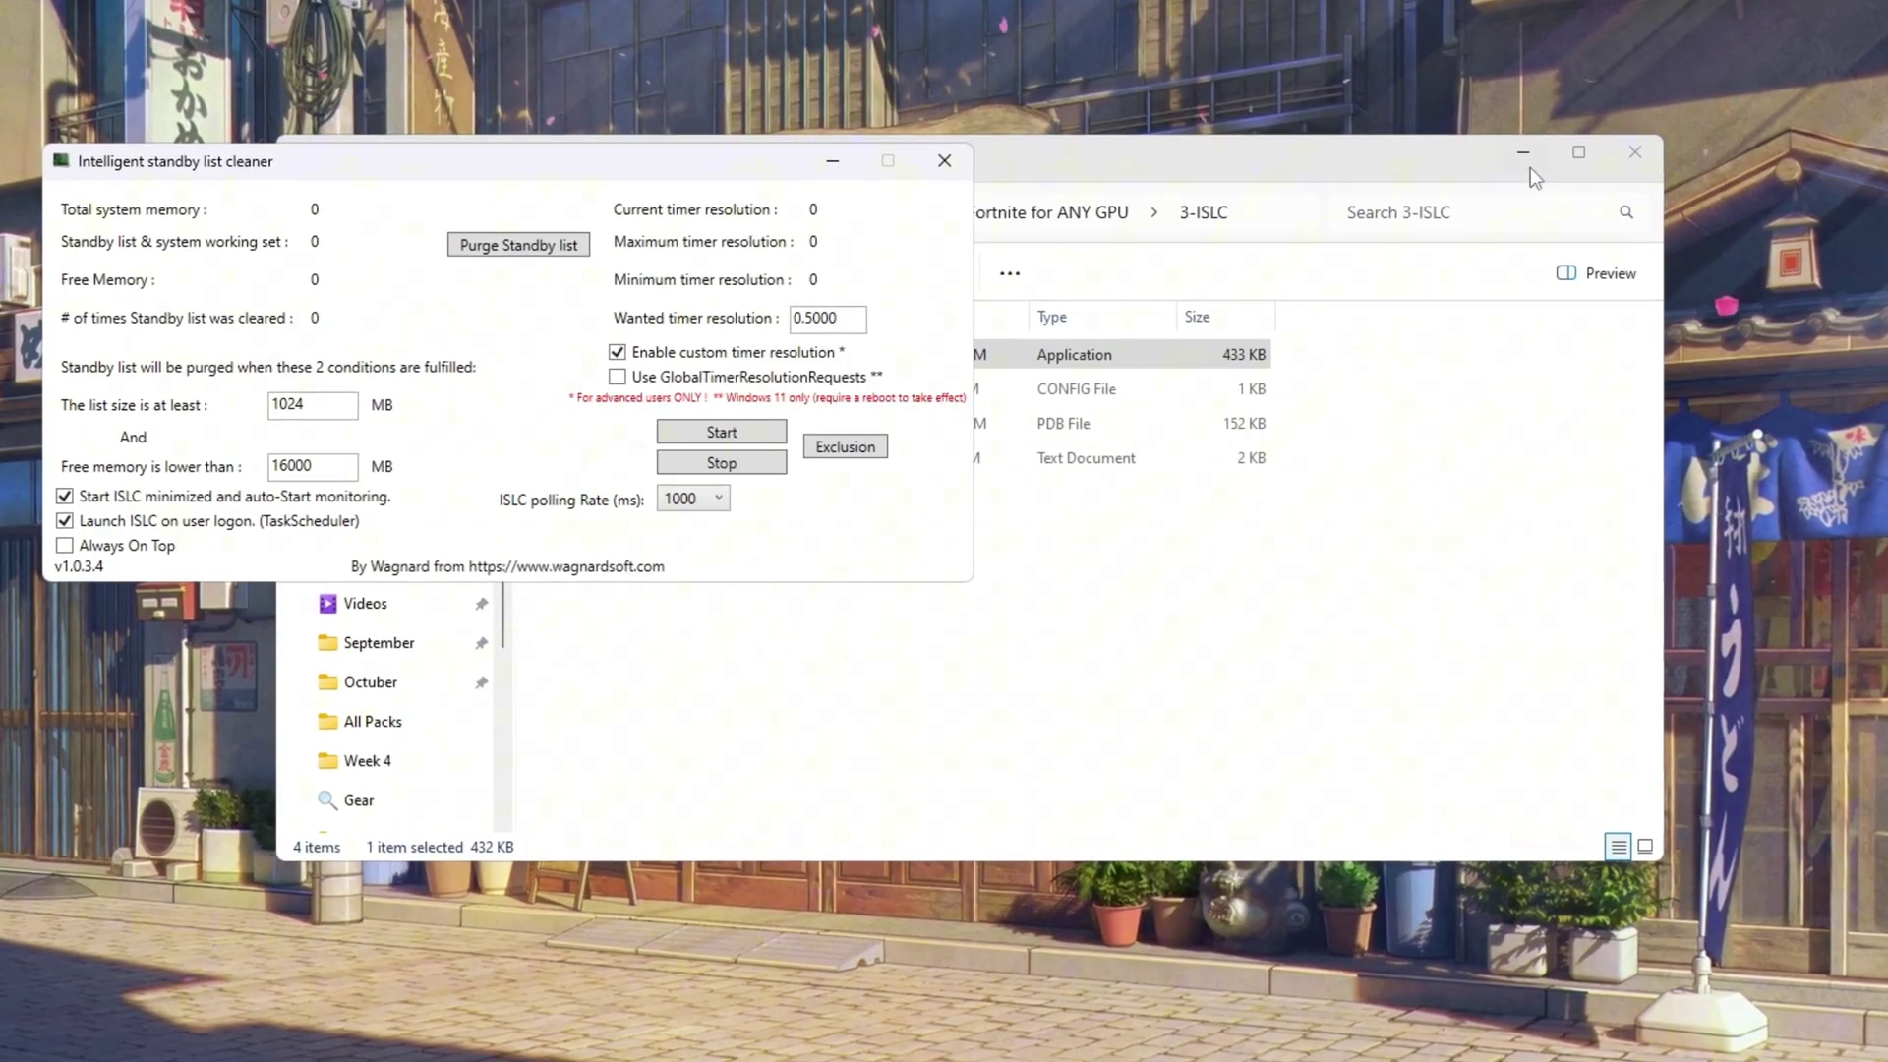
click(1523, 162)
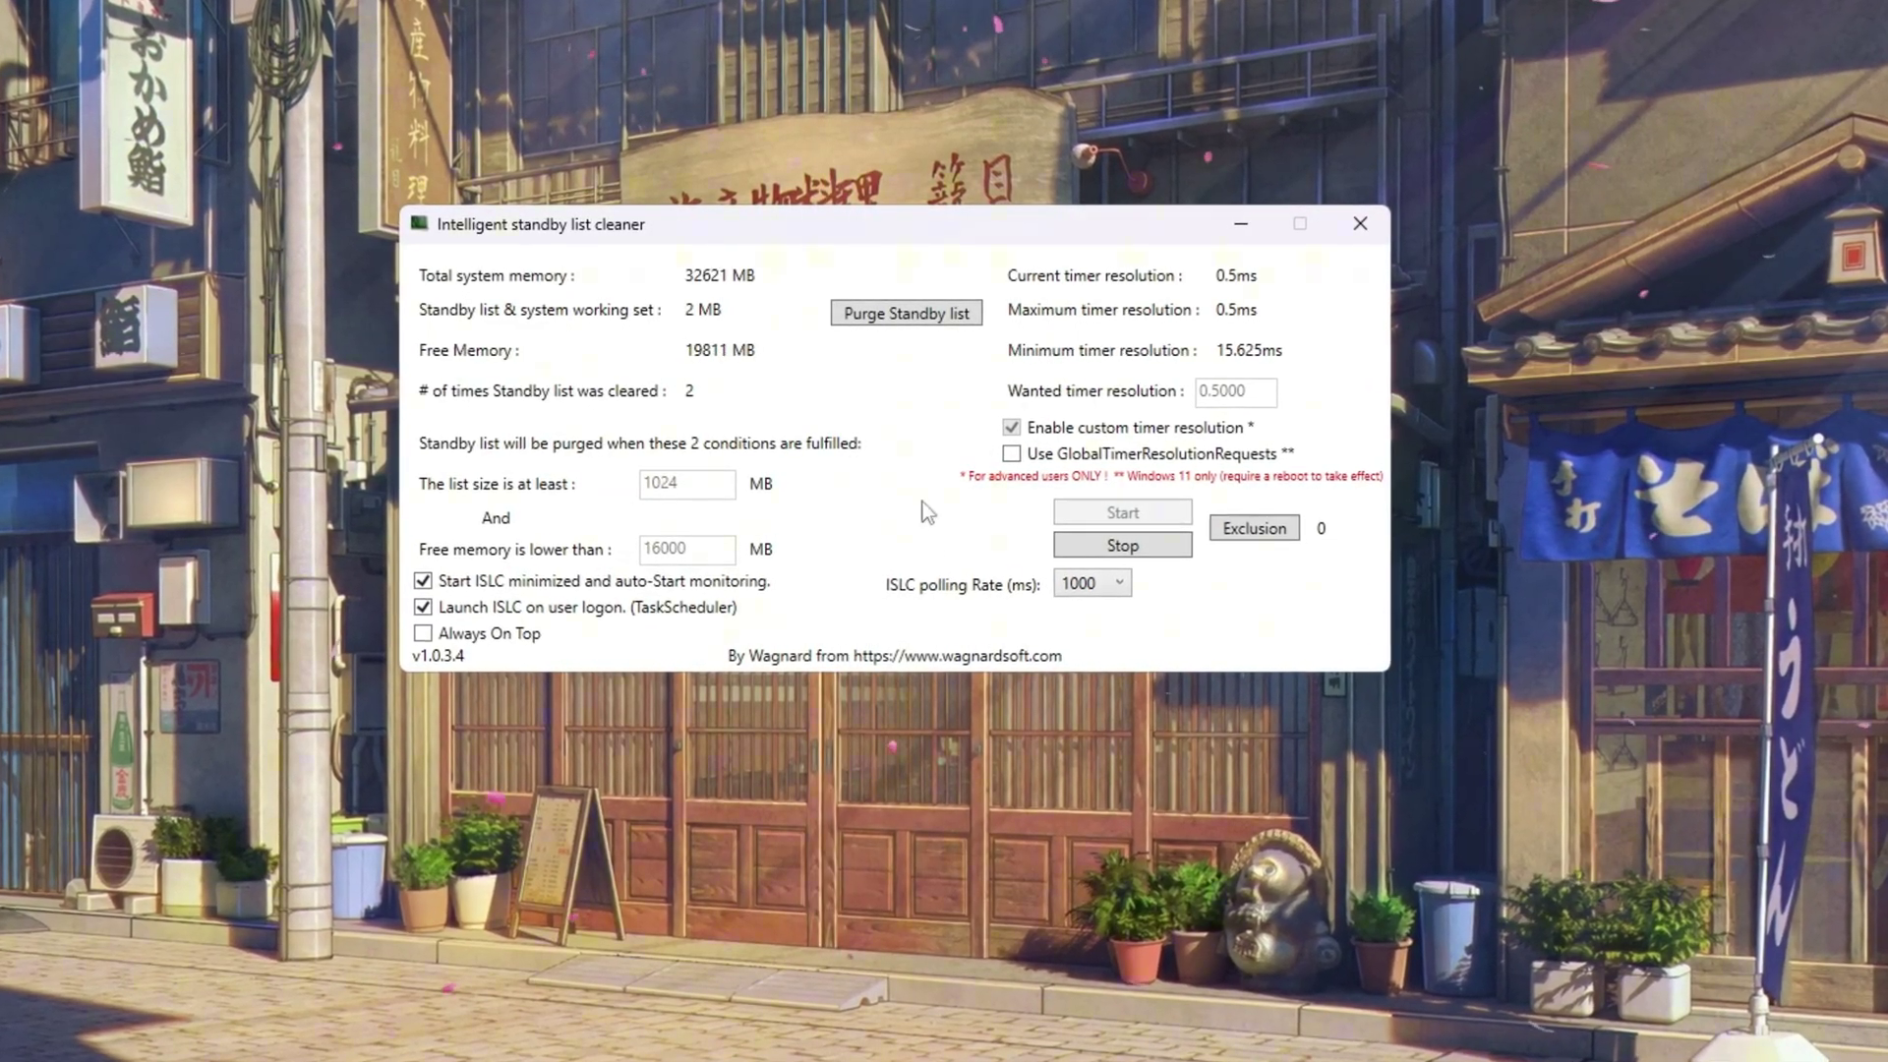
click(1125, 547)
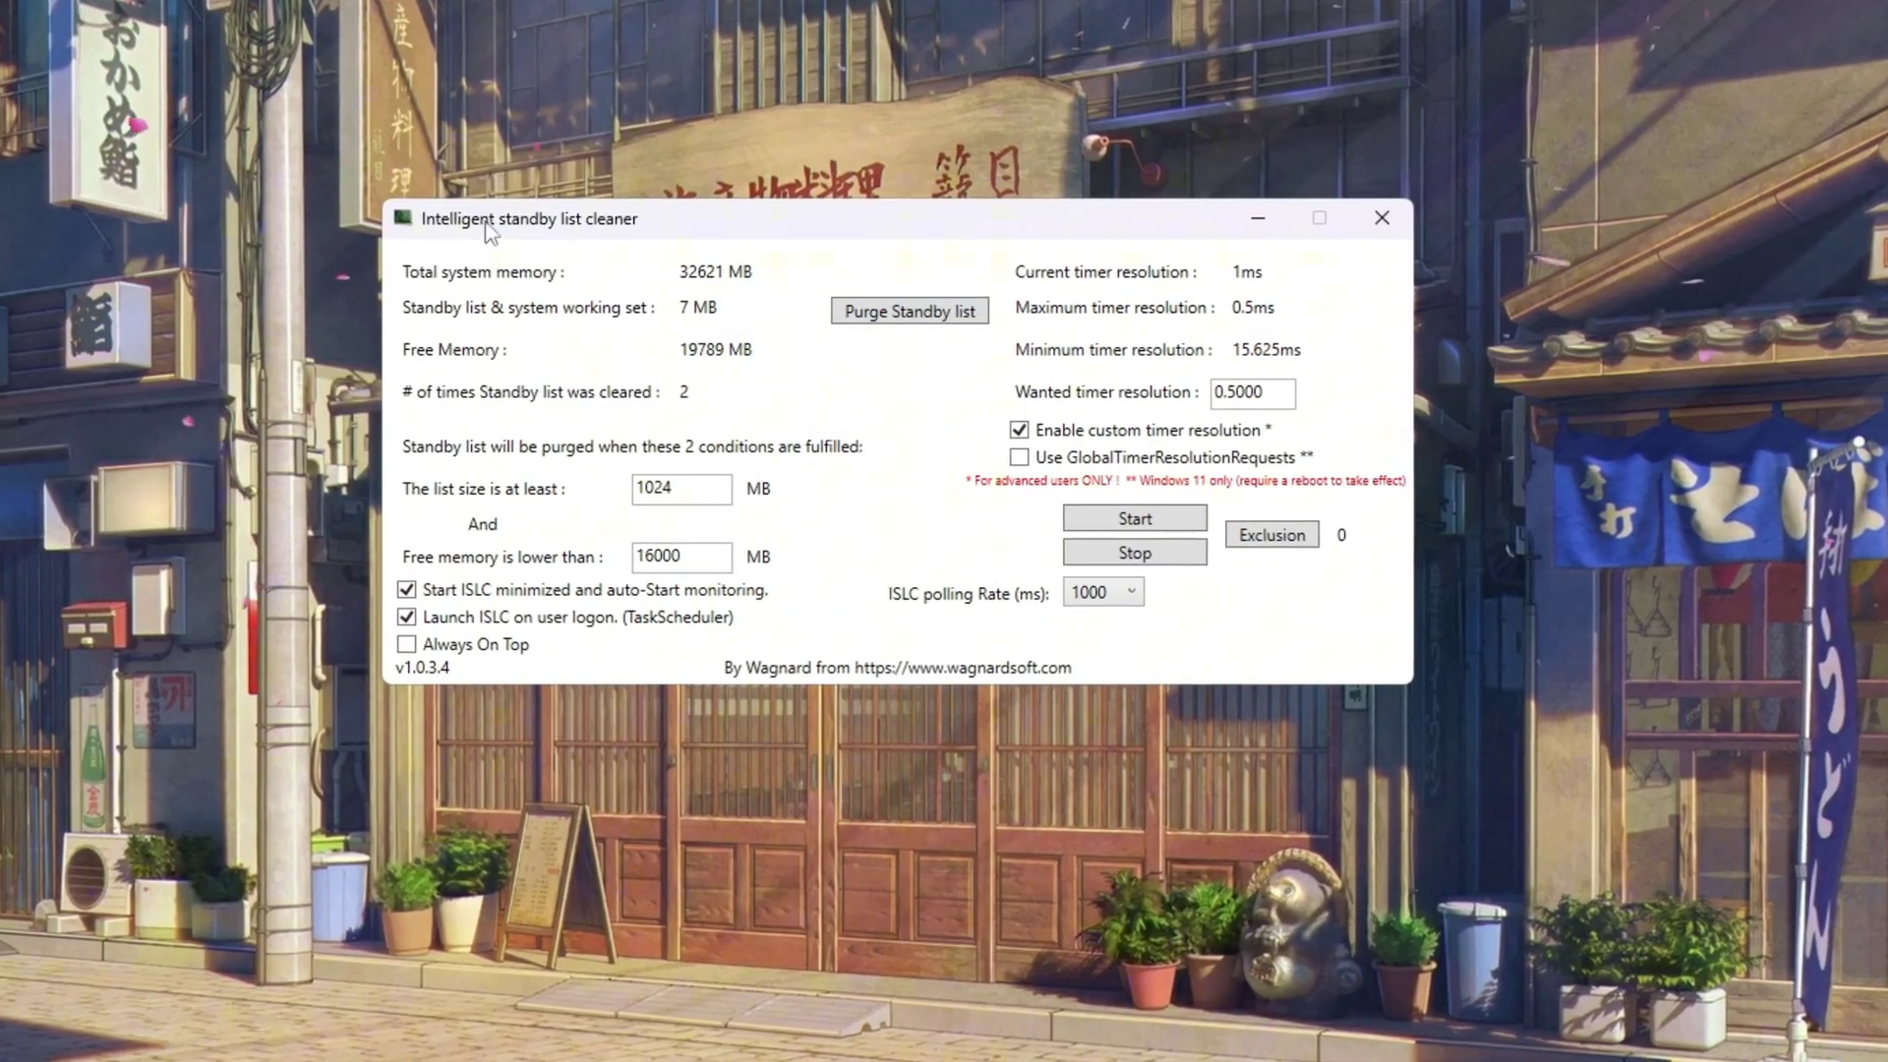
Set the free memory threshold to 16000 MB and keep Launch ISLC on user logon enabled
double_click(658, 557)
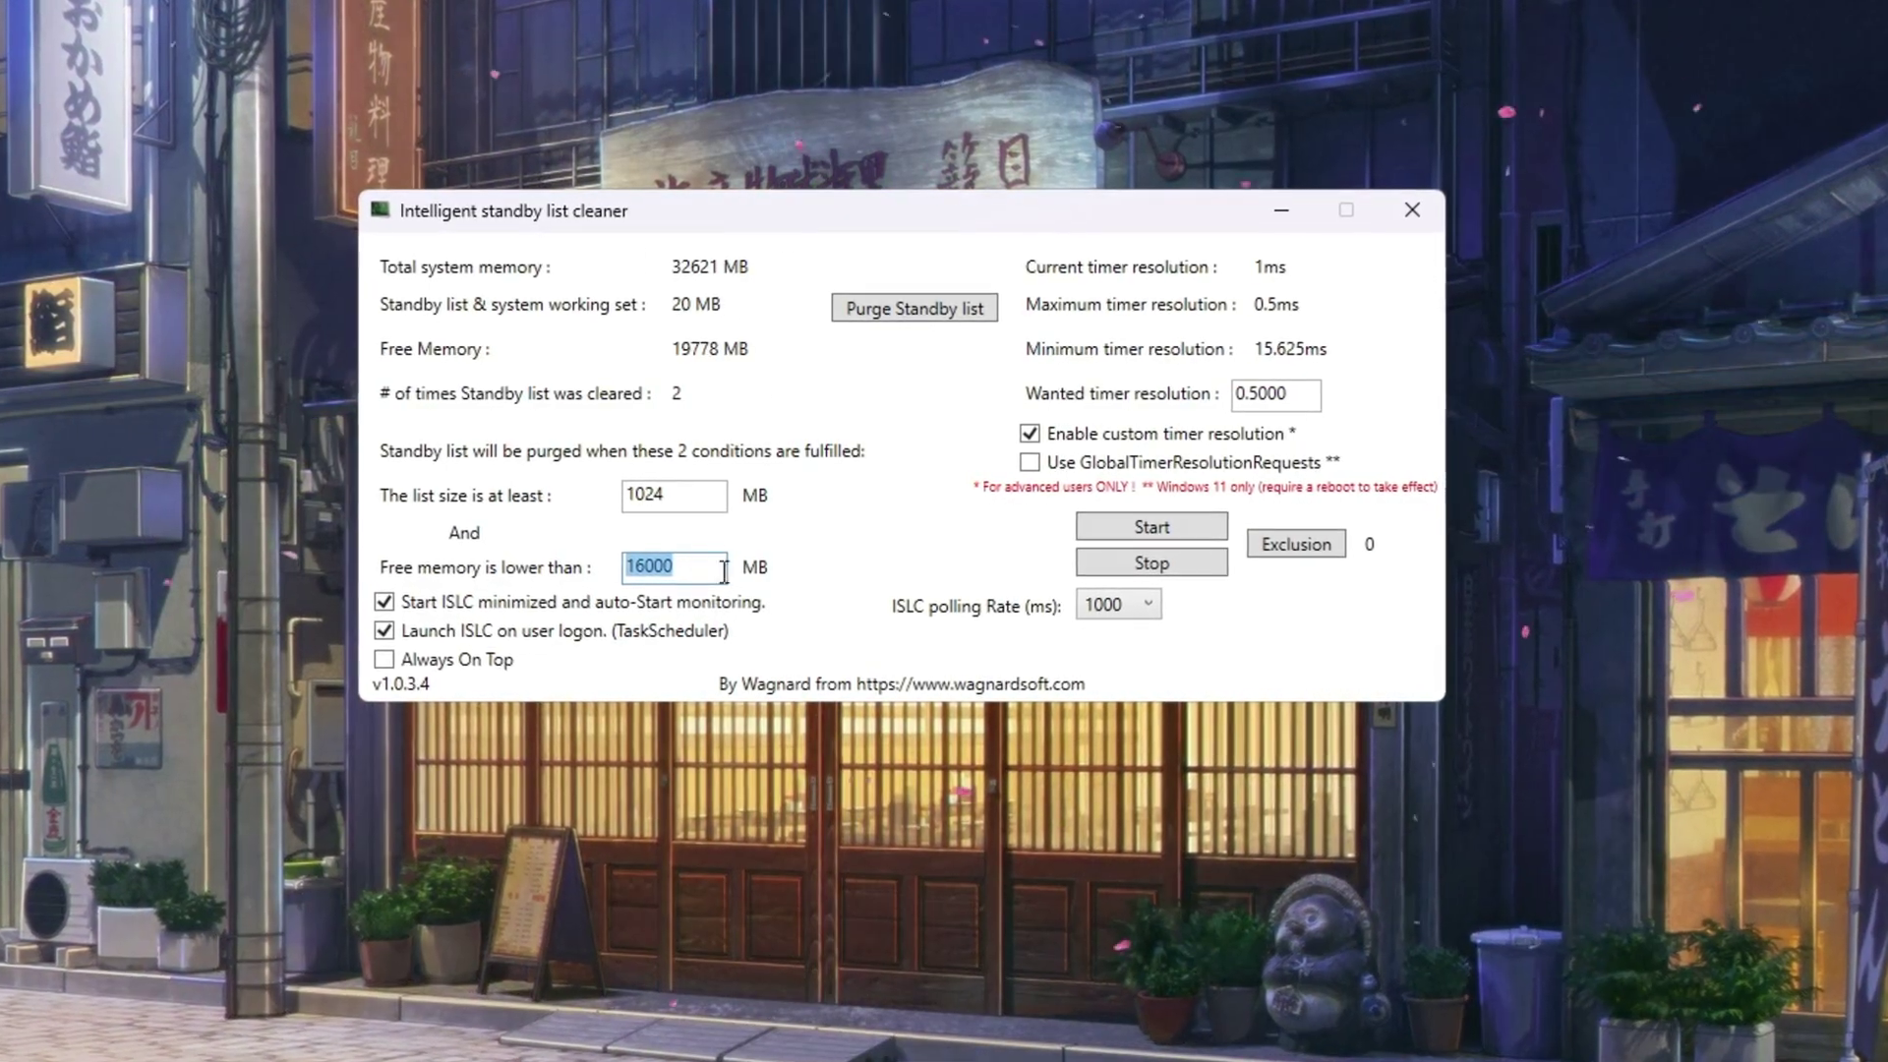
click(719, 576)
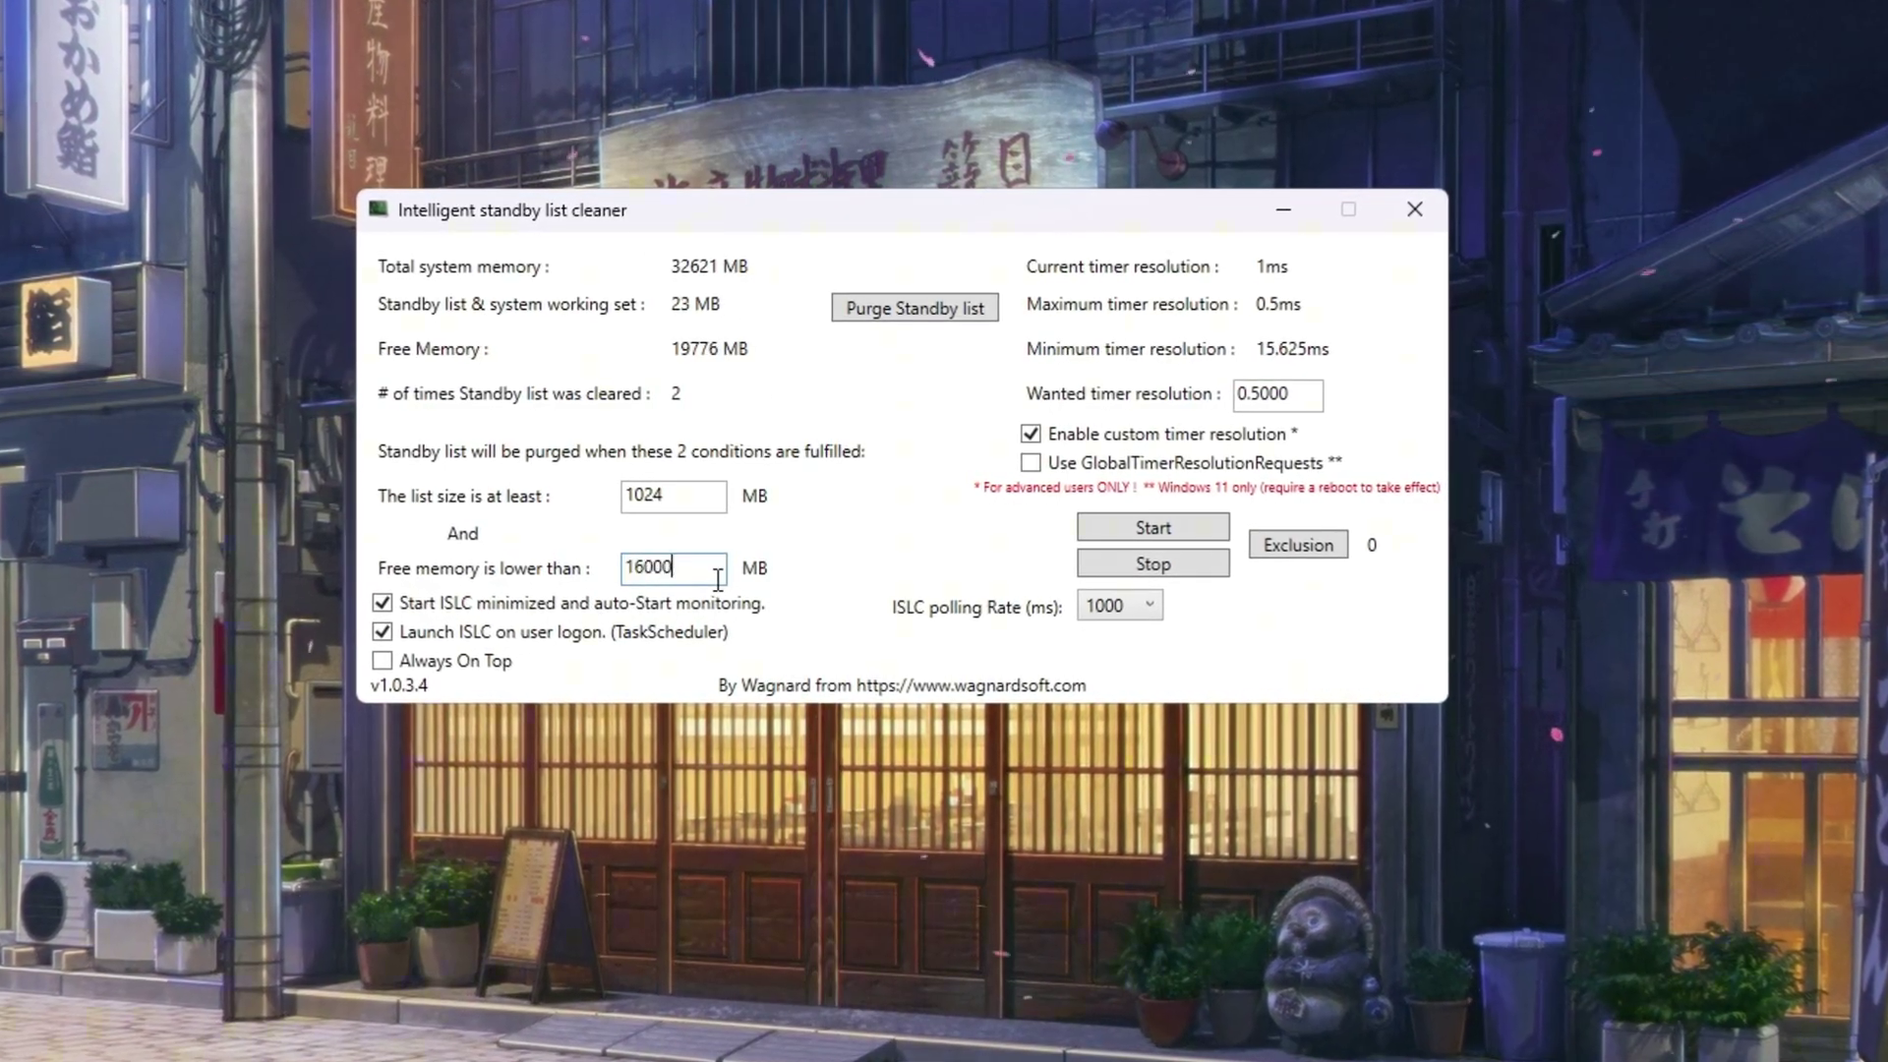
double_click(718, 578)
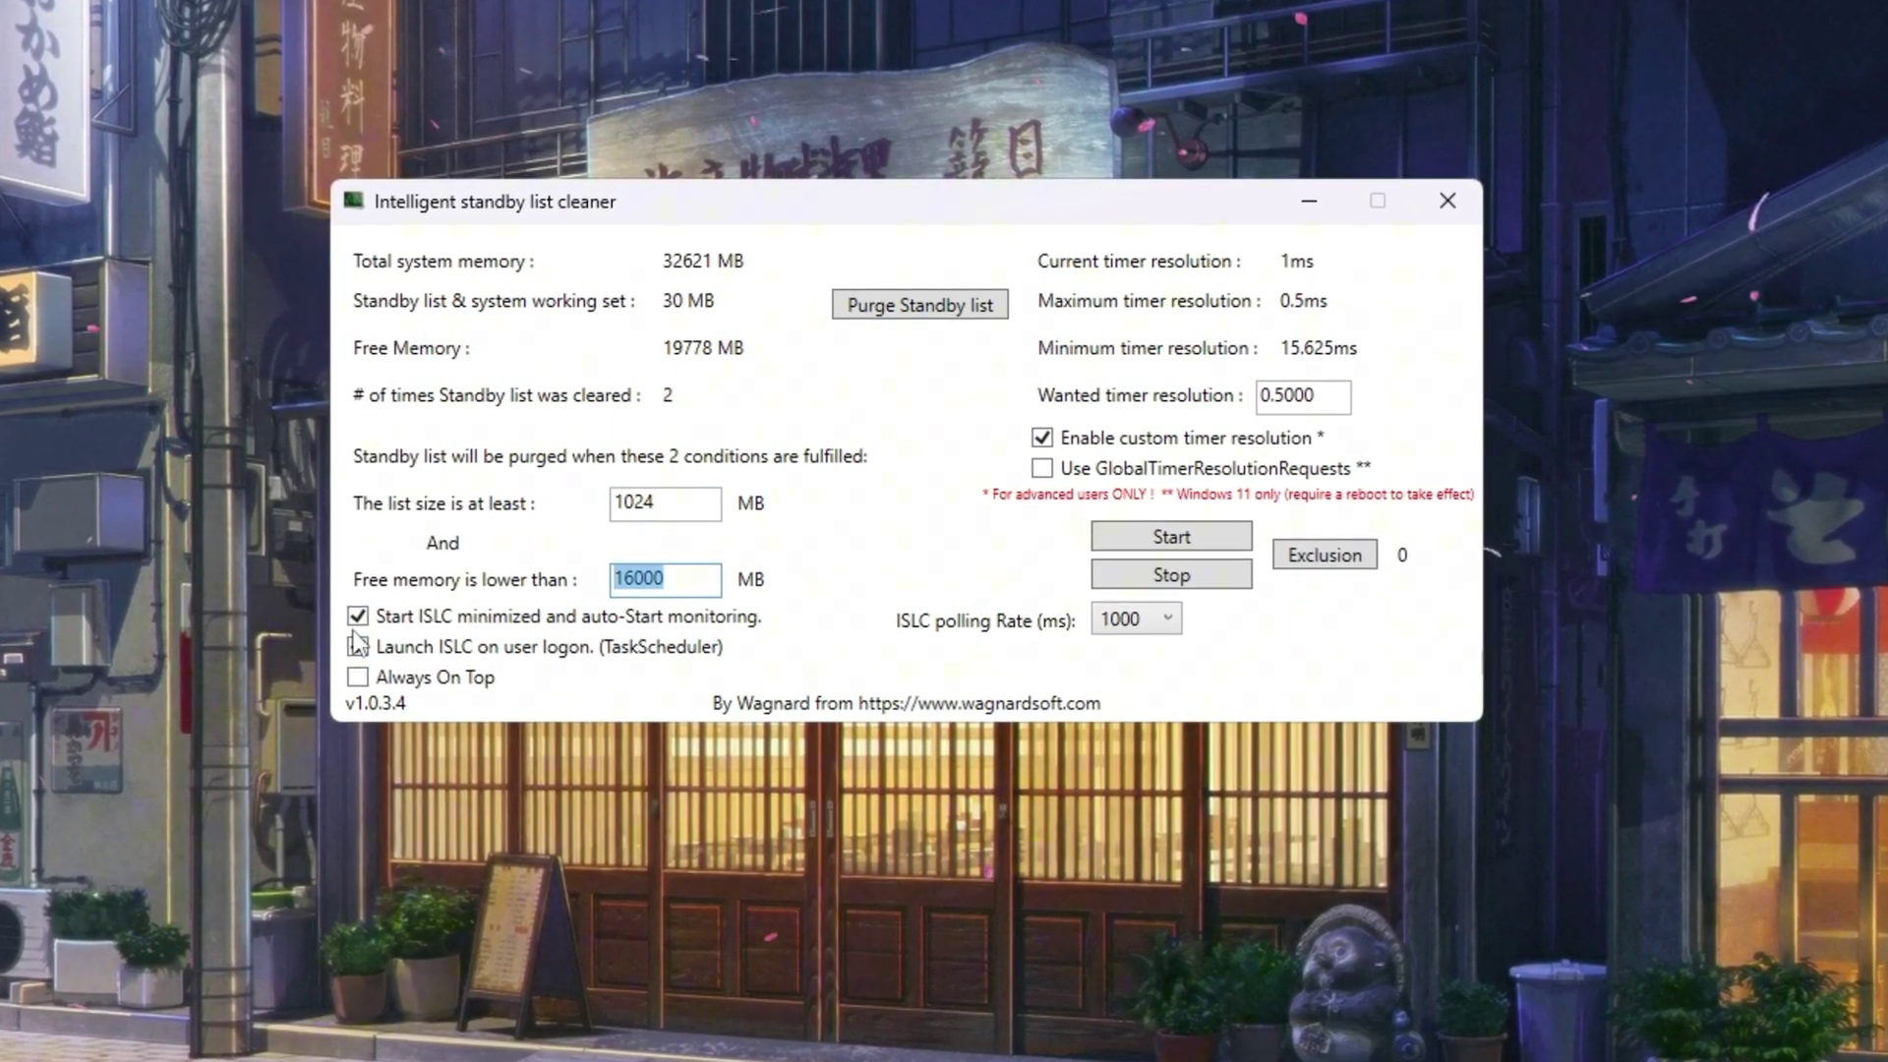
click(357, 646)
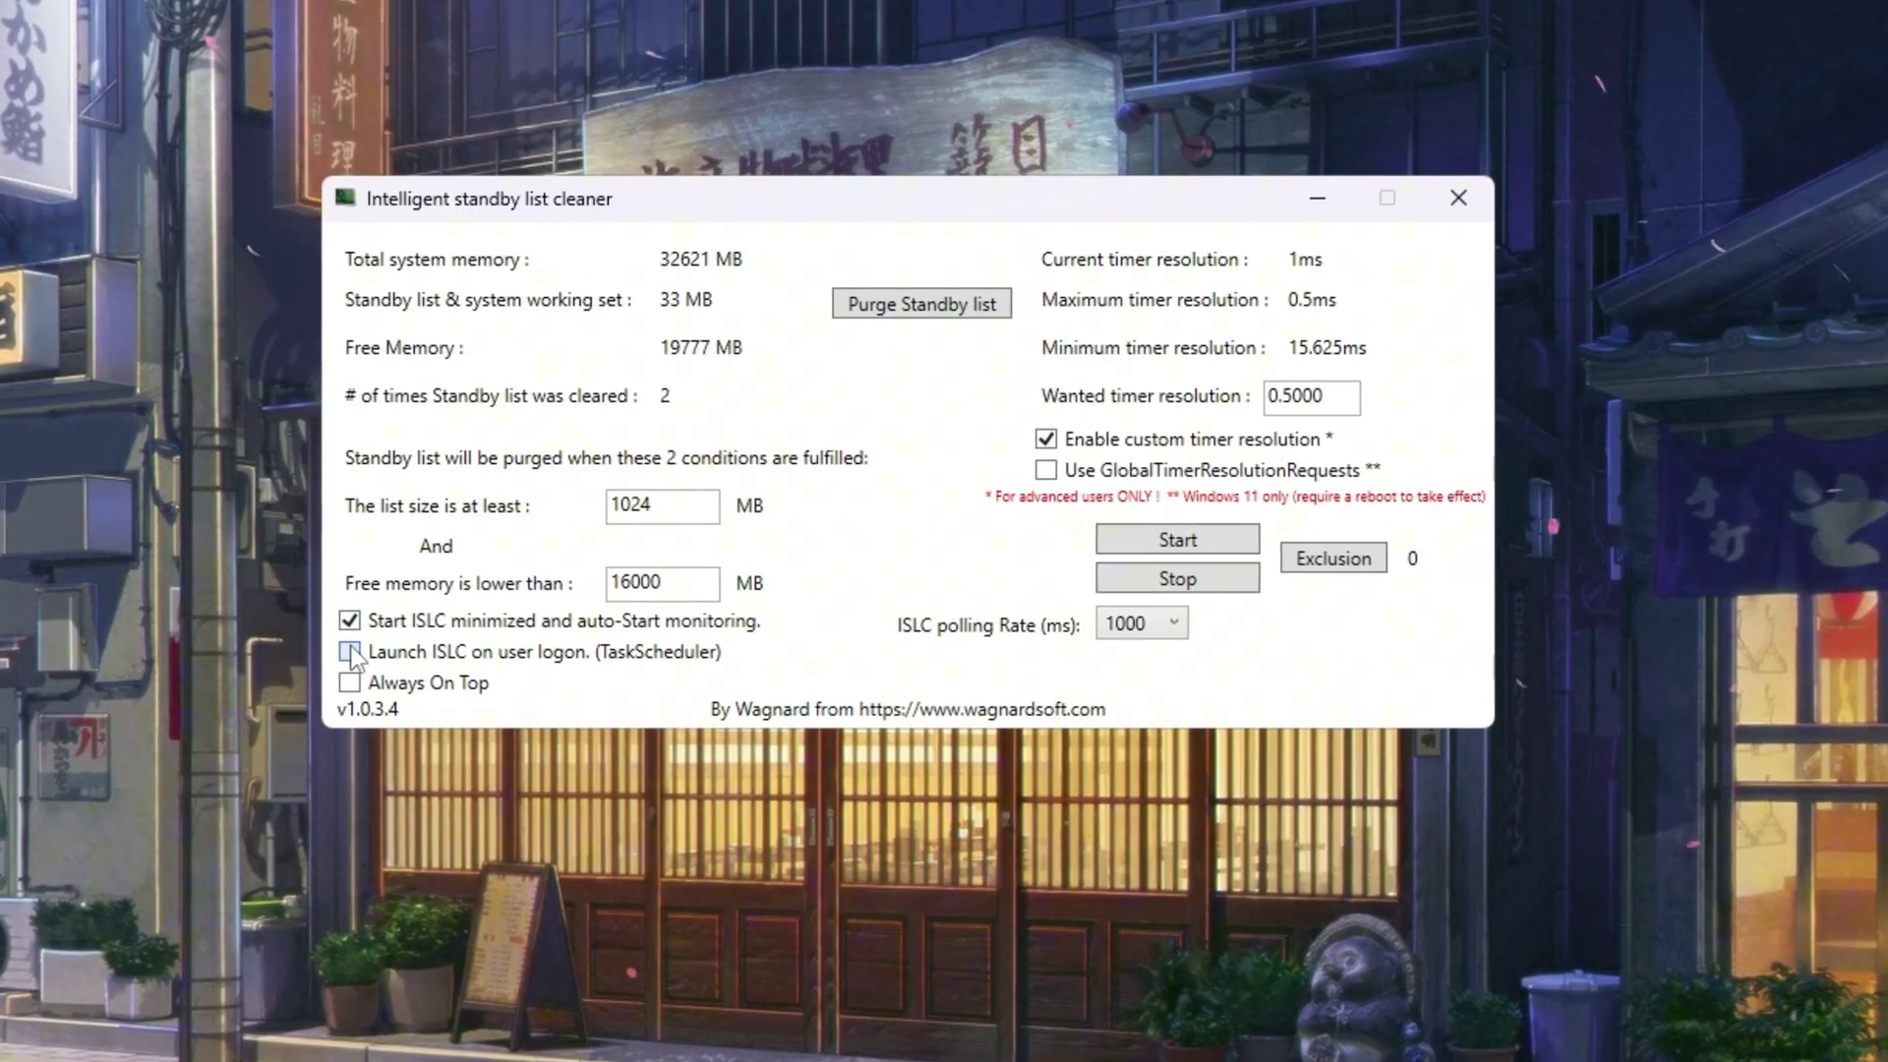
click(350, 652)
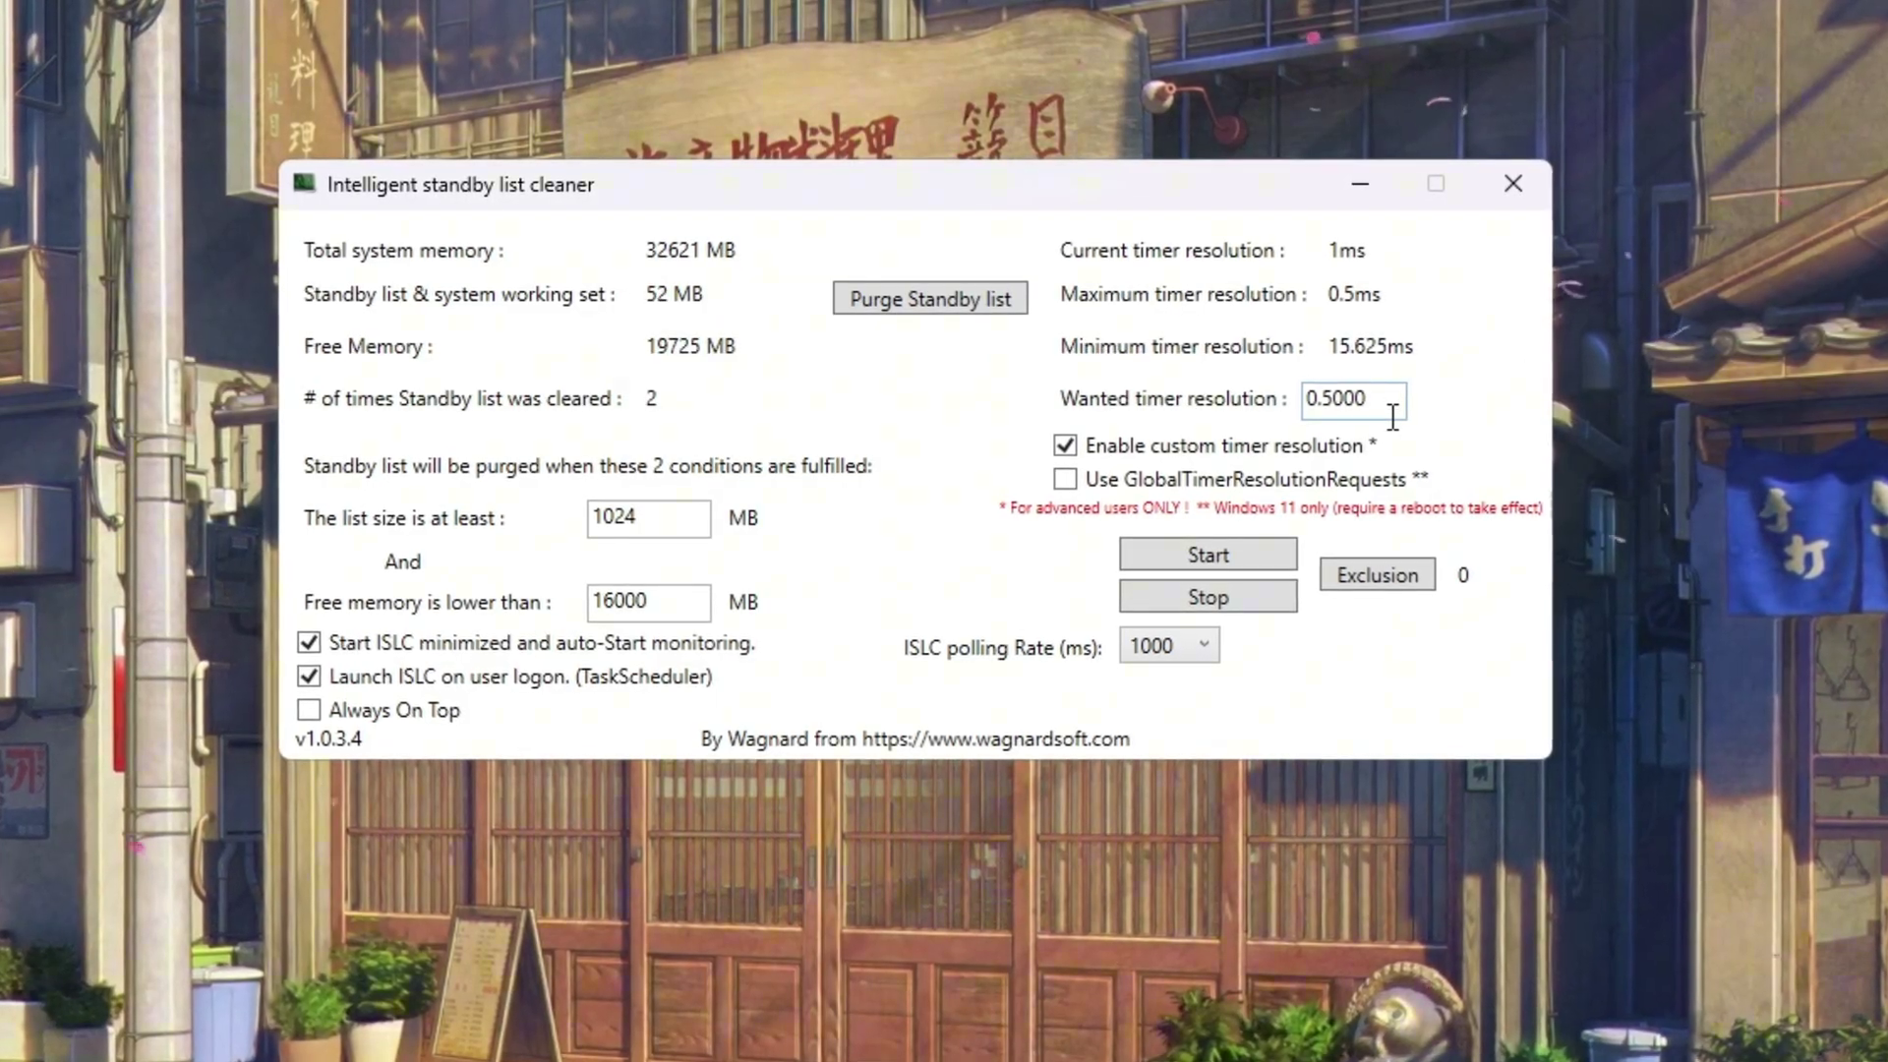
Set the ISLC polling rate to 1000 ms
click(1155, 646)
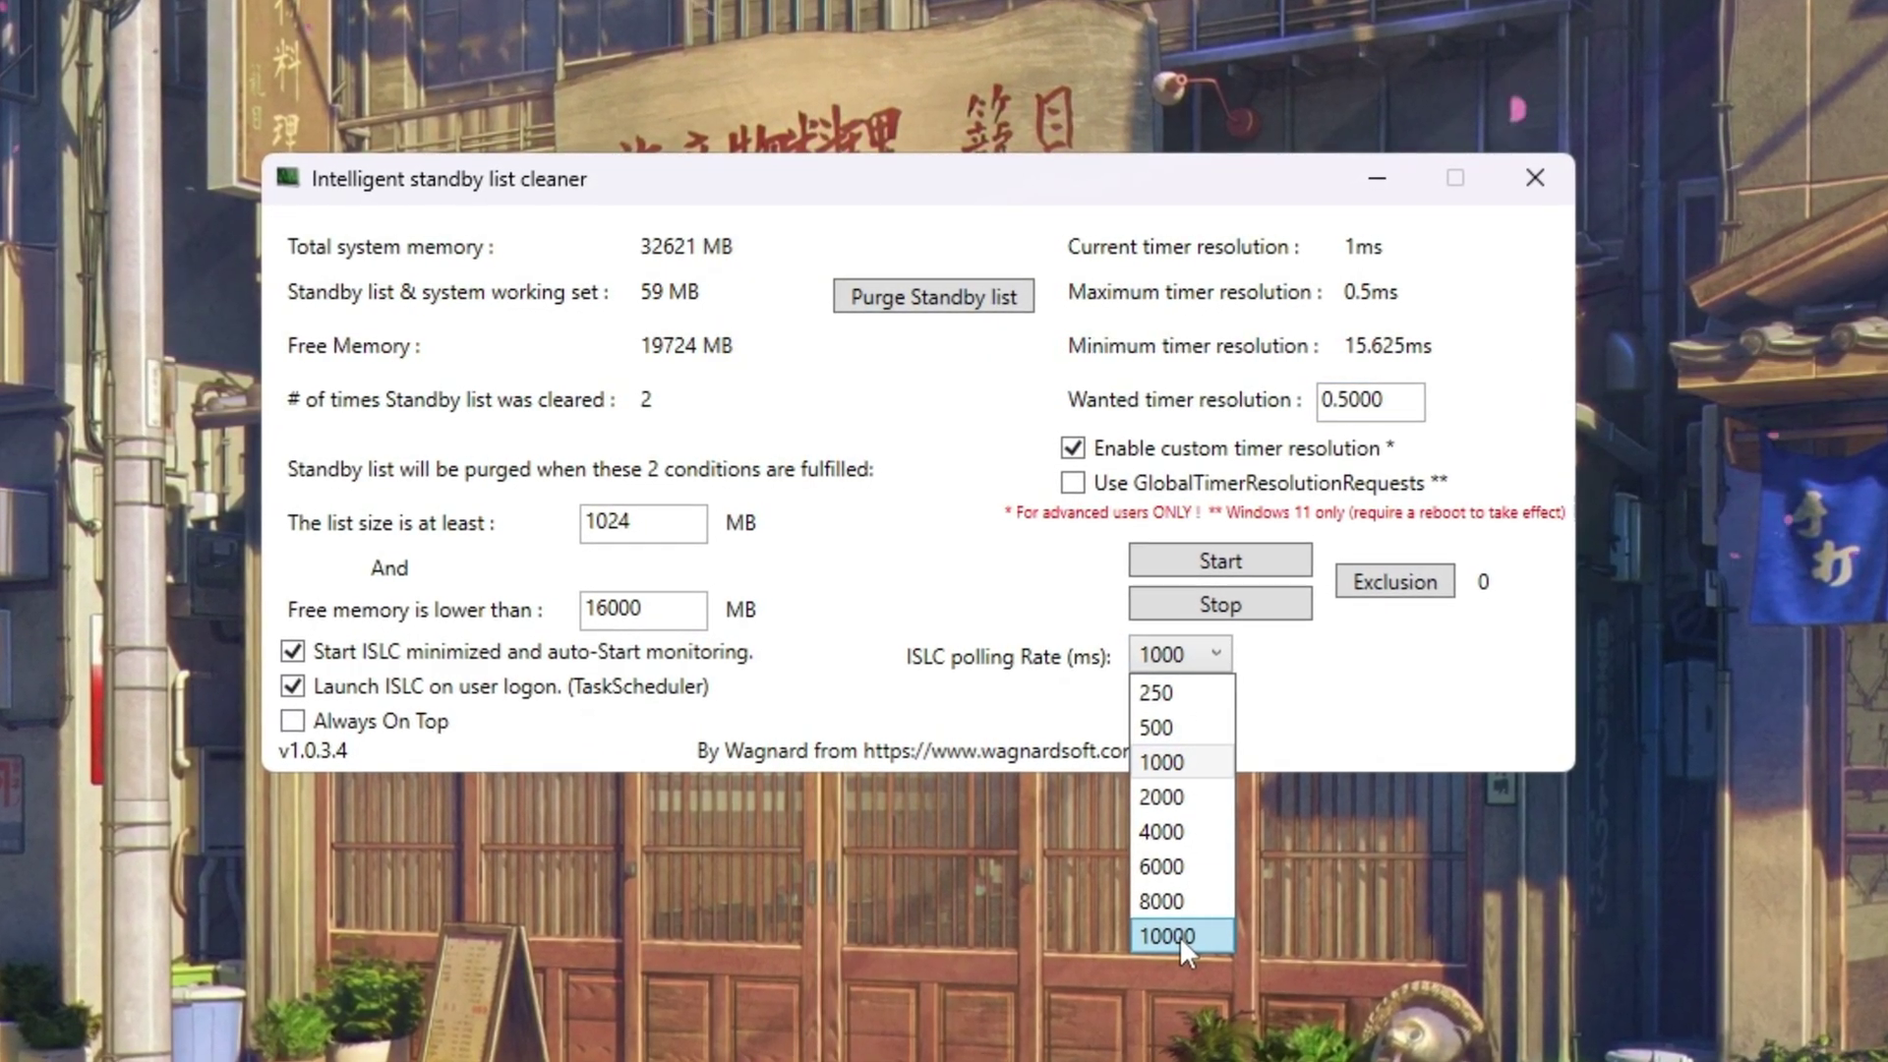
click(1178, 936)
click(1169, 654)
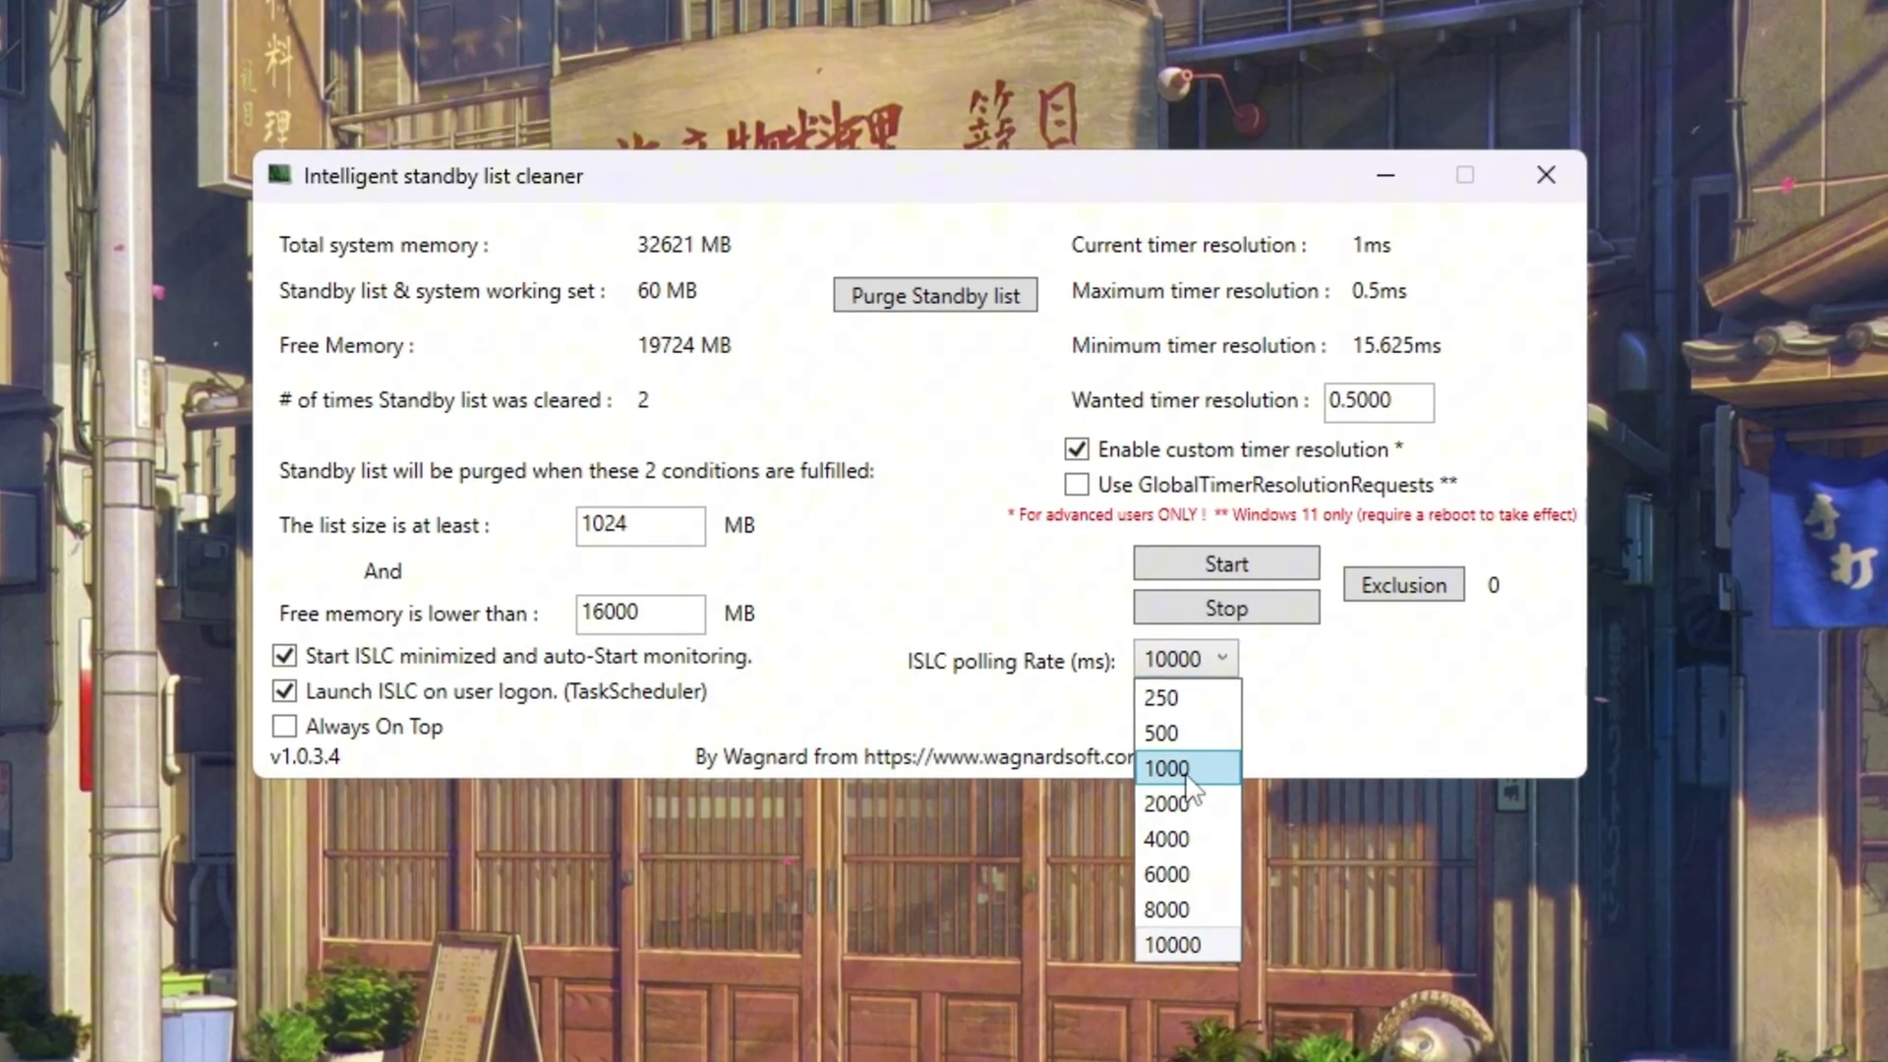
click(1186, 771)
Start automatic standby list monitoring and purge the standby list immediately
click(1225, 565)
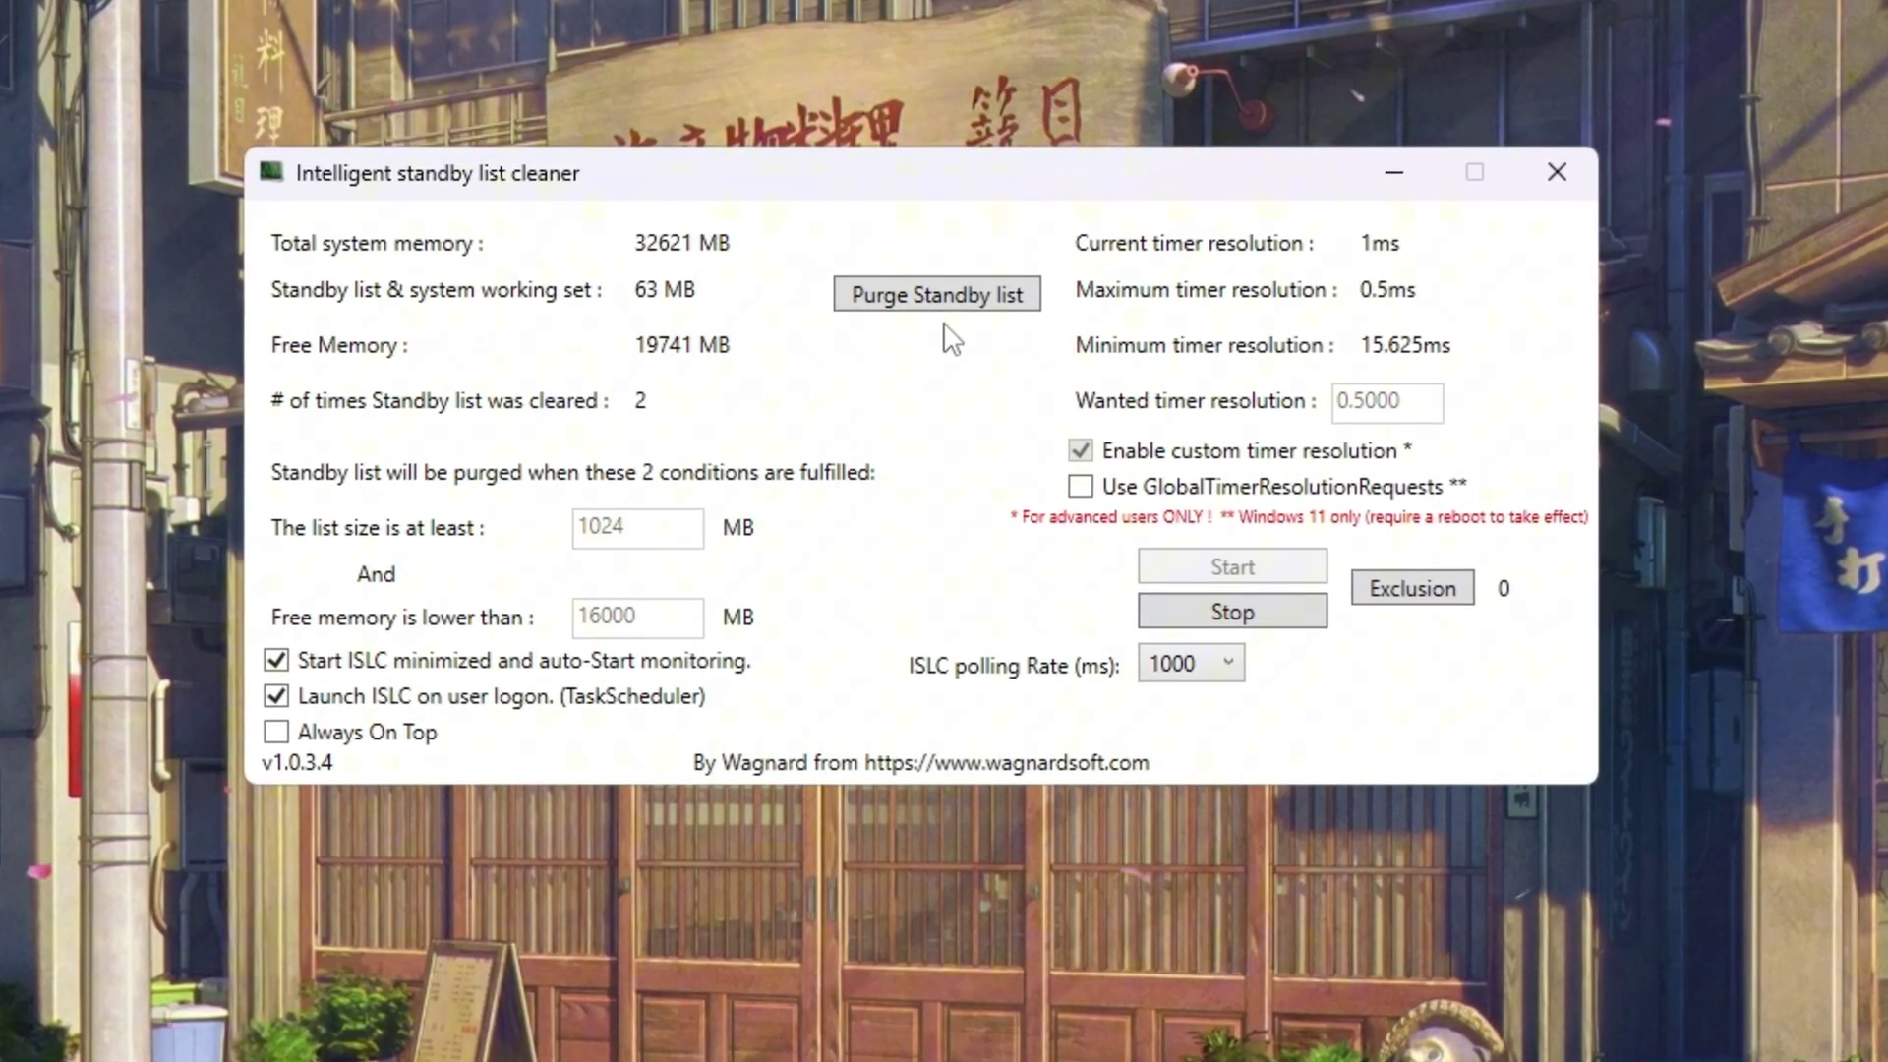
click(944, 295)
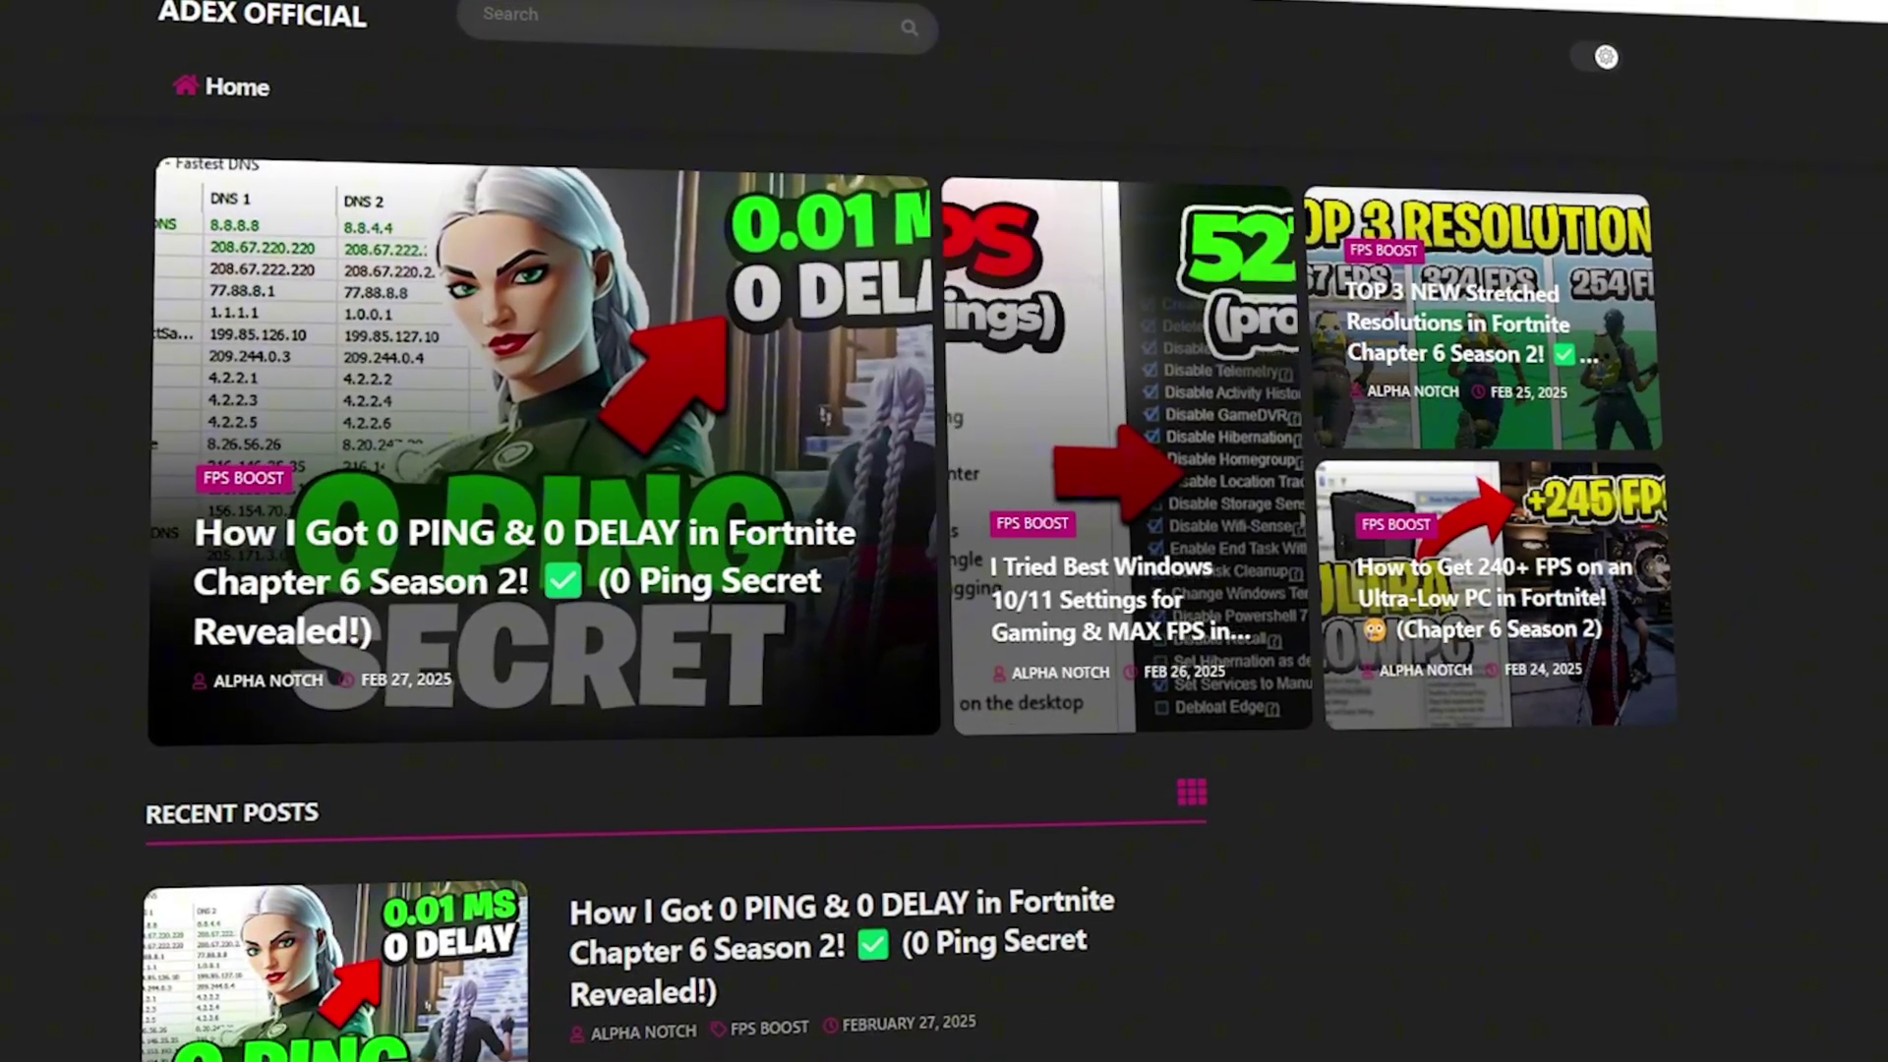
scroll(944, 531, down, 5)
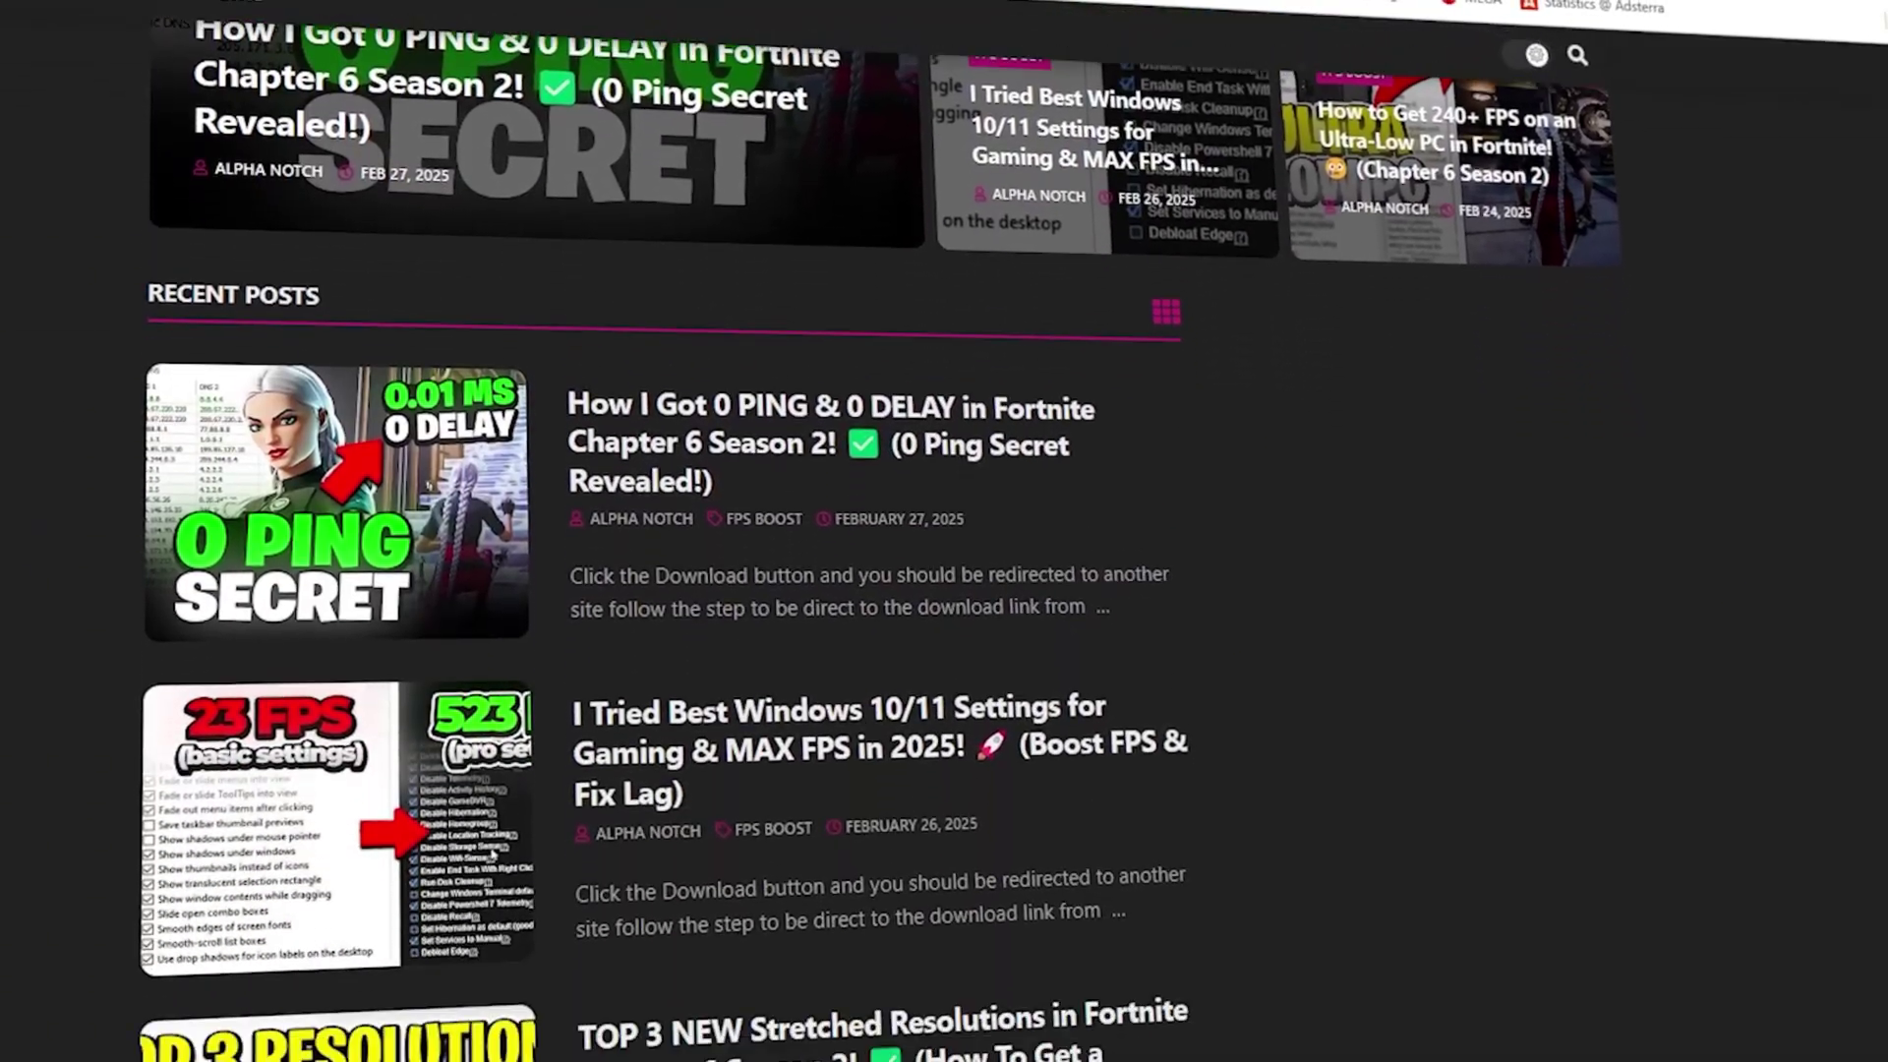
scroll(944, 530, down, 8)
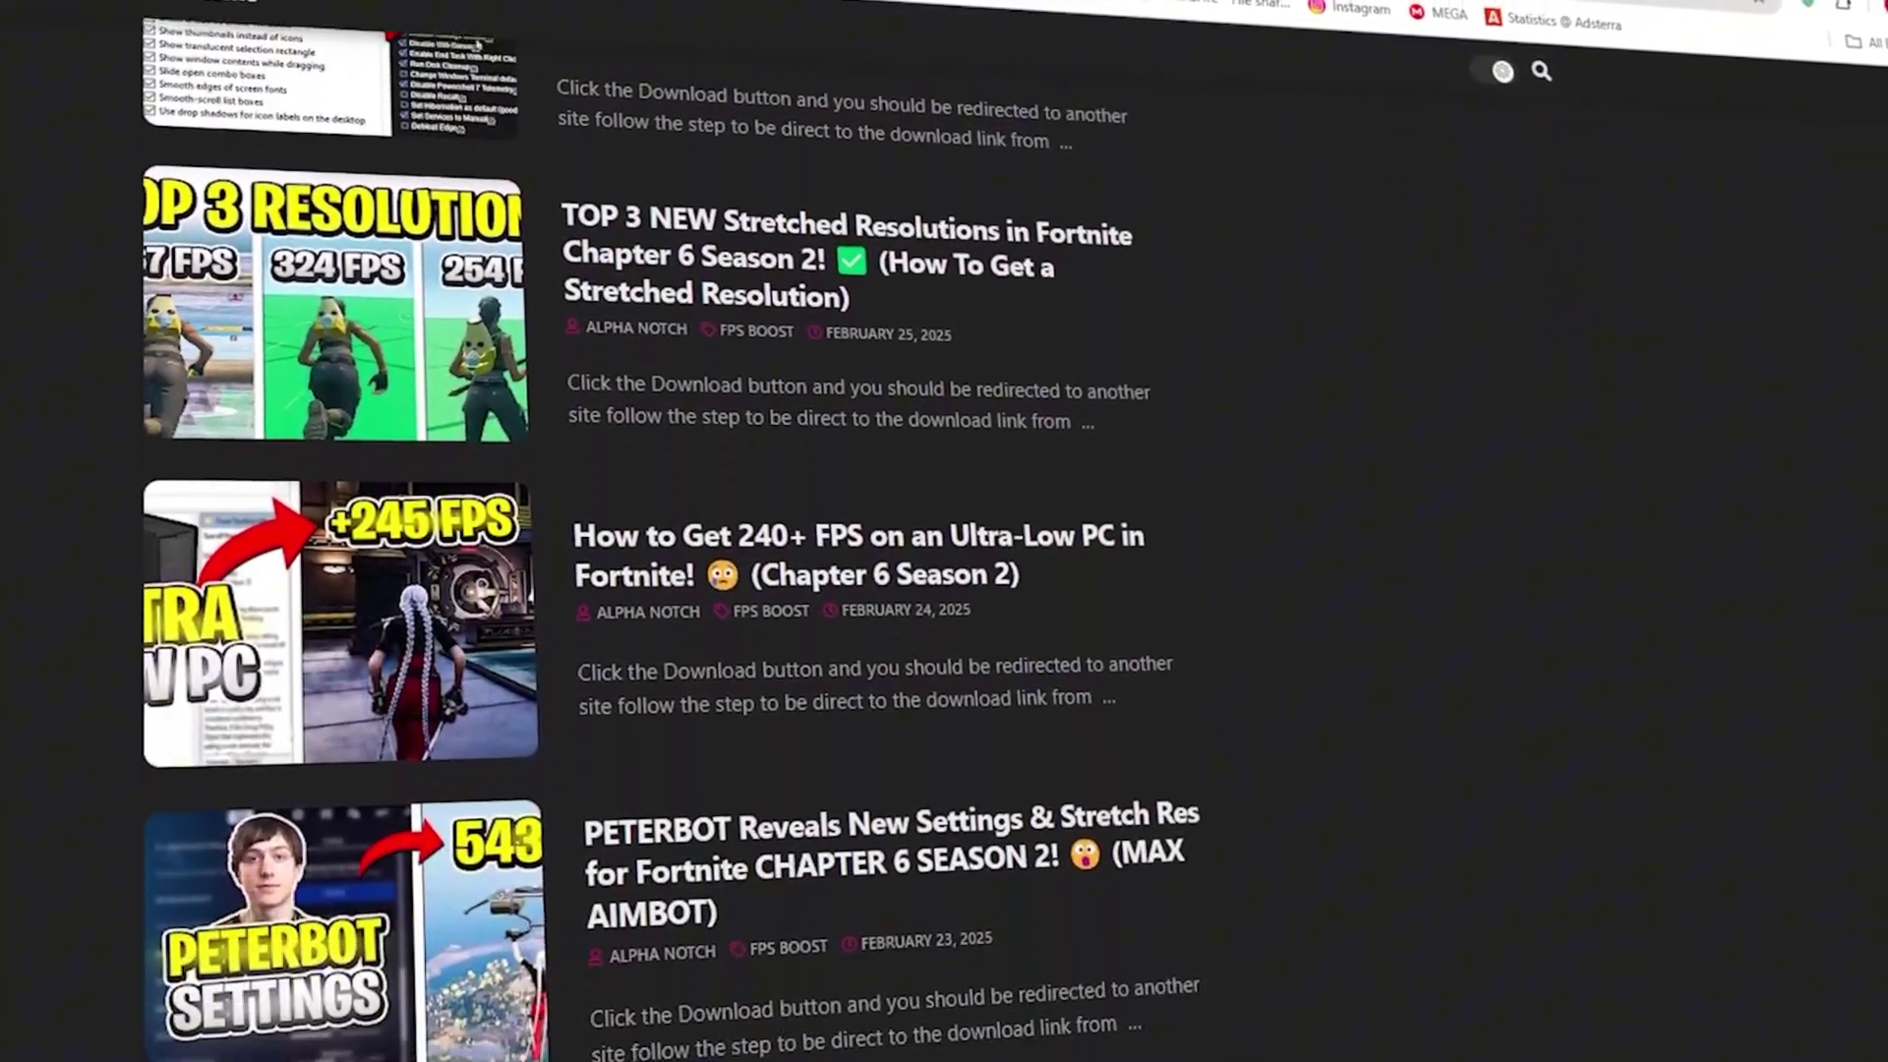
scroll(943, 531, down, 3)
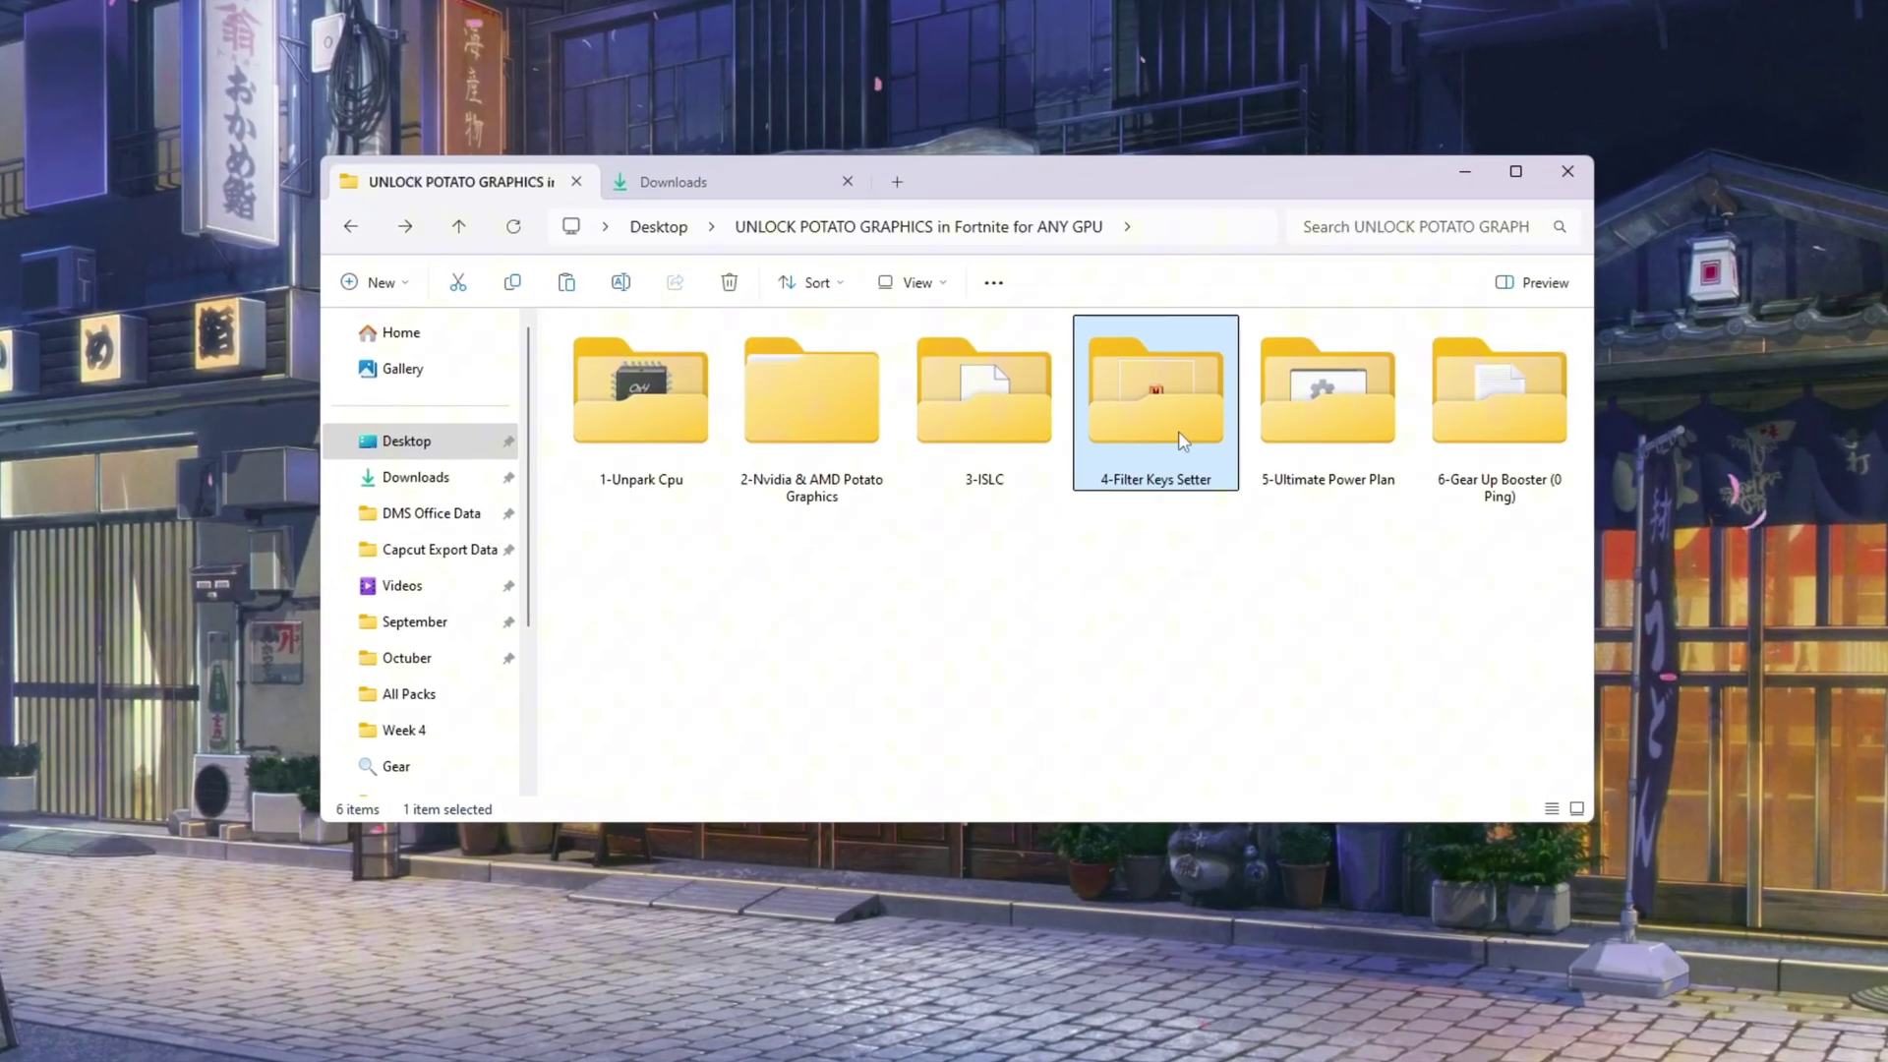
Open the 4-Filter Keys Setter folder and run FilterKeysSetter.exe
double_click(1177, 421)
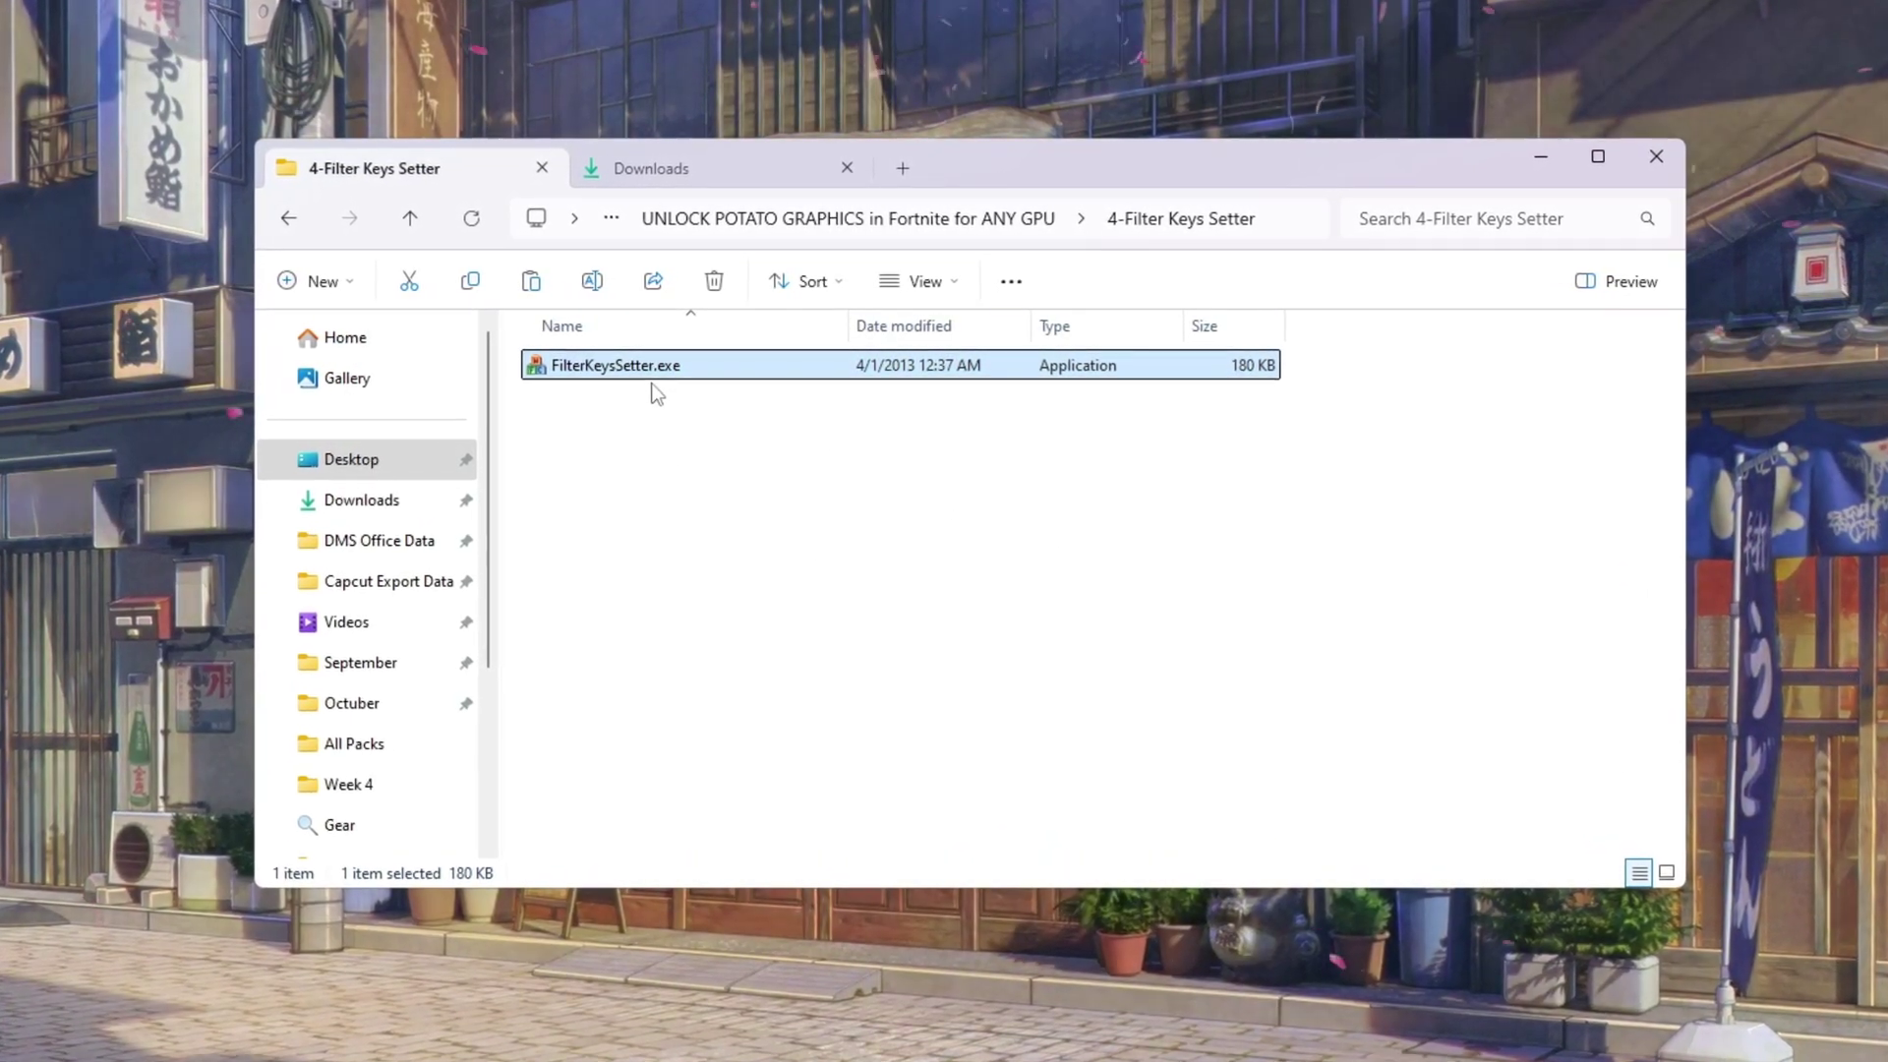
double_click(852, 372)
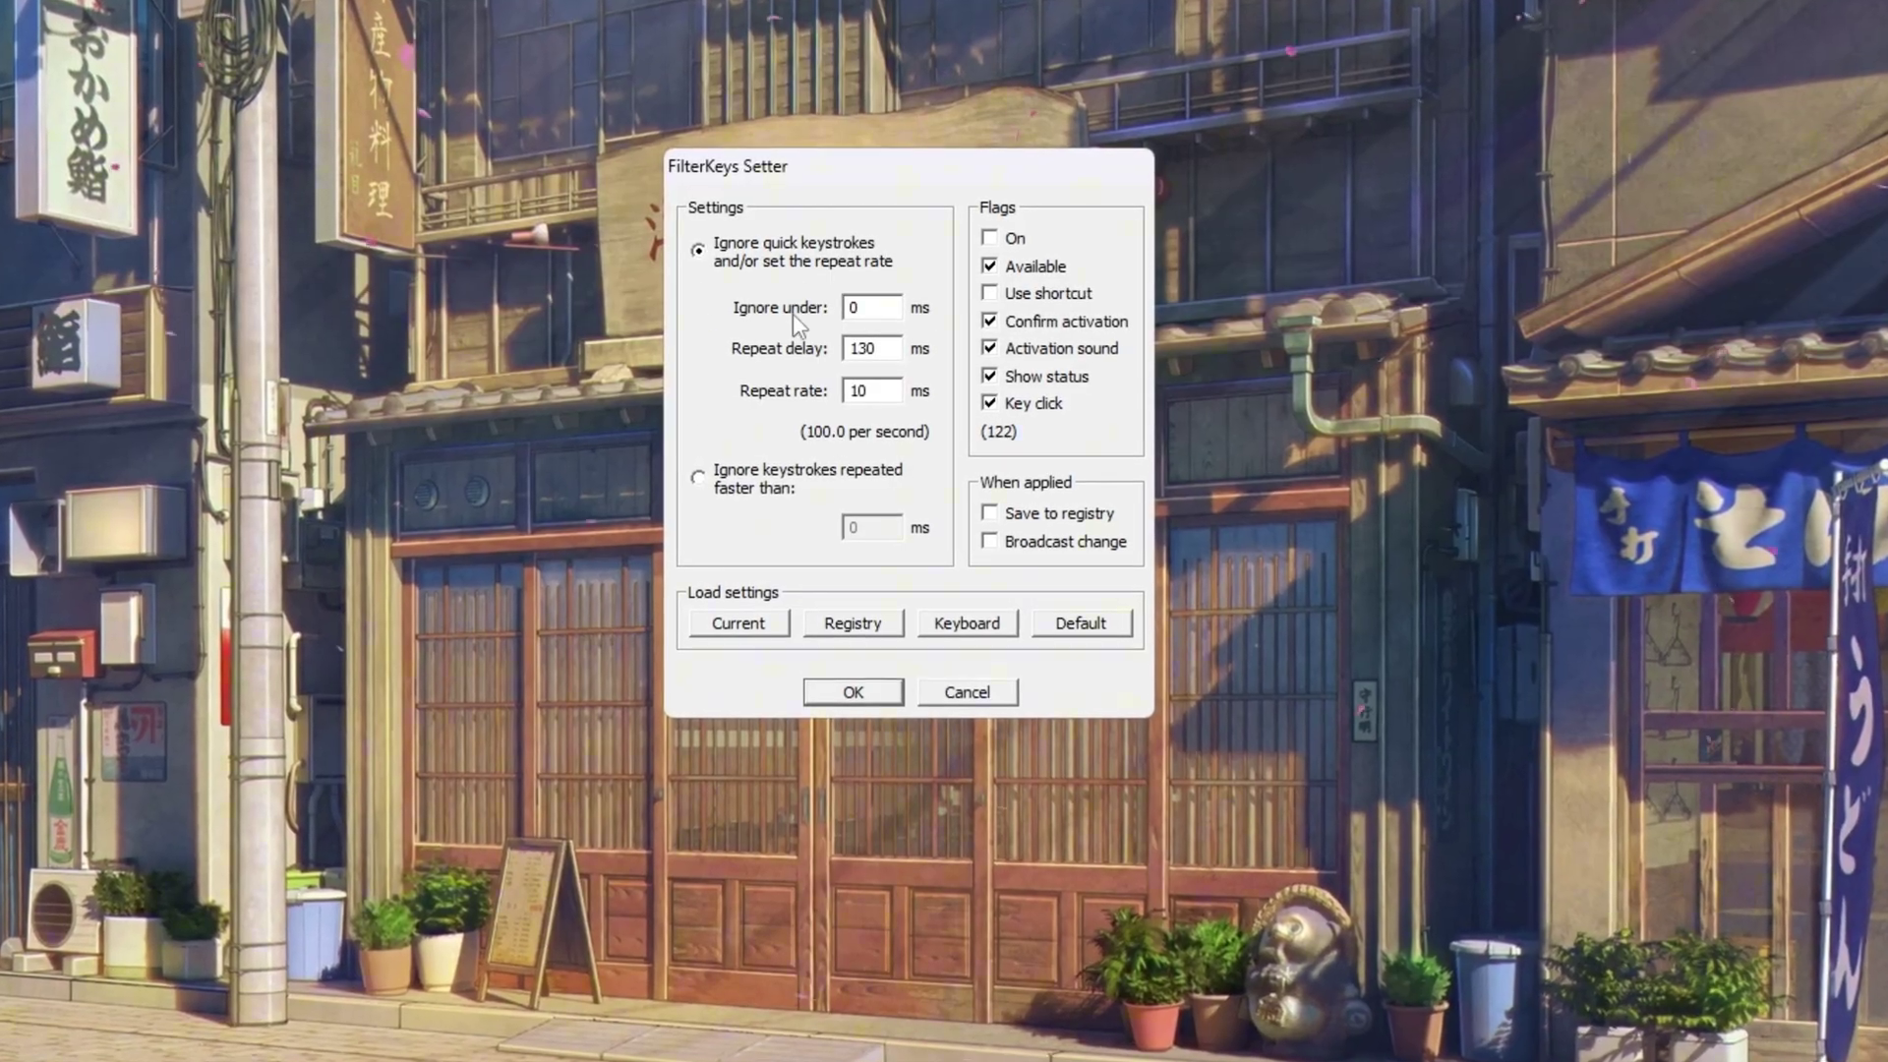
Keep Ignore under 0, repeat delay 130 ms and repeat rate 10 ms, saved to the registry
click(958, 326)
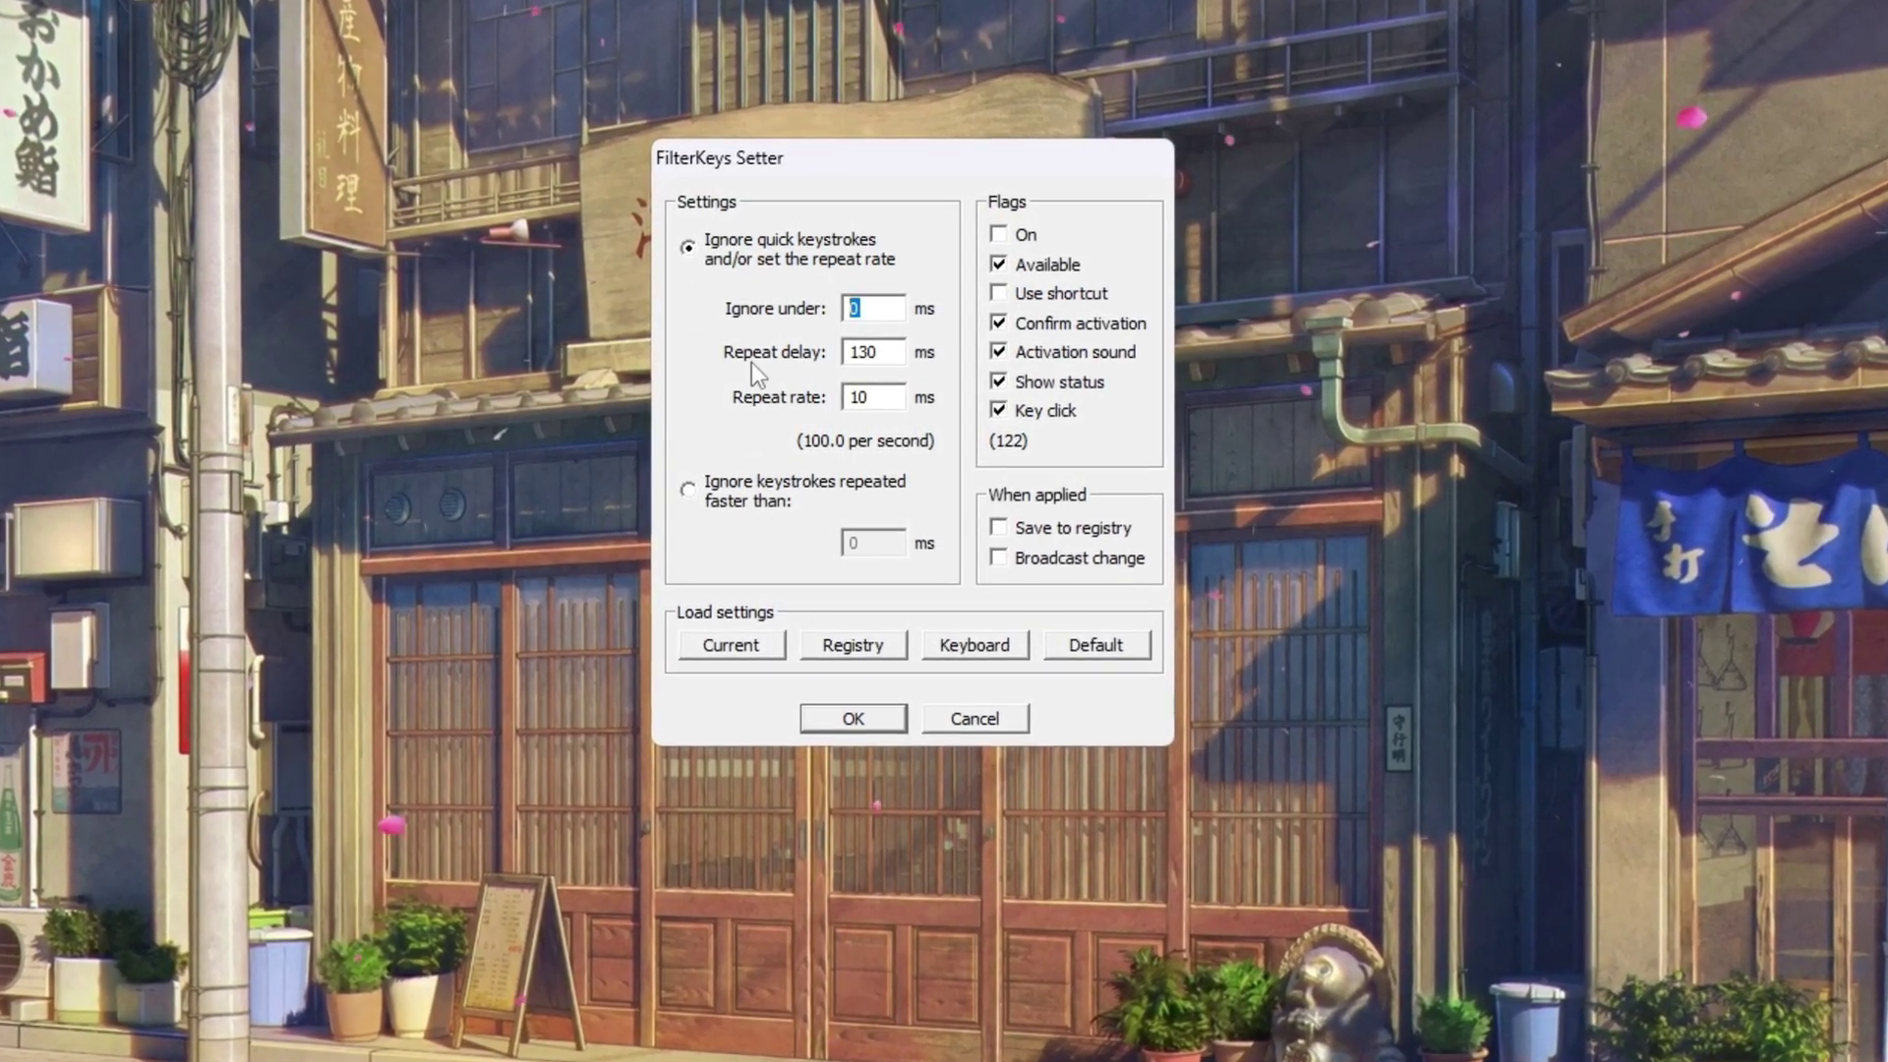
click(891, 360)
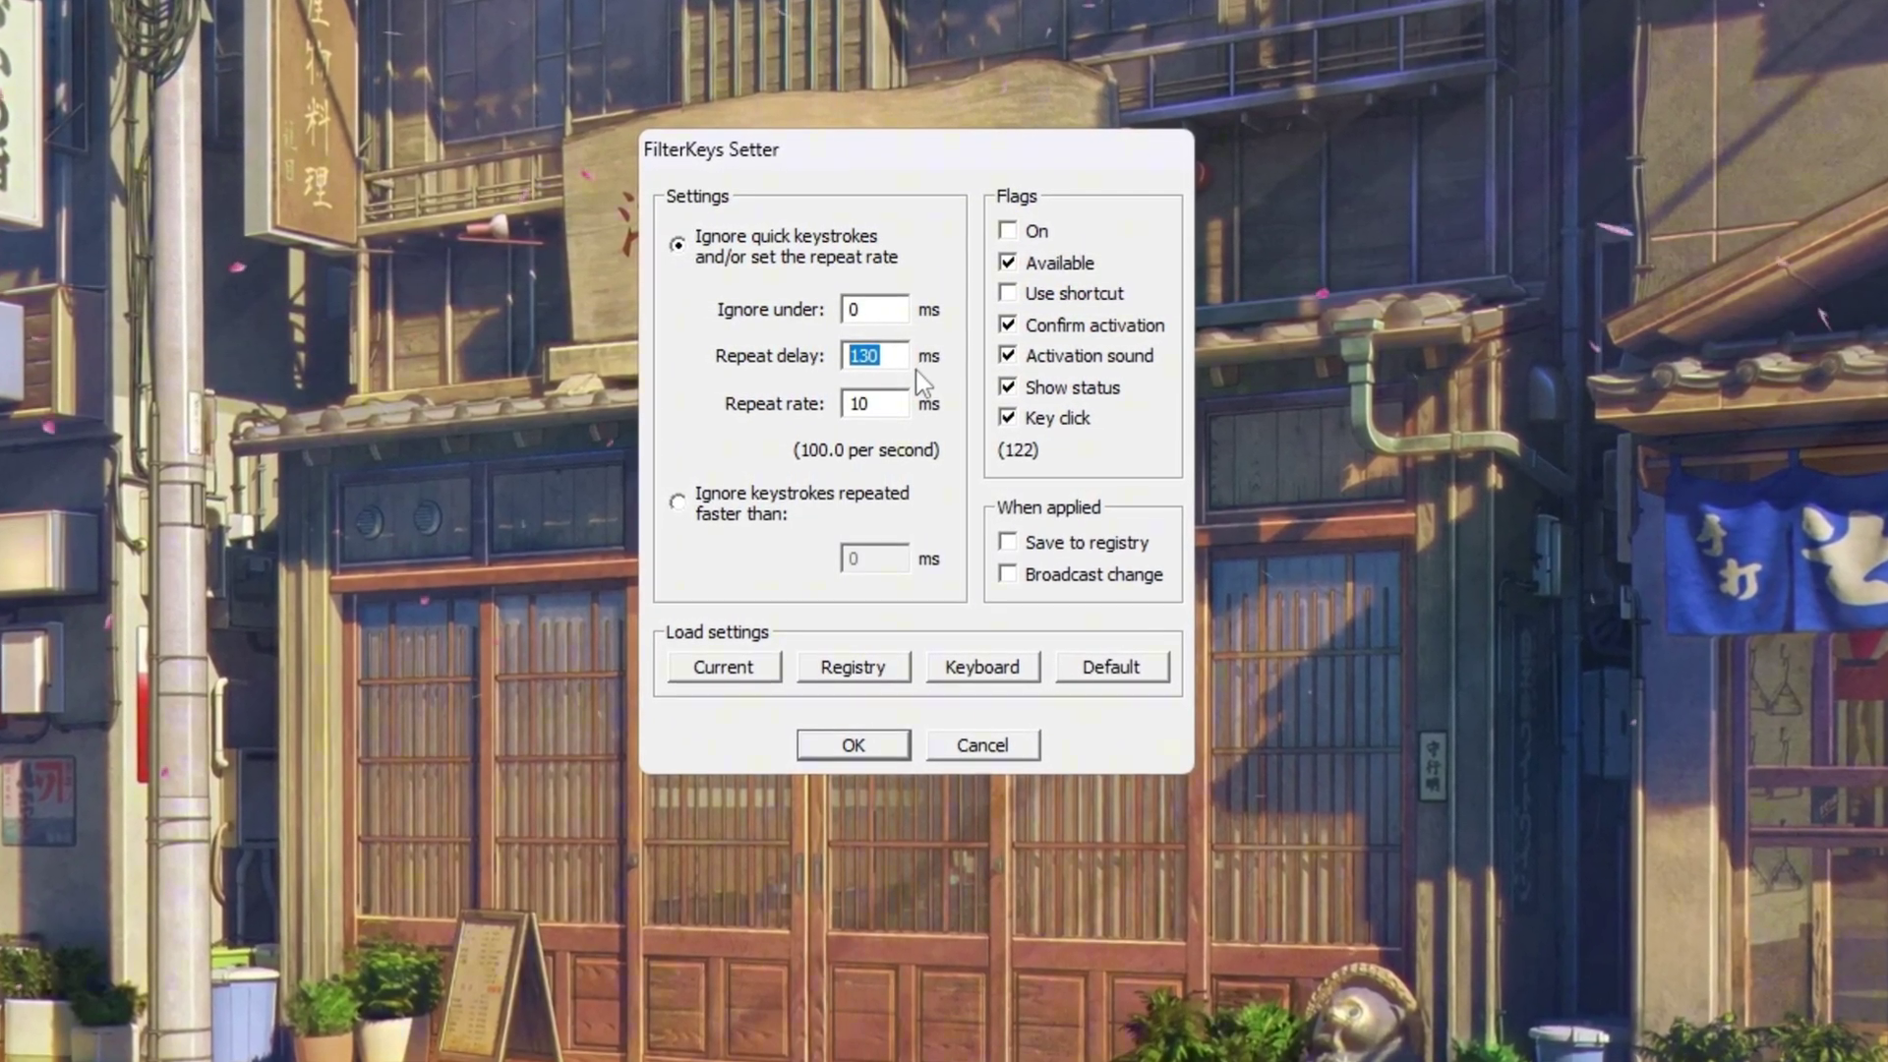
key(Tab)
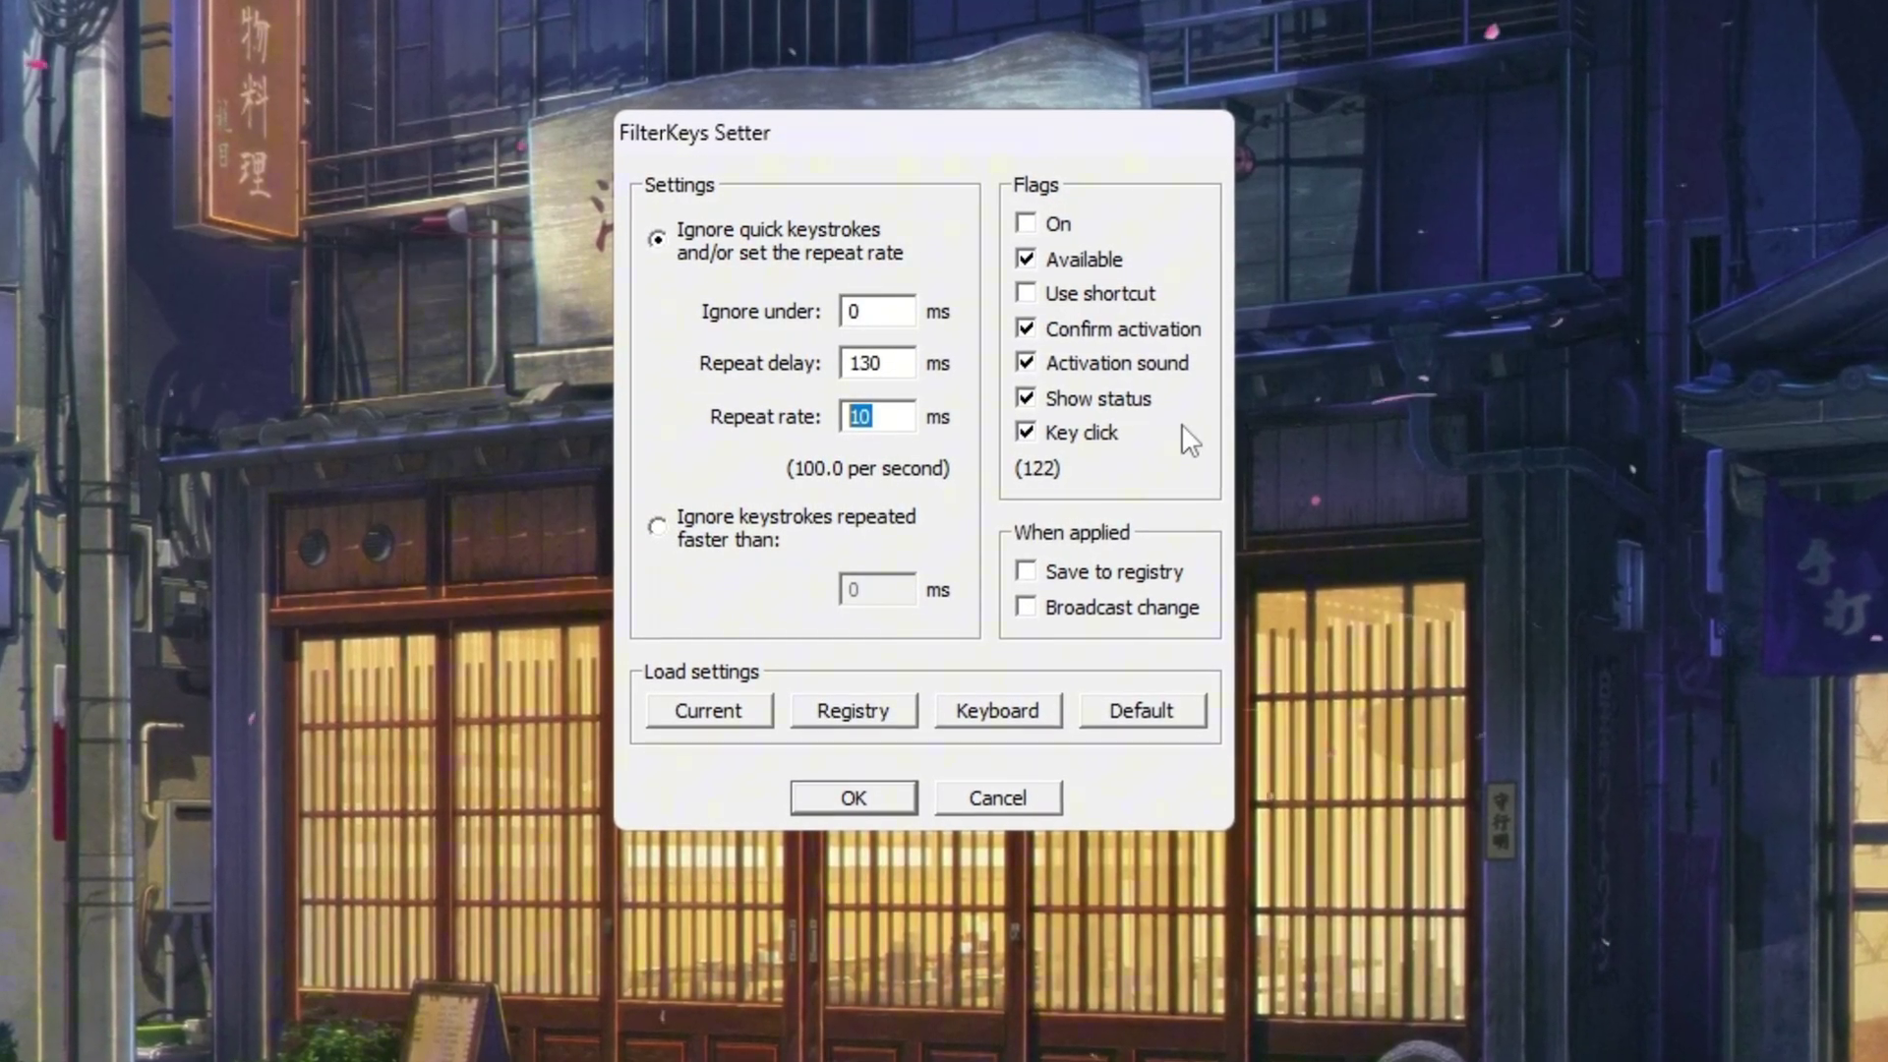
click(1025, 571)
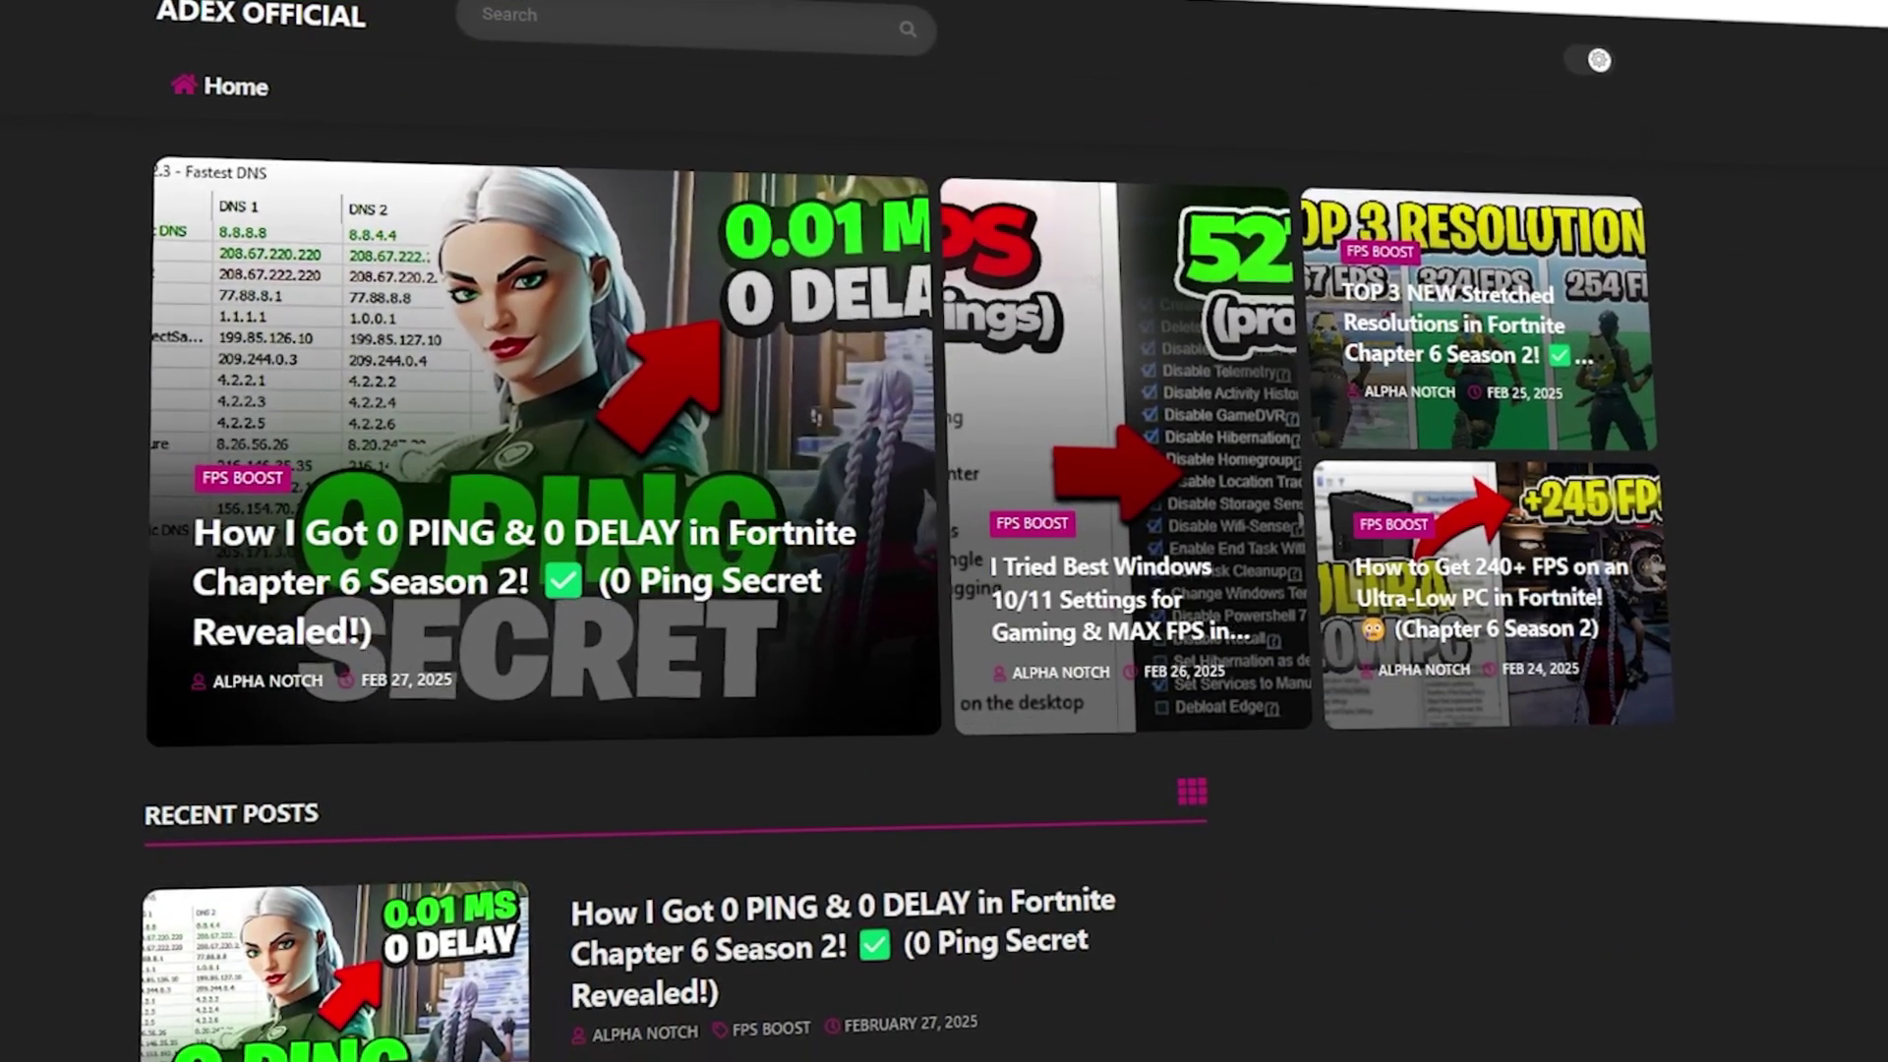
Scroll past the site's Recent Posts and open the 5-Ultimate Power Plan folder
scroll(944, 590, down, 6)
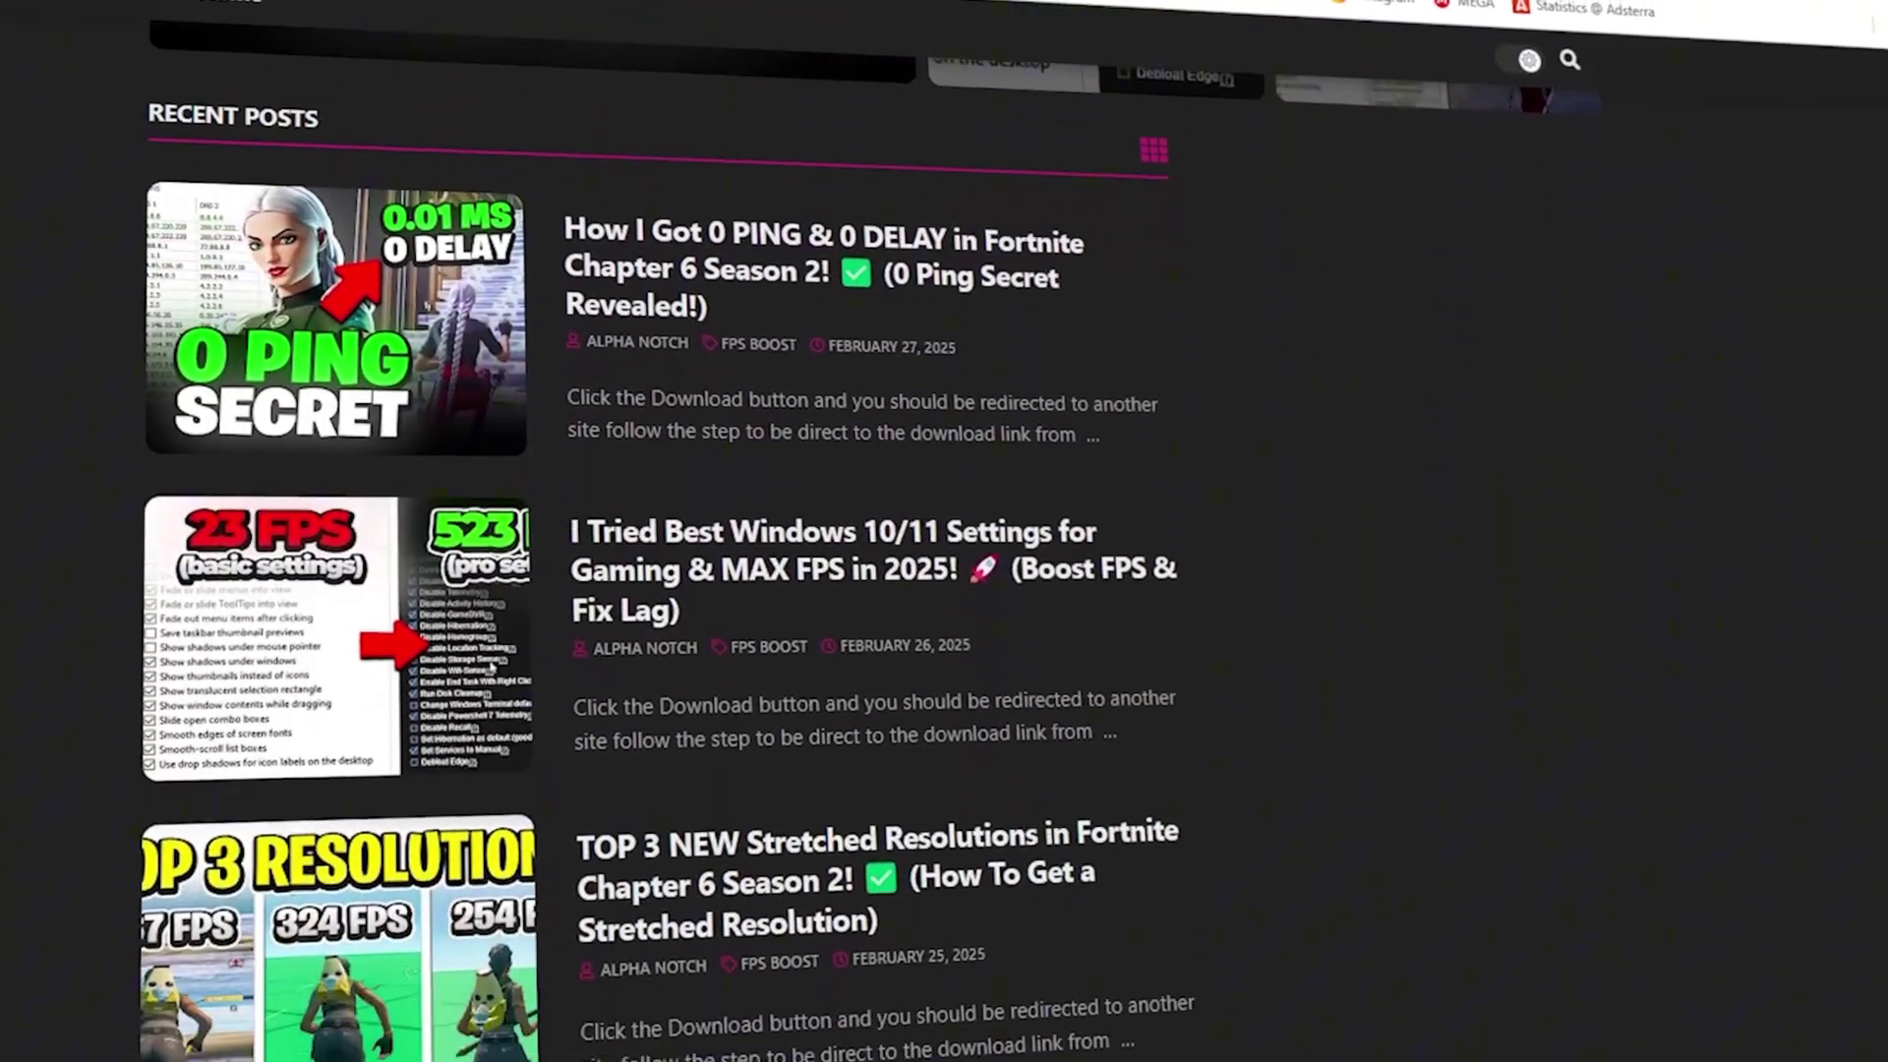
scroll(943, 590, down, 8)
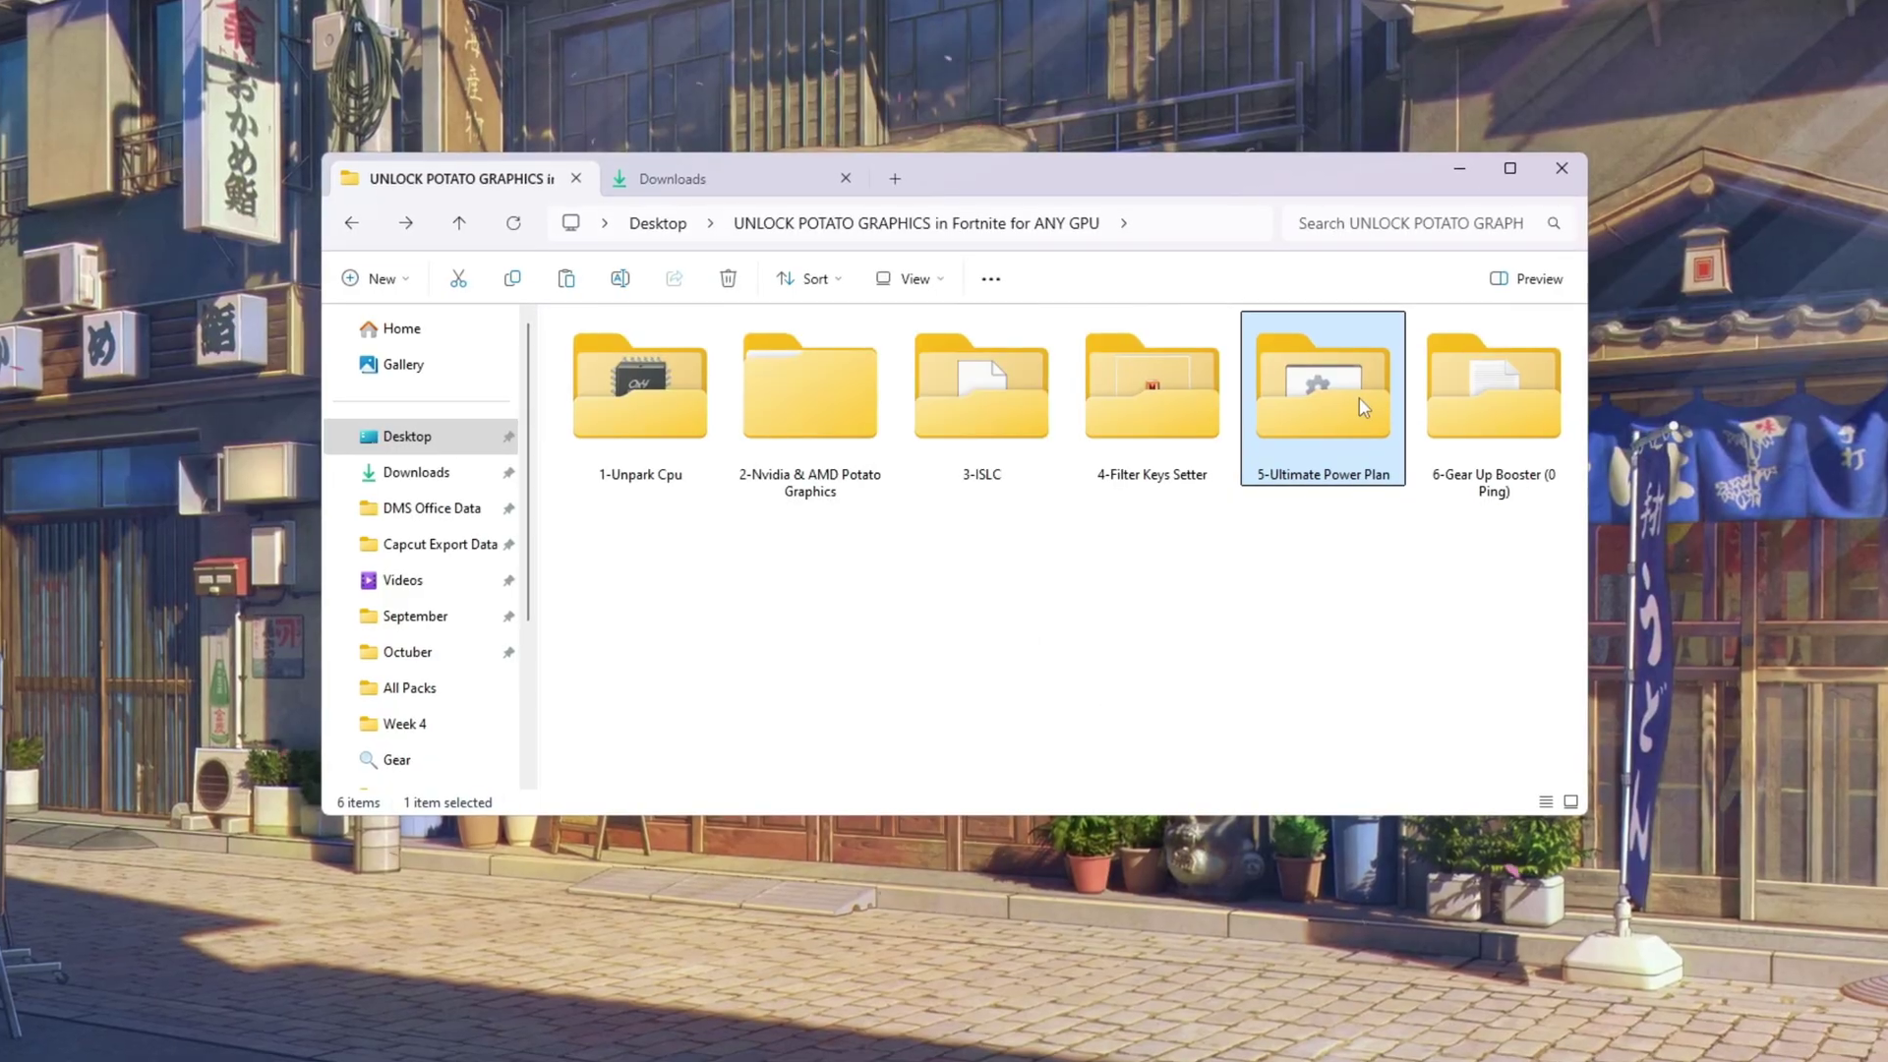
double_click(1362, 407)
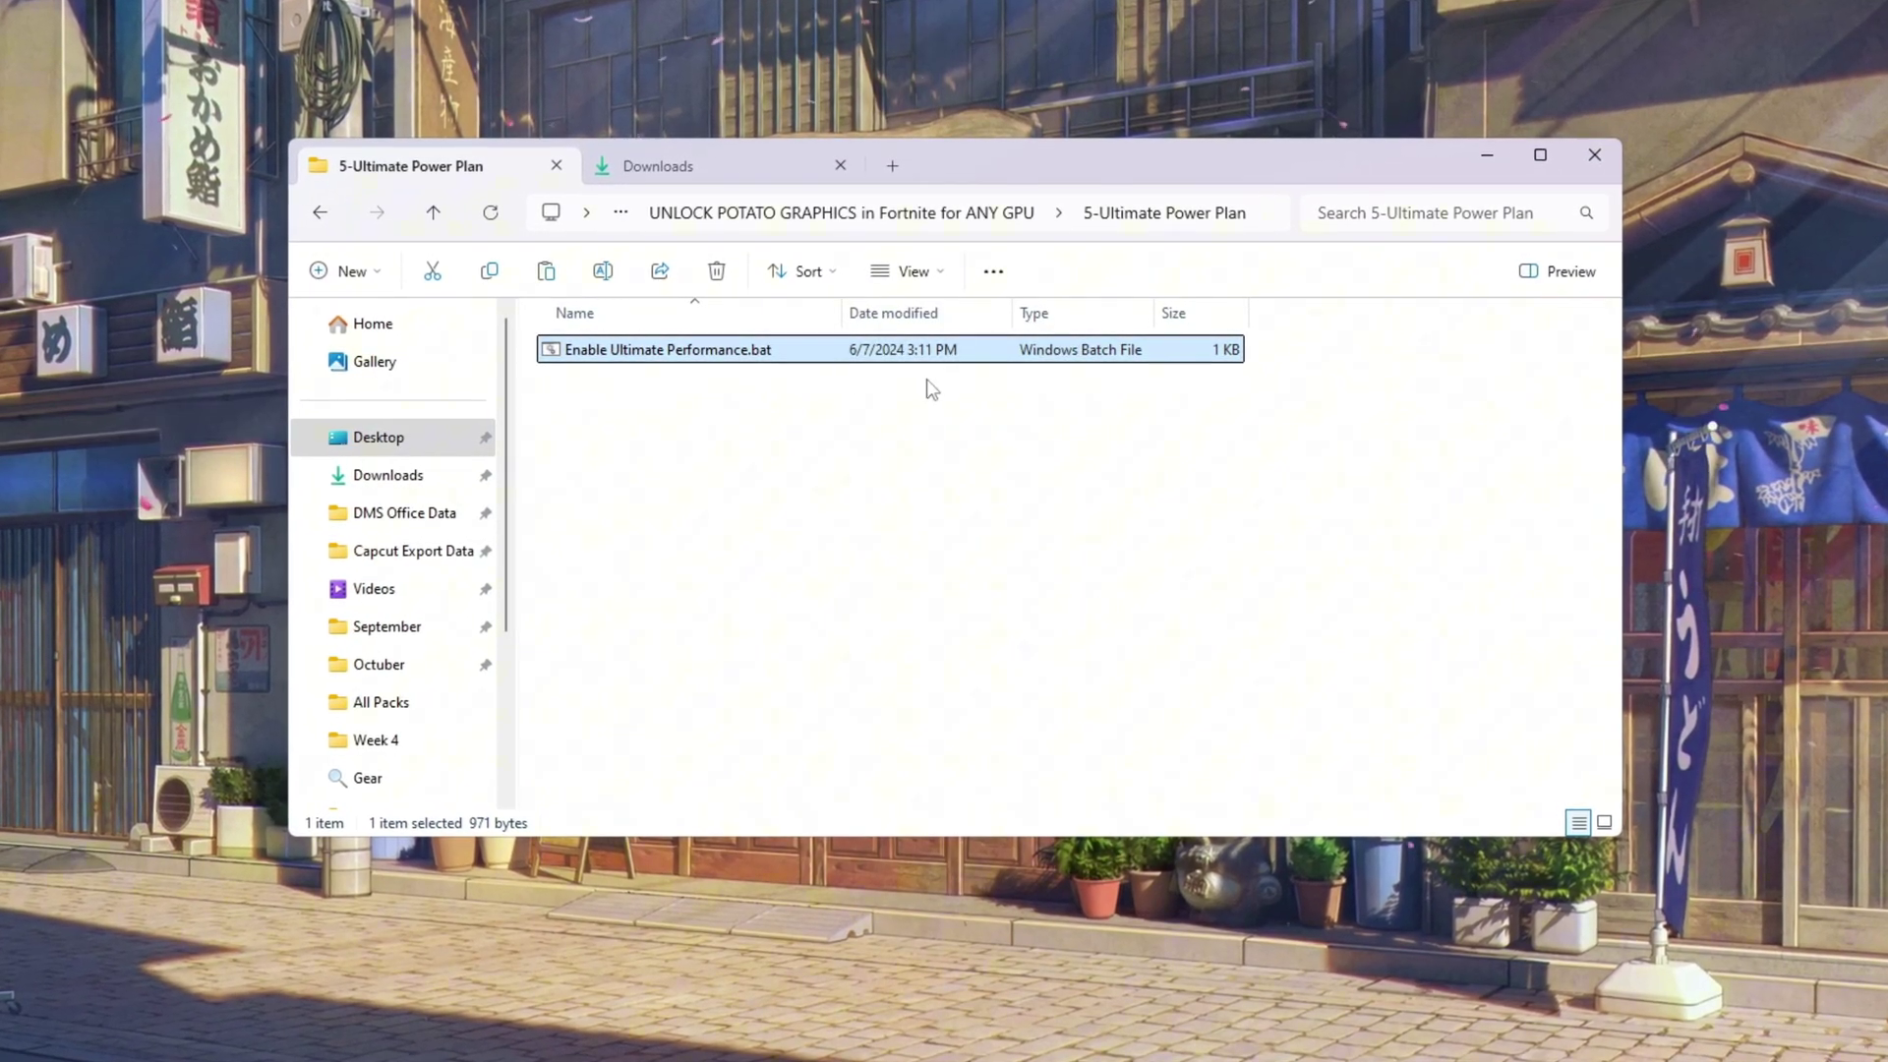
Open the Choose a power plan settings by searching 'choose' in Start
key(super)
key(super)
key(super)
text(choose)
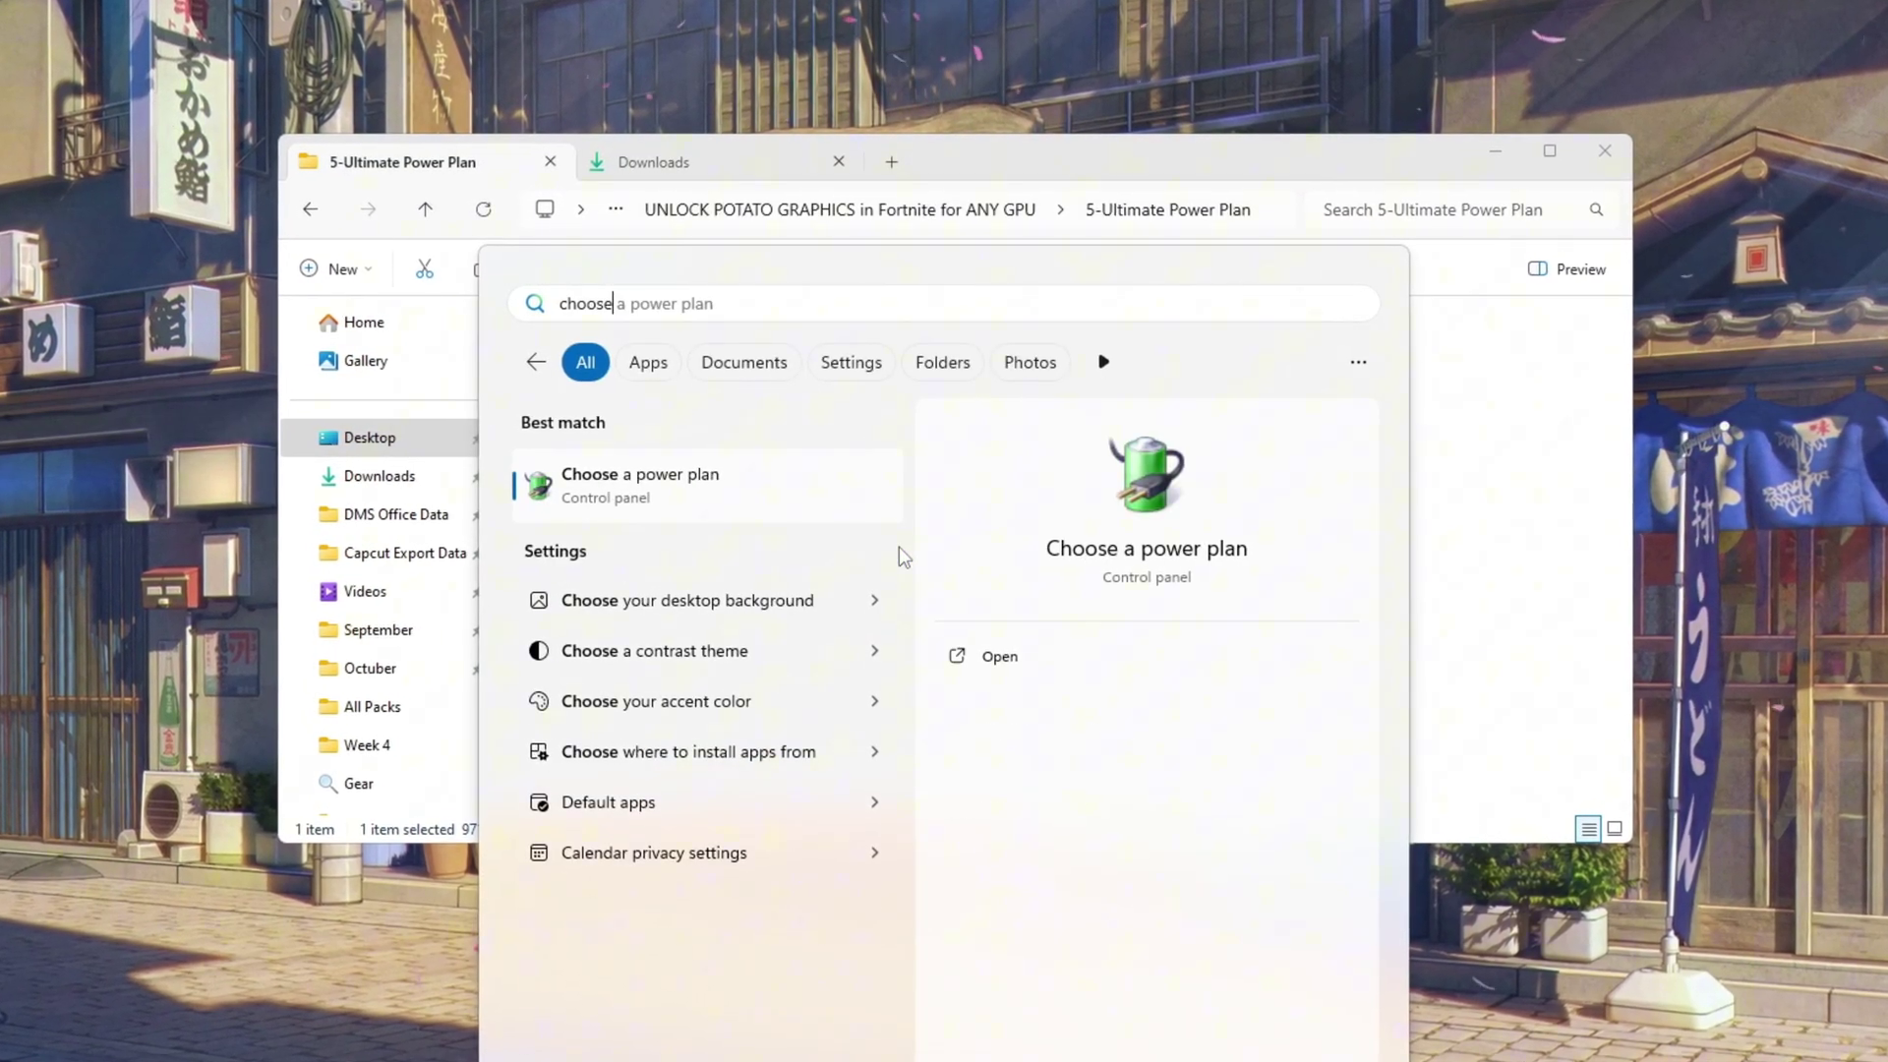
key(Return)
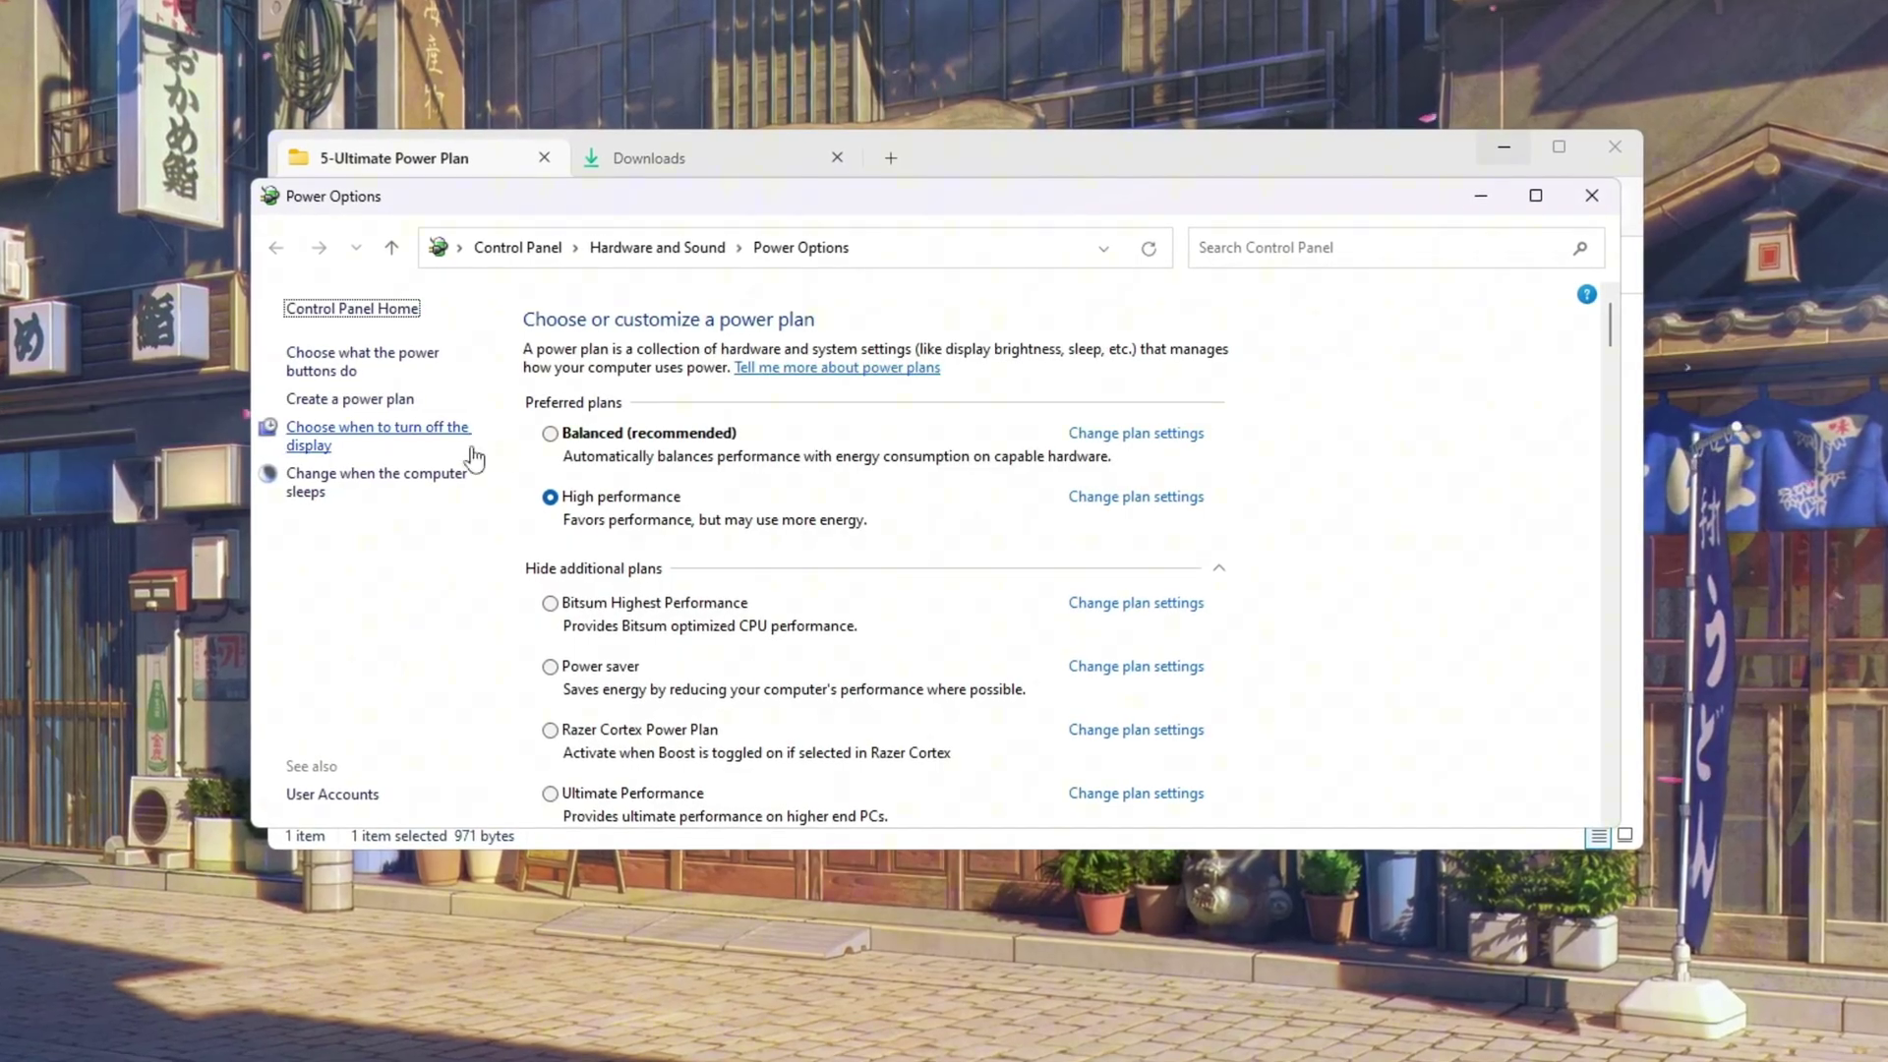
Make Ultimate Performance the active power plan and close Power Options
click(624, 436)
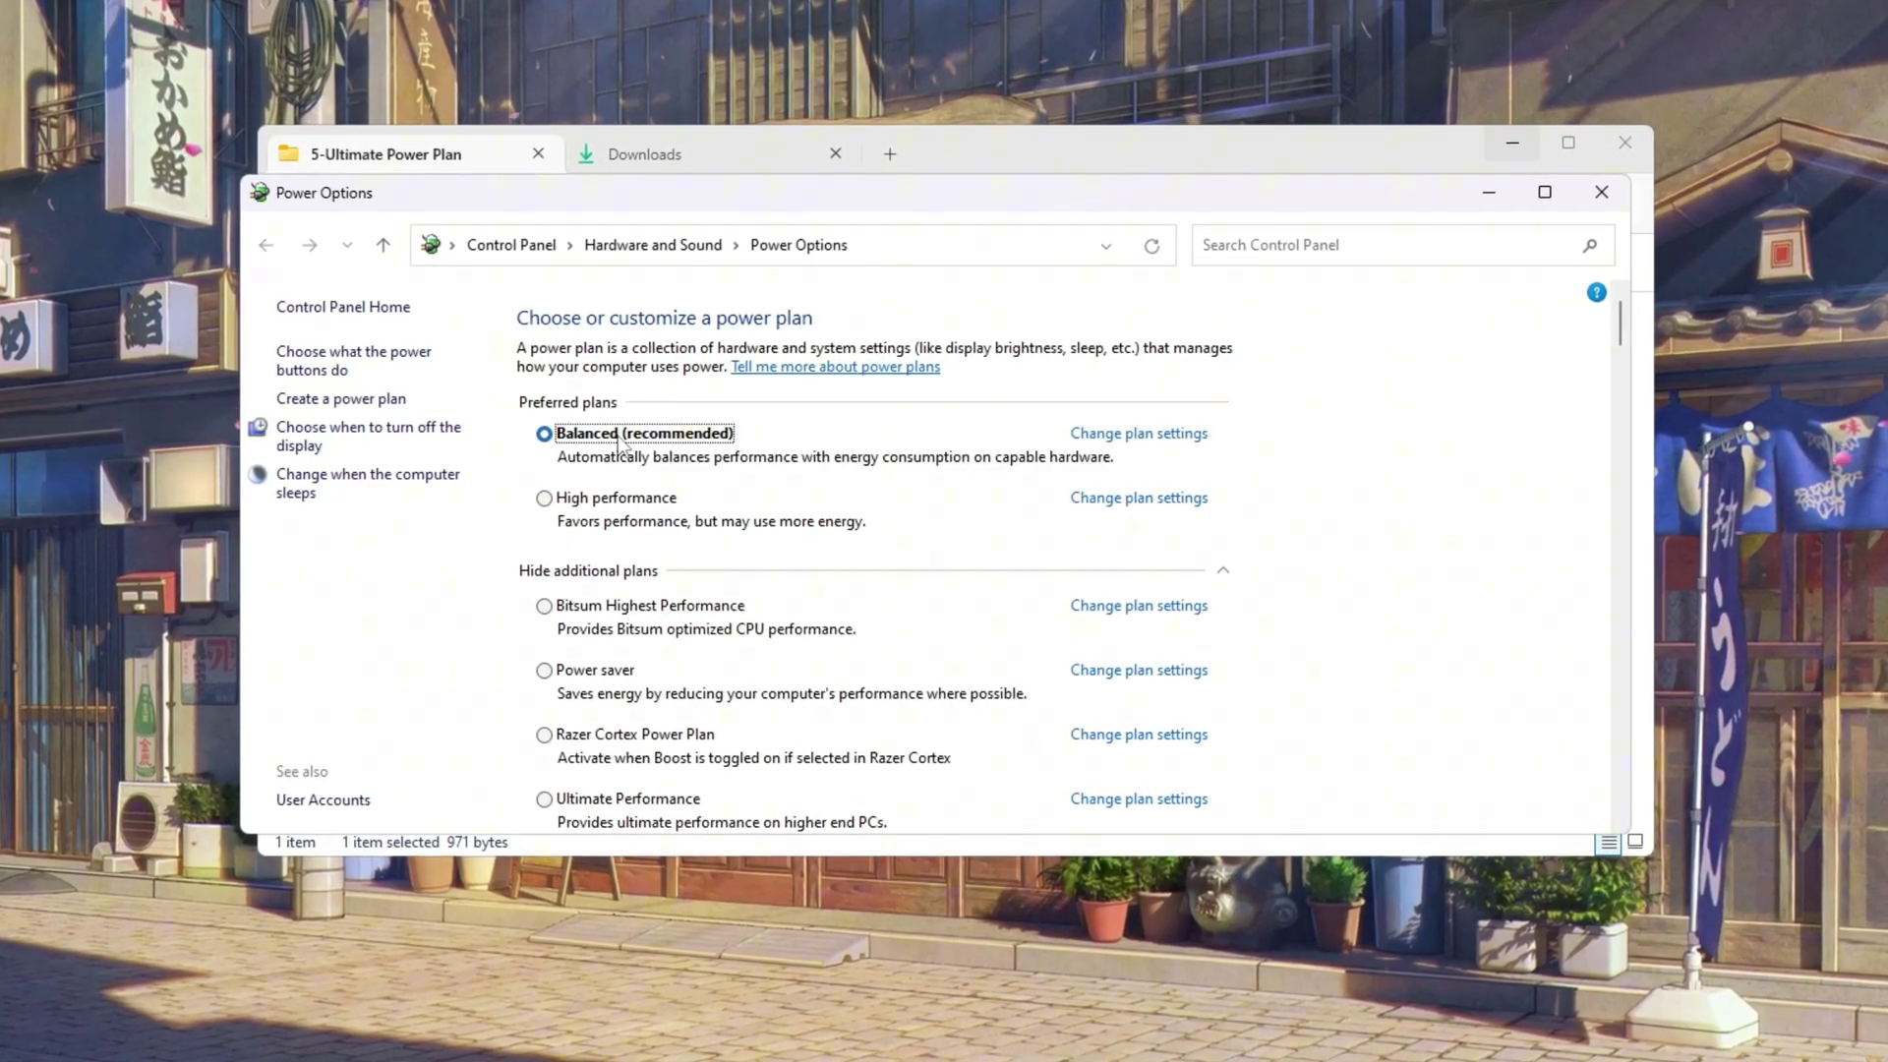
click(637, 501)
scroll(641, 551, down, 2)
scroll(634, 693, down, 2)
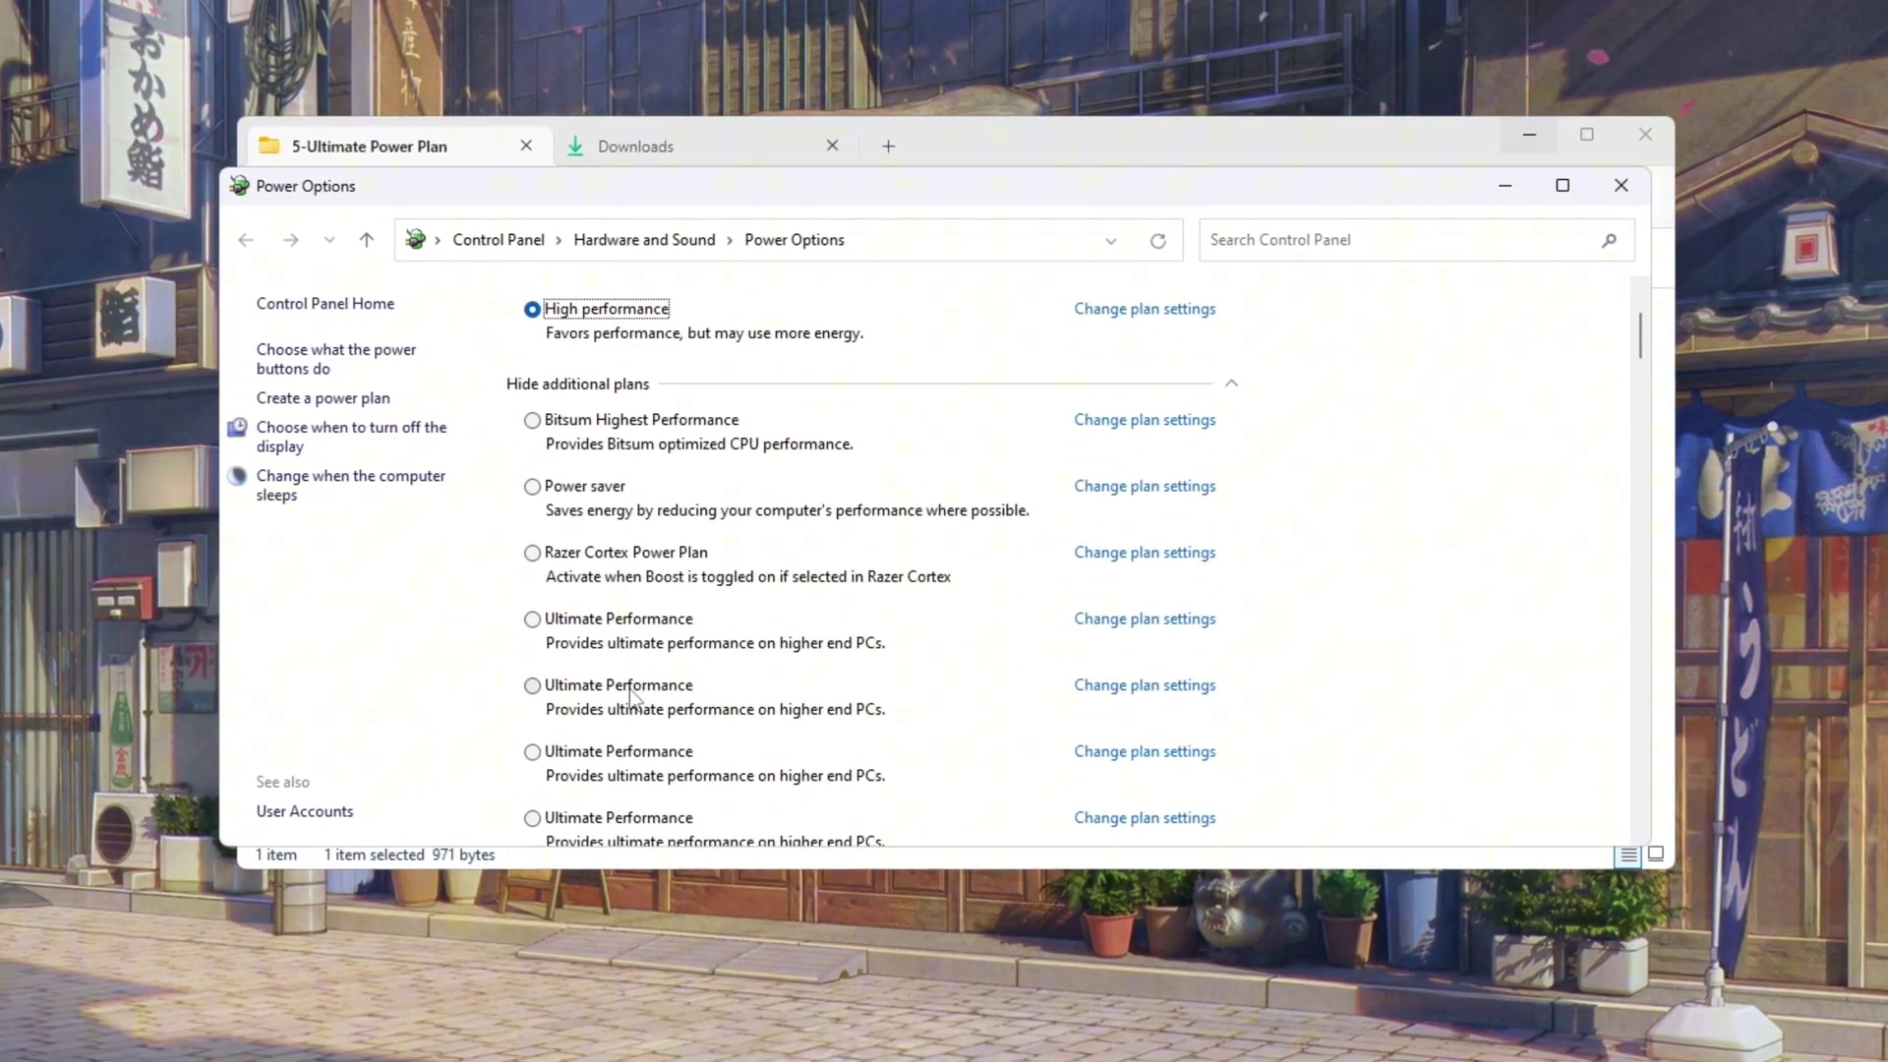
click(619, 685)
click(1622, 184)
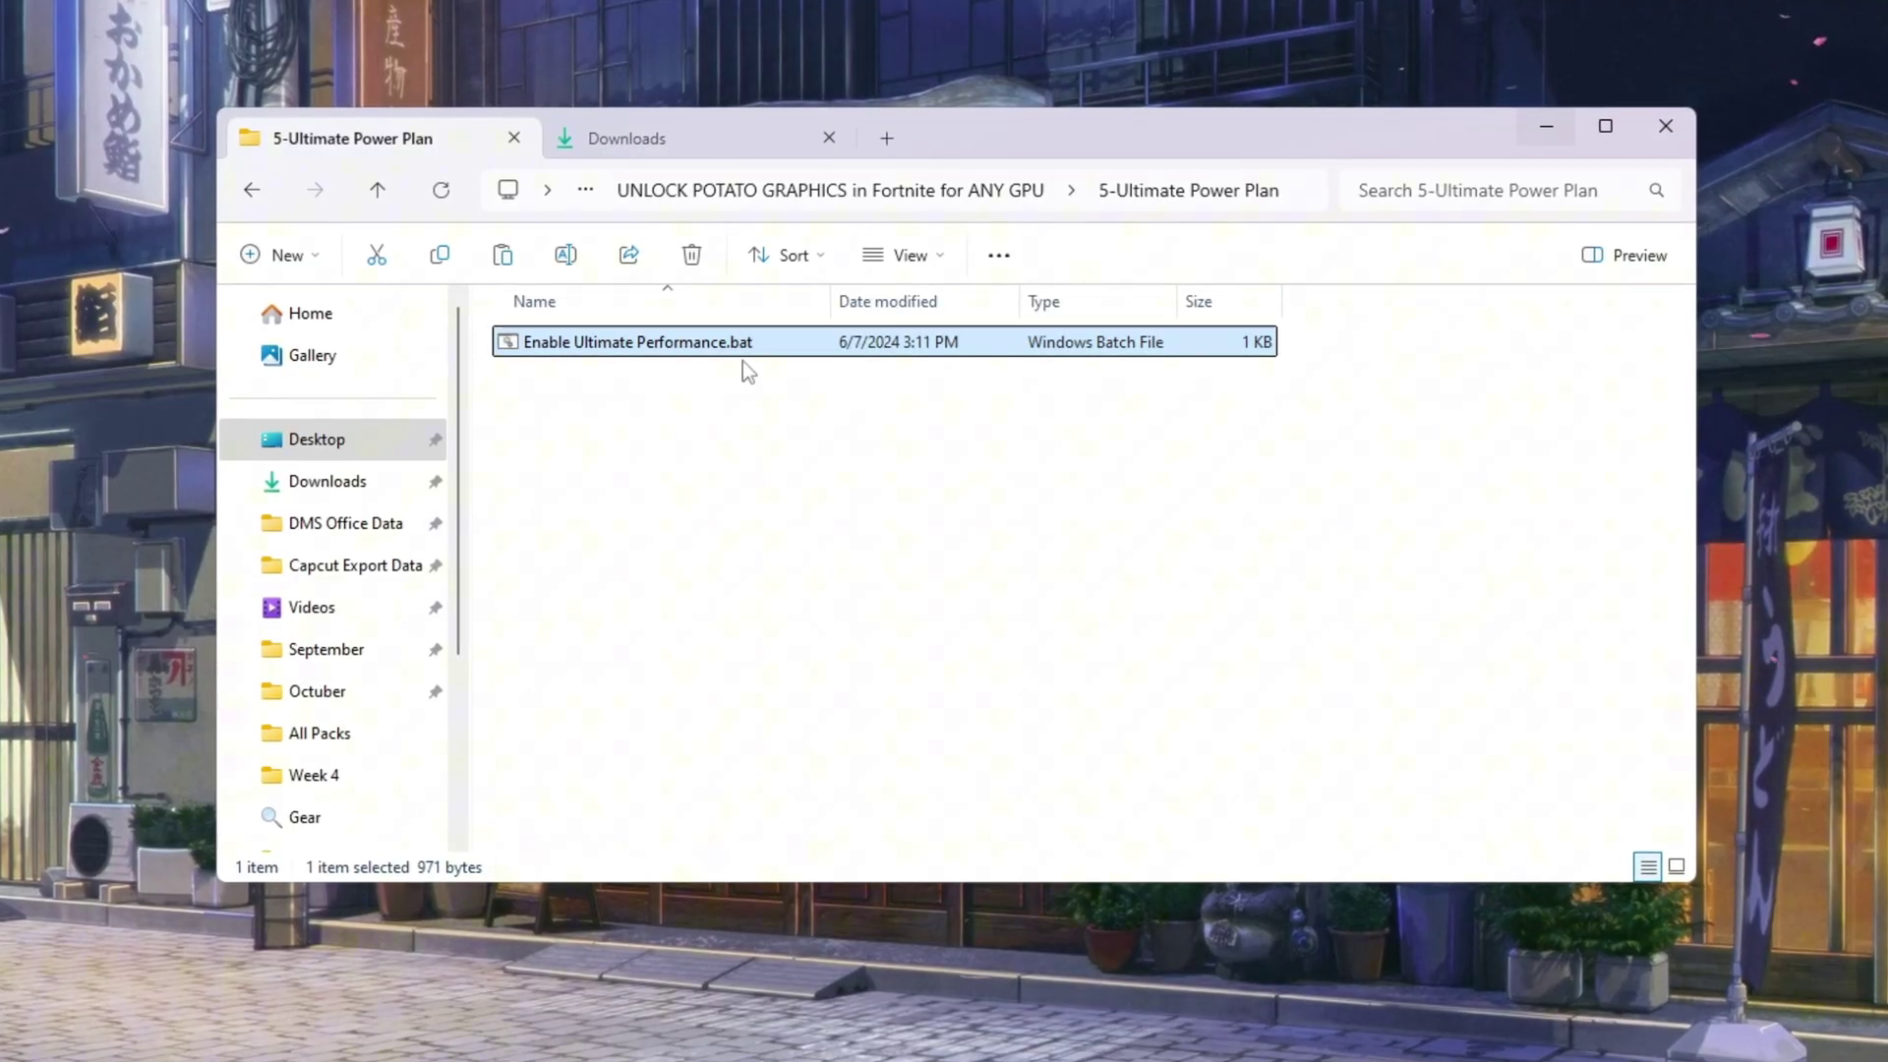
Run Enable Ultimate Performance.bat, then reopen 'choose a power plan' to confirm it is active
double_click(593, 344)
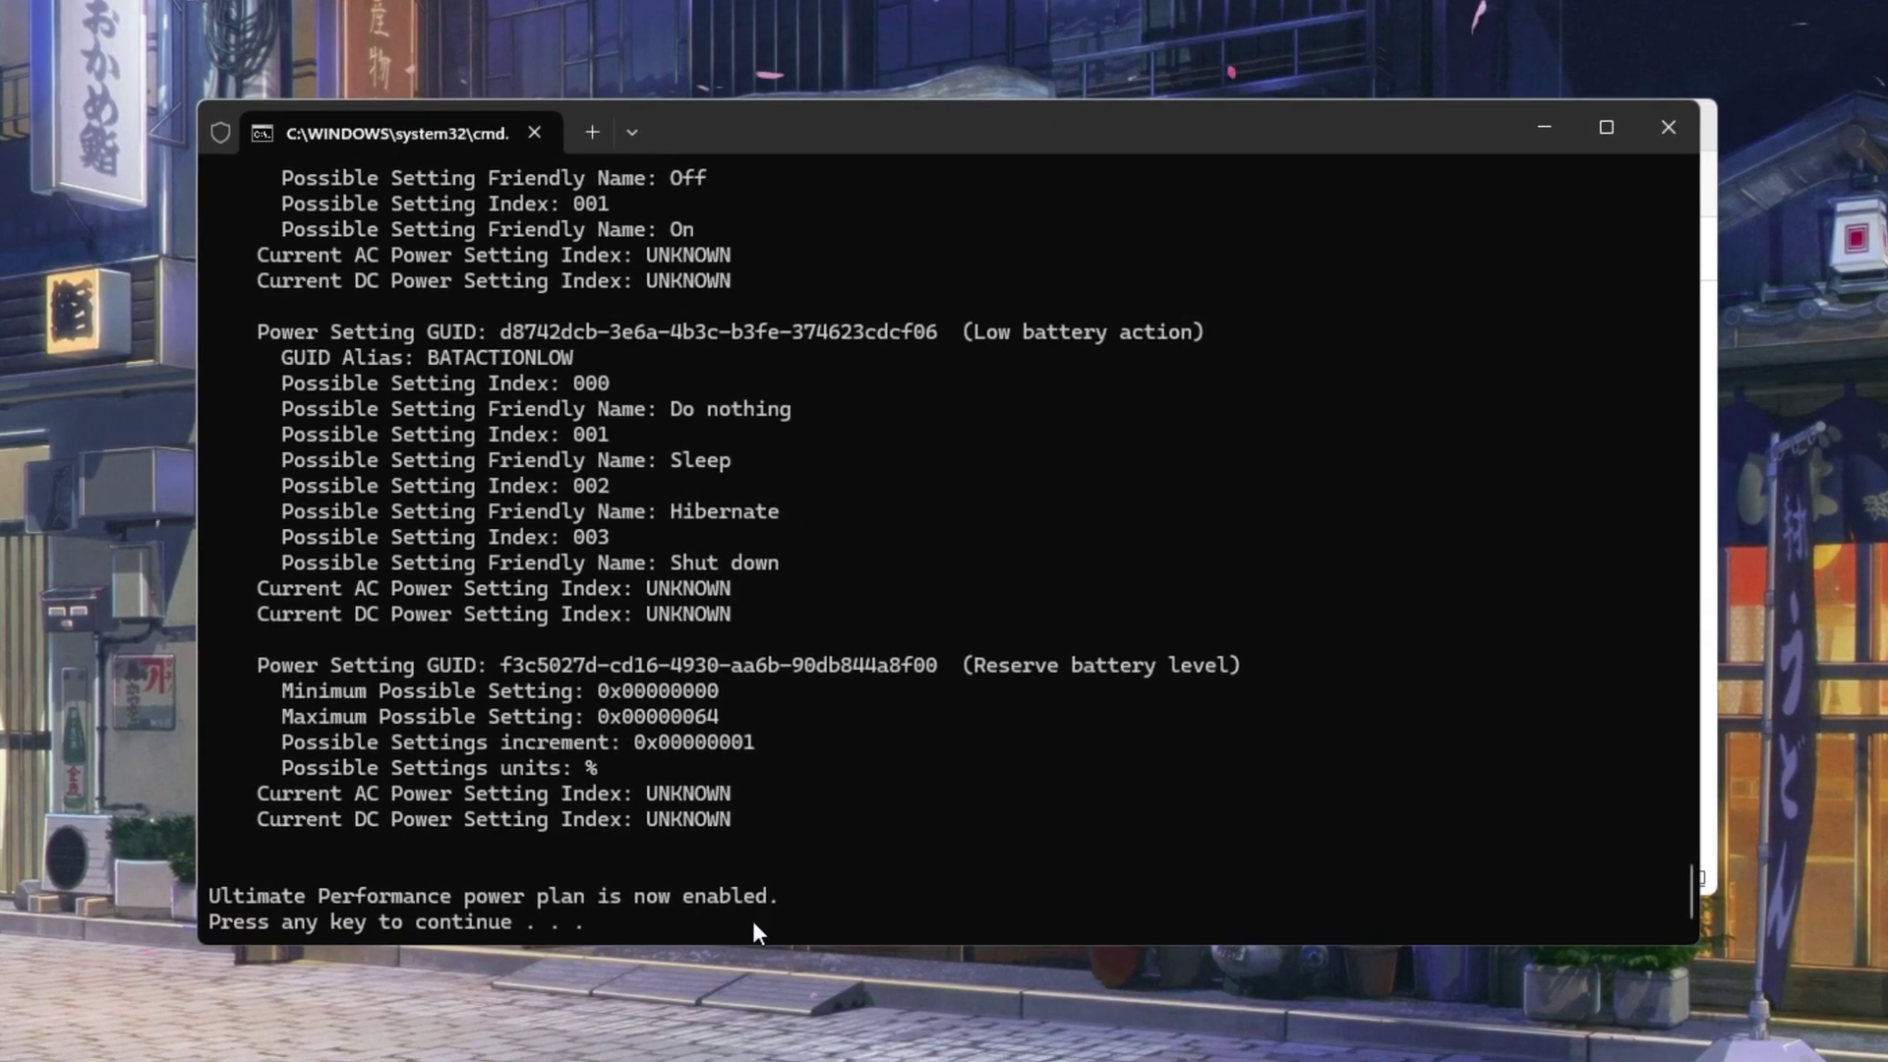
click(1689, 140)
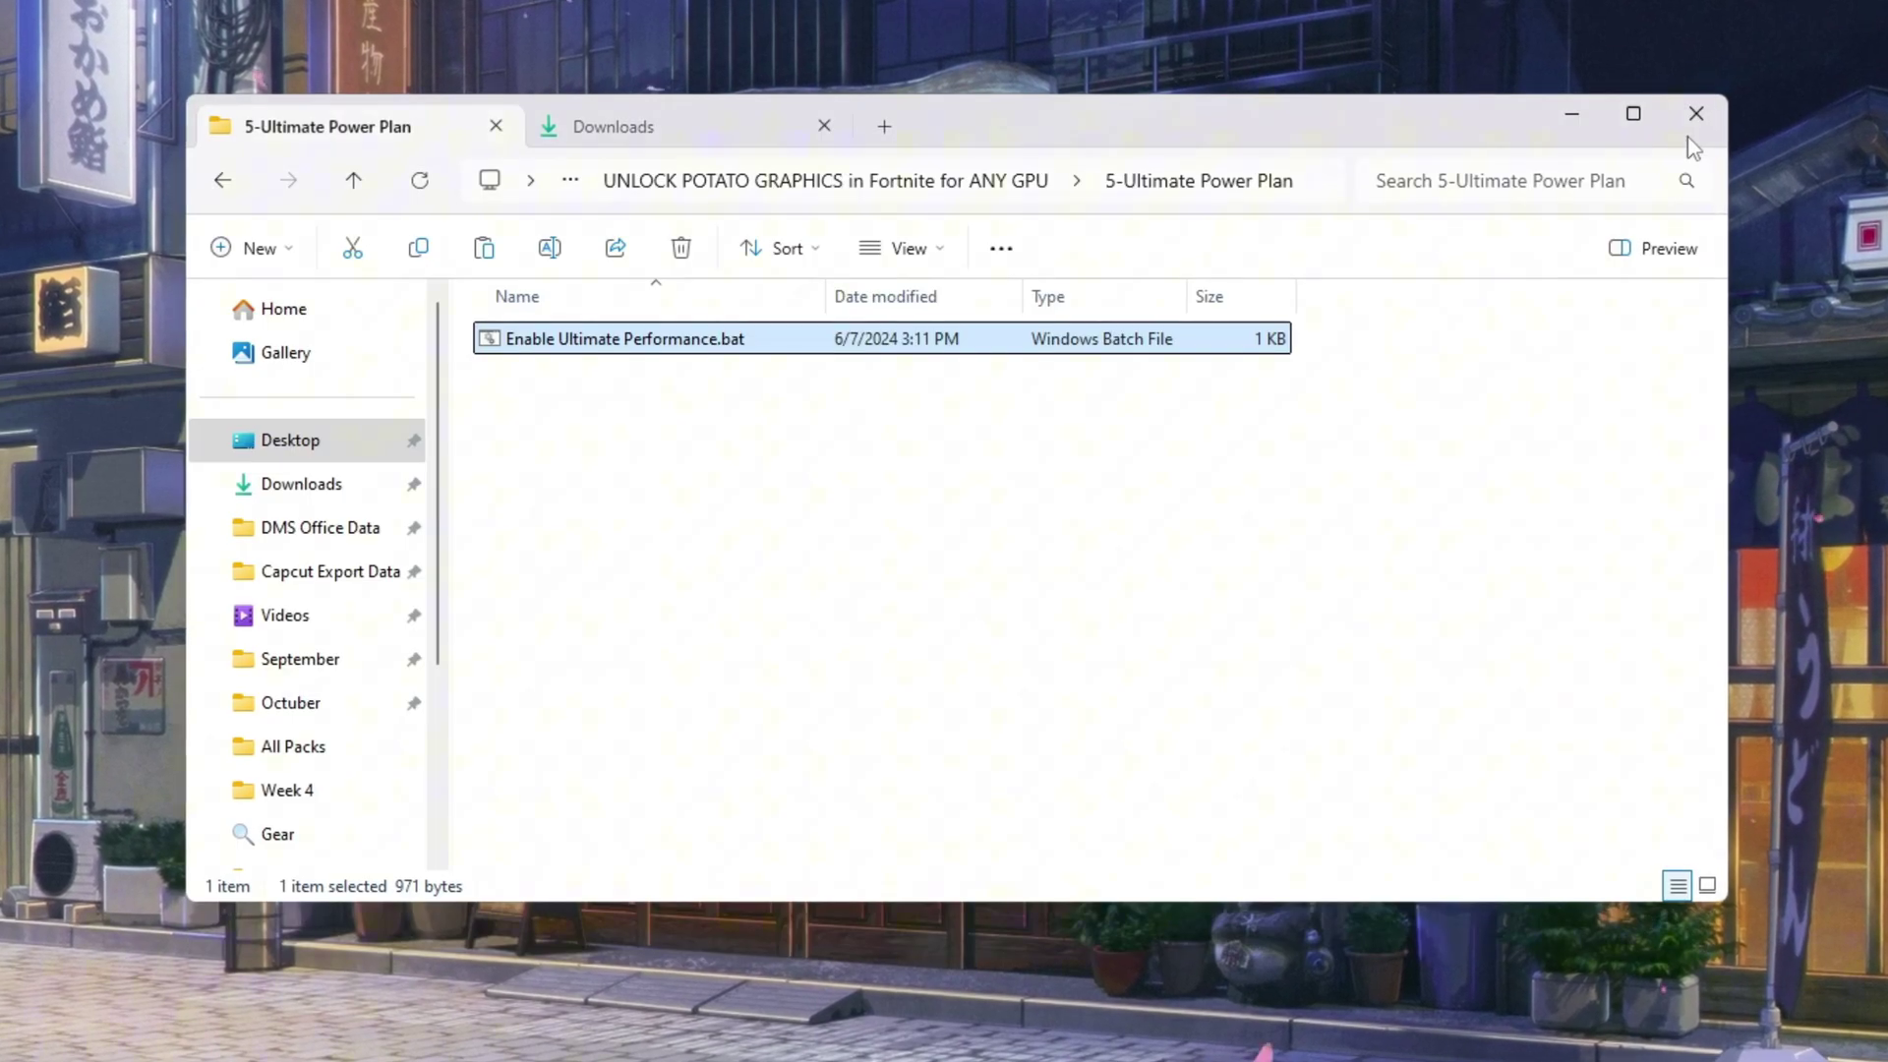
key(super)
text(choose a power plan)
key(Return)
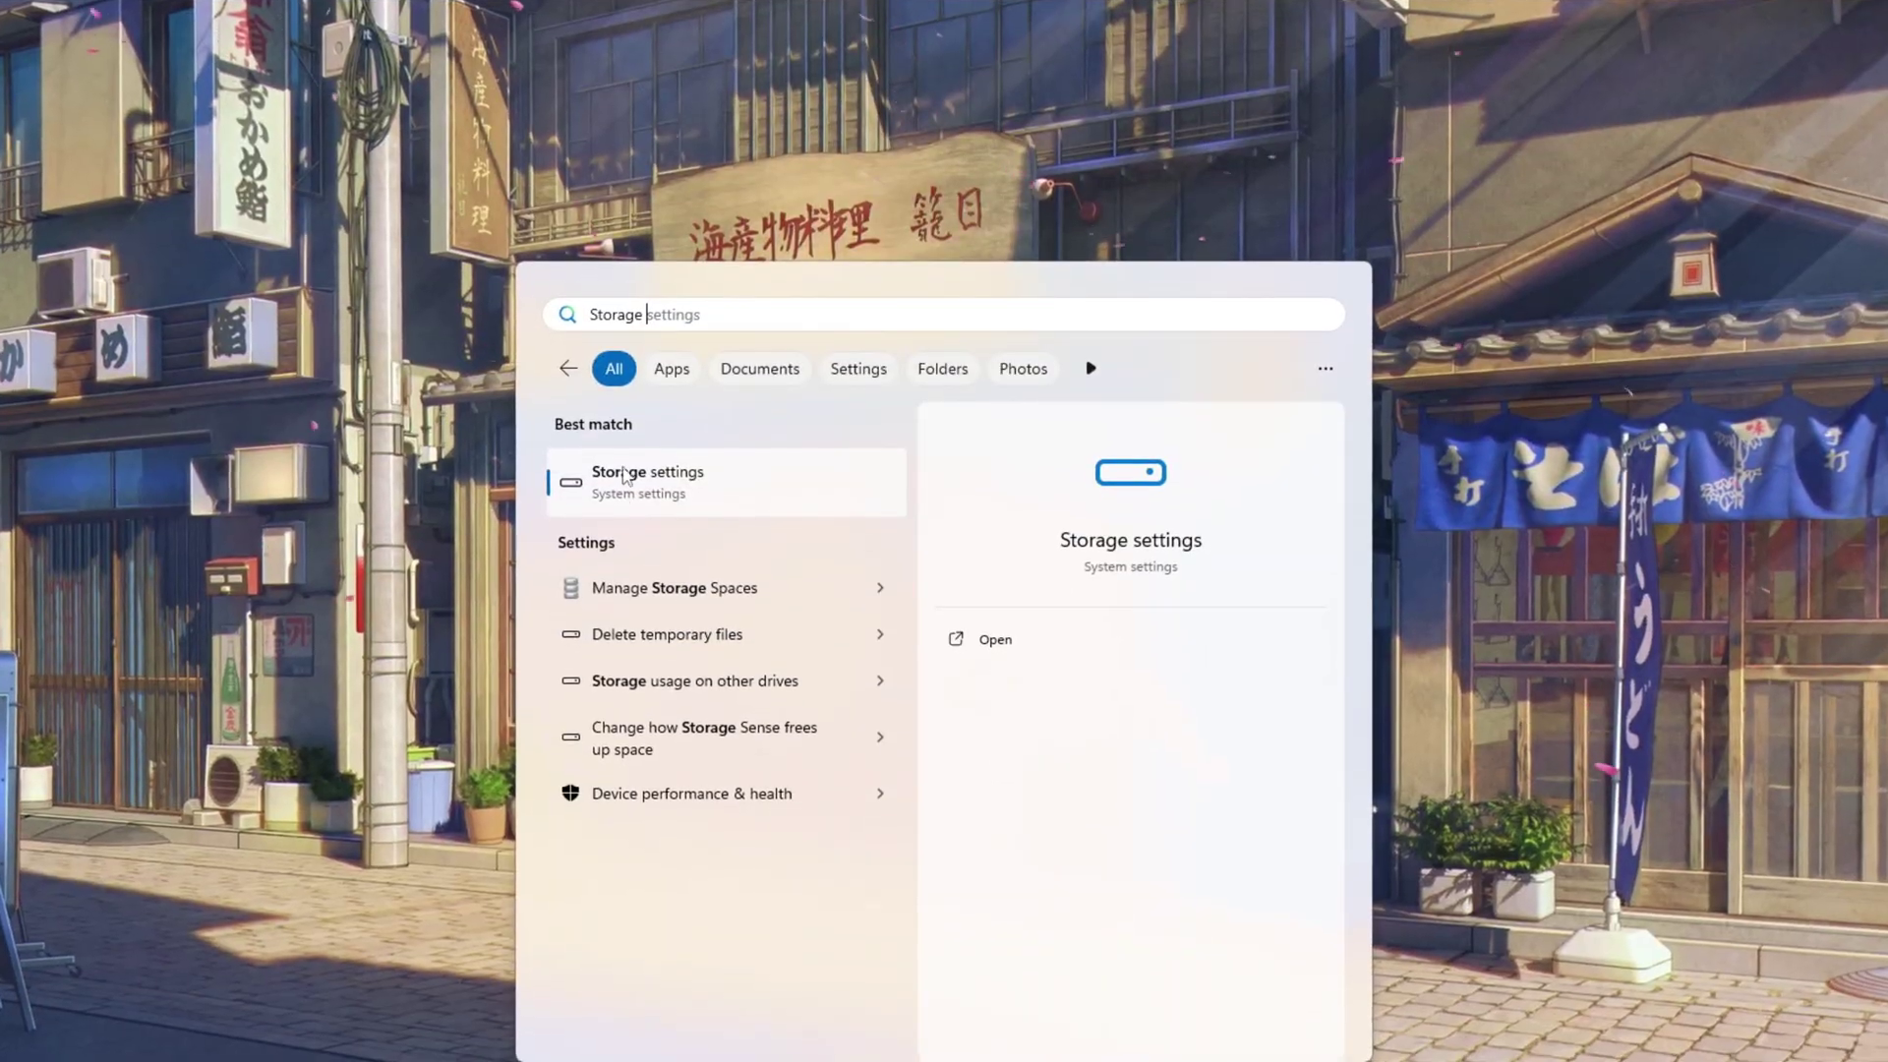
Open Storage settings and go to the Storage Sense page
click(830, 489)
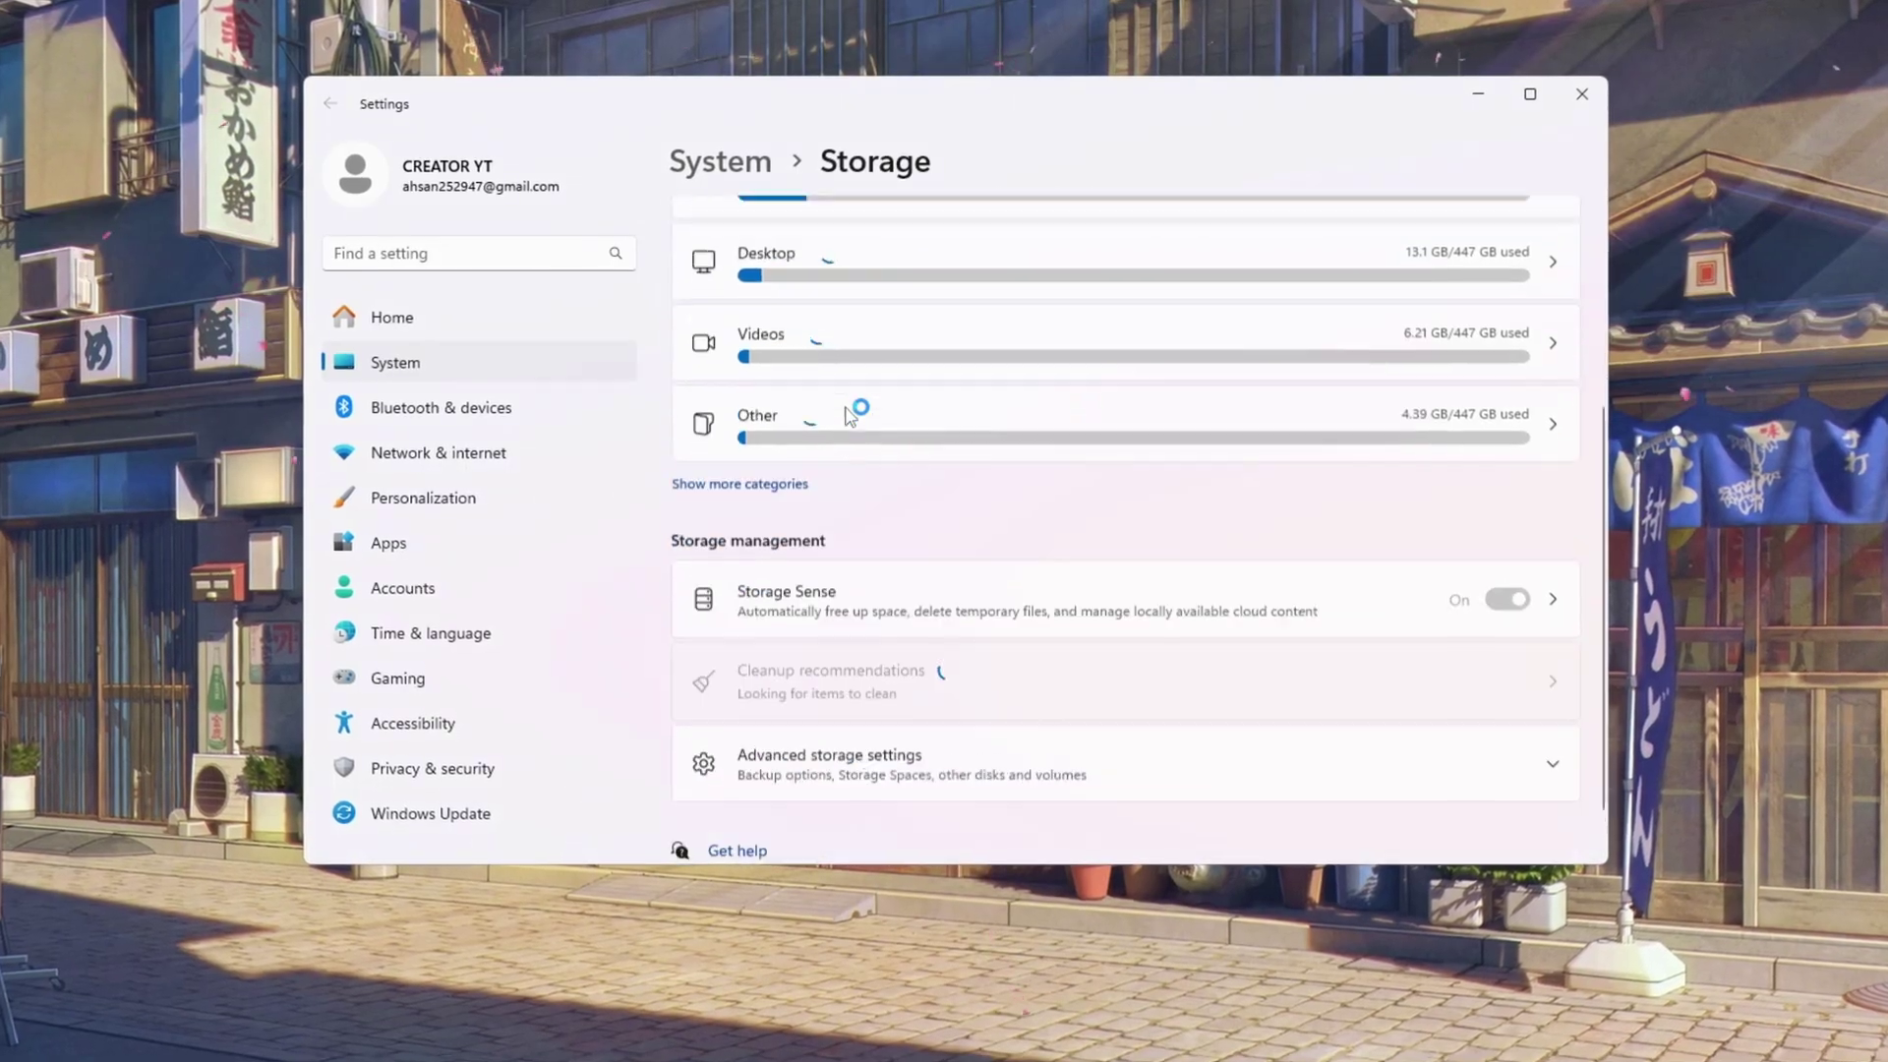
scroll(888, 527, down, 2)
click(889, 535)
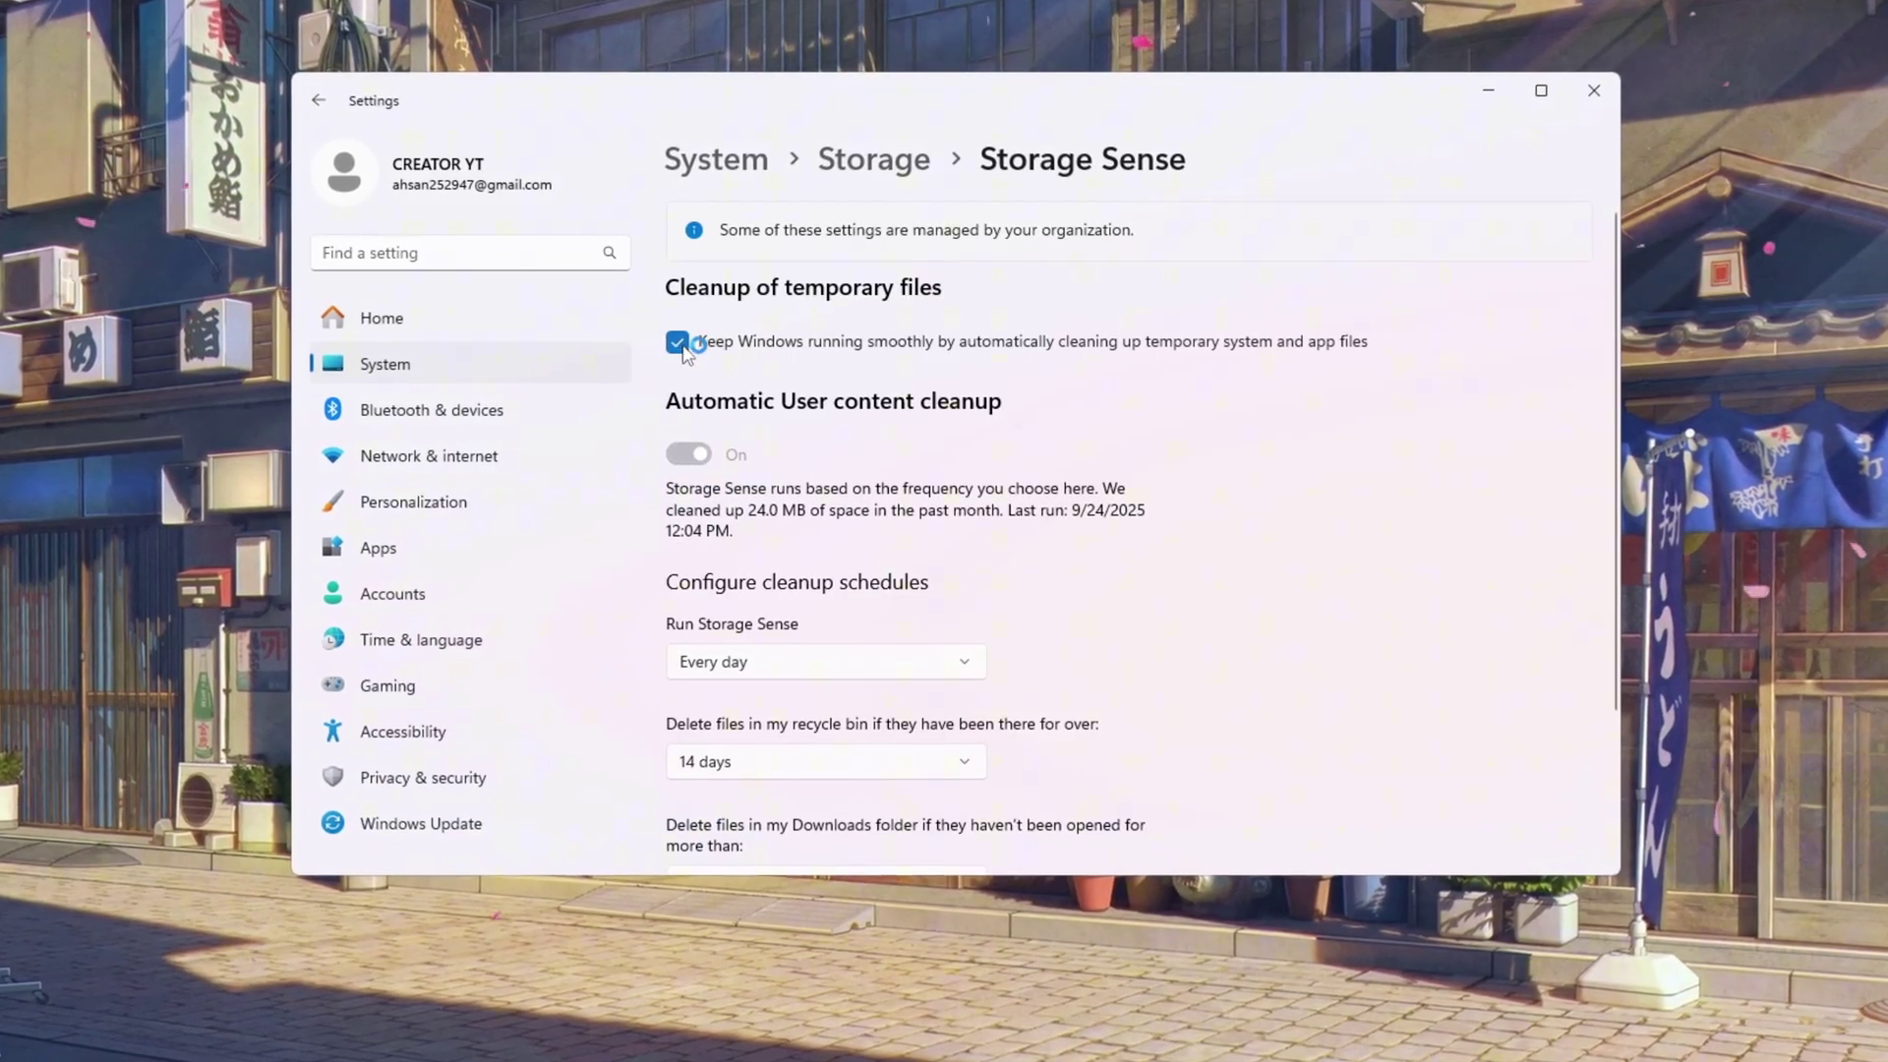
scroll(772, 472, down, 3)
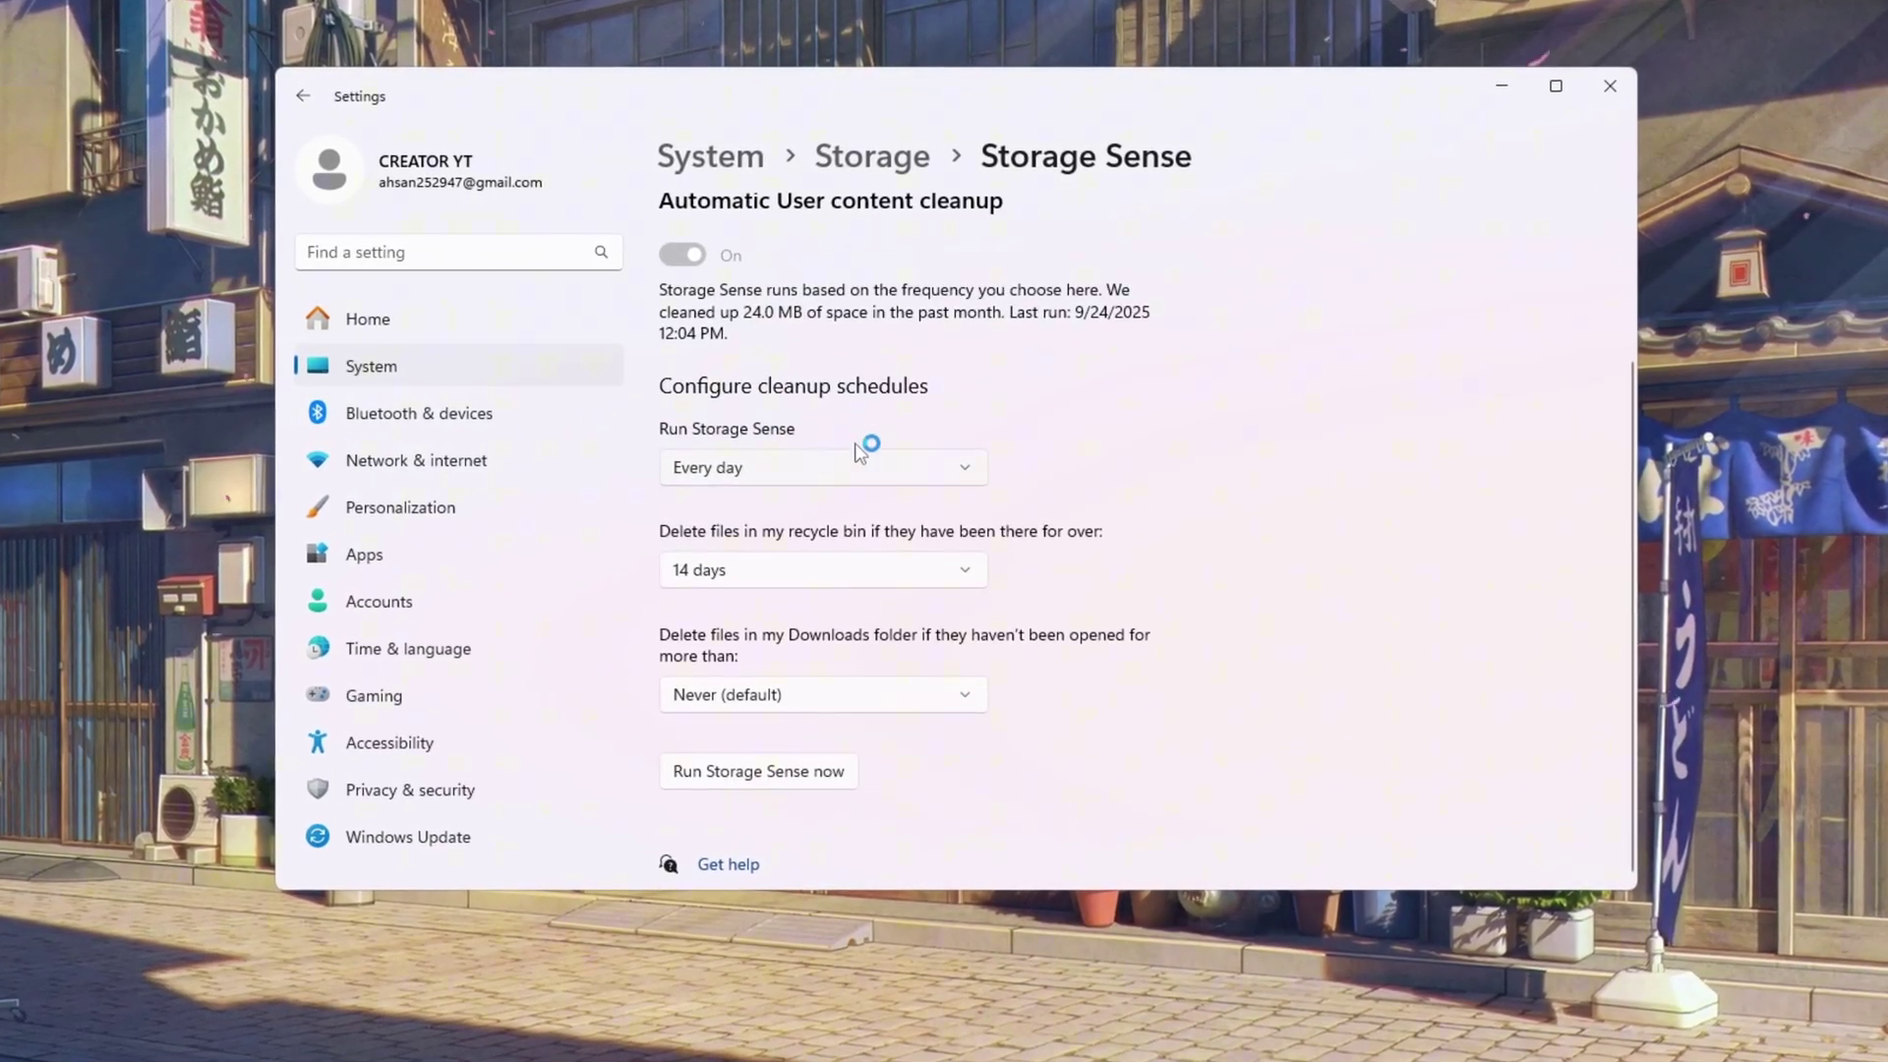
Keep Storage Sense running every day with 14-day recycle bin cleanup, then run it now
click(781, 469)
click(782, 470)
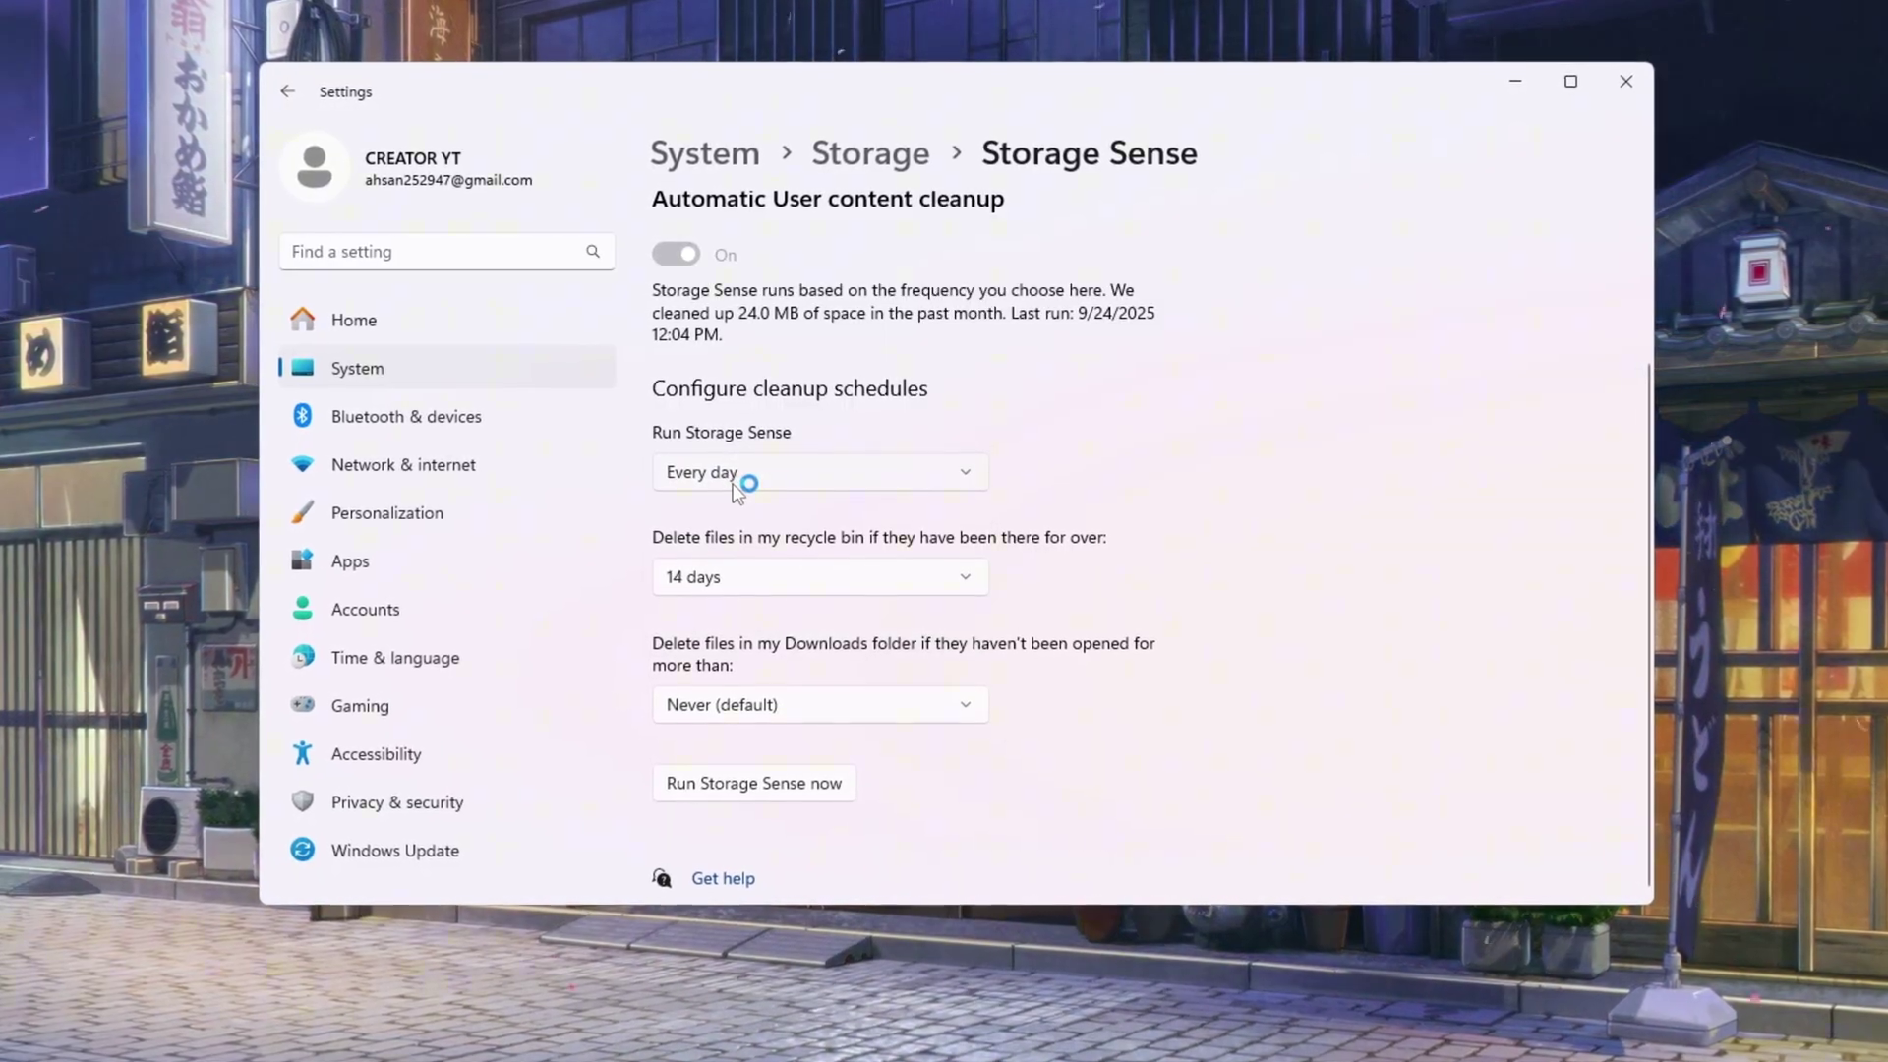
click(771, 588)
click(769, 593)
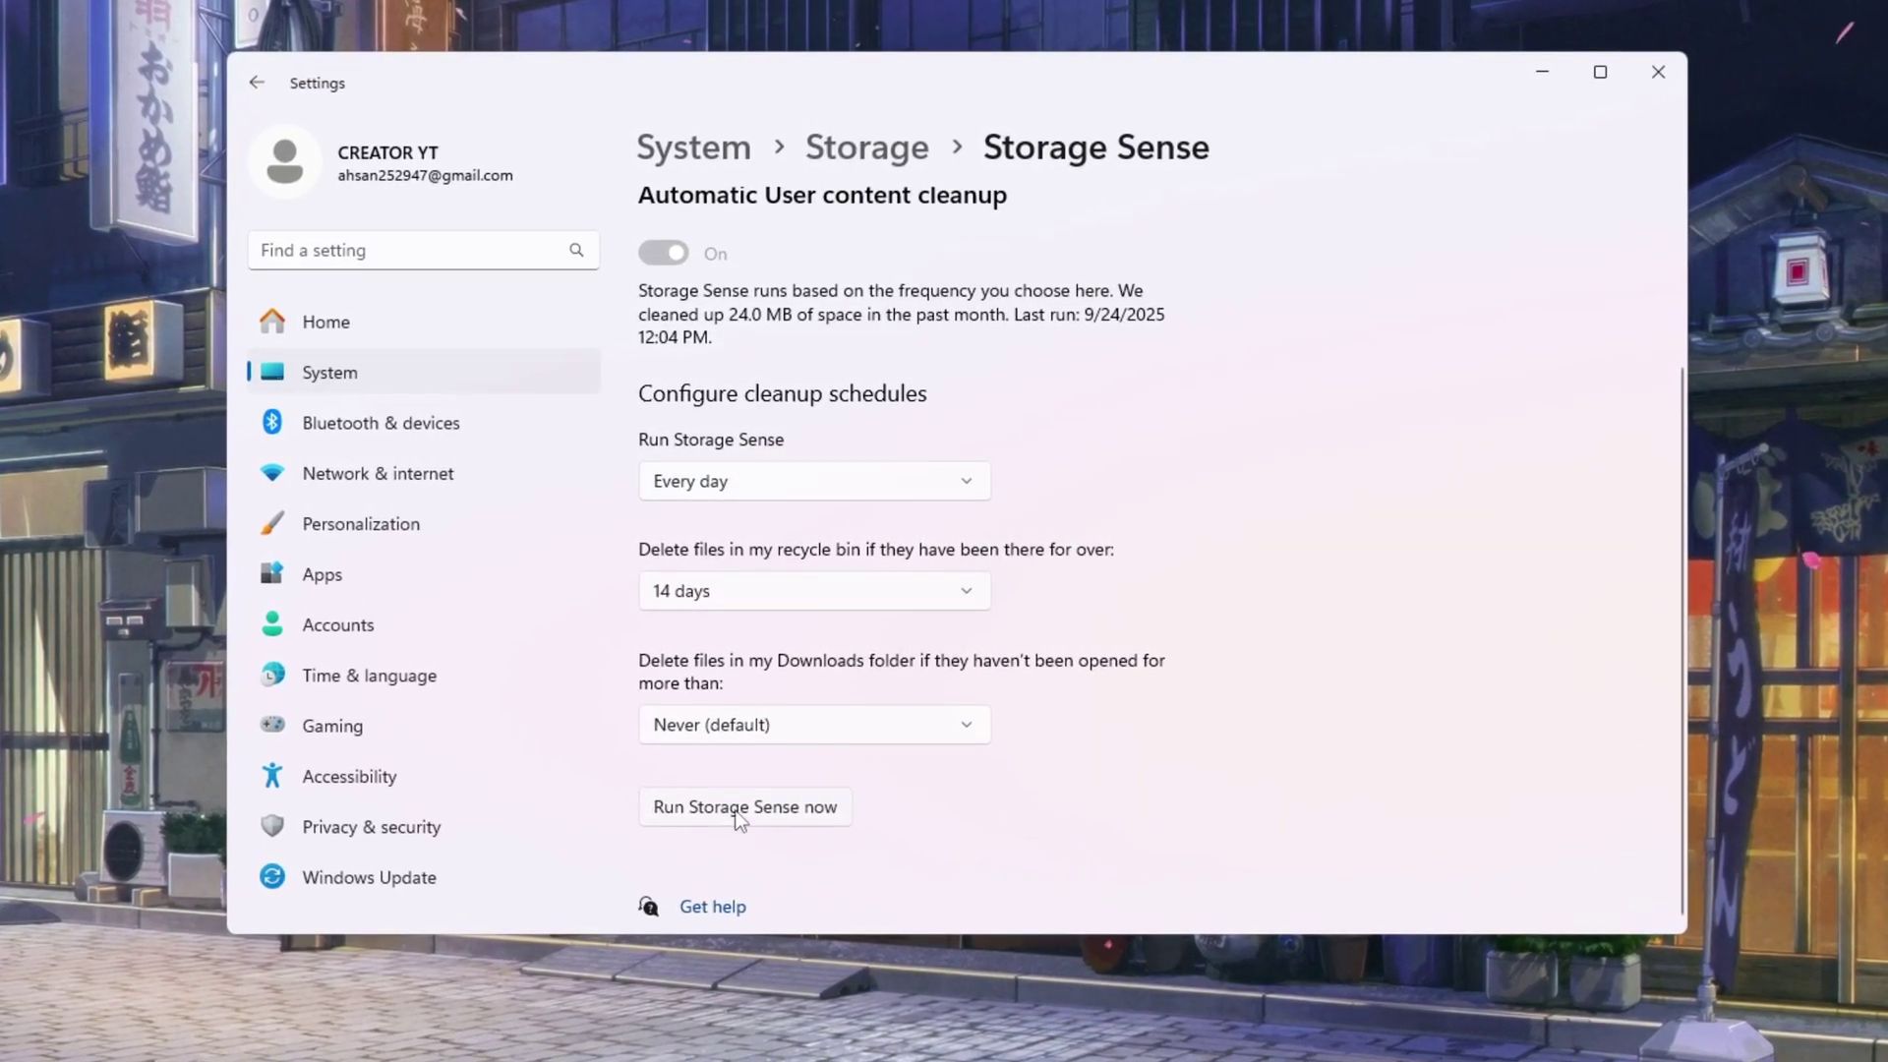
click(737, 810)
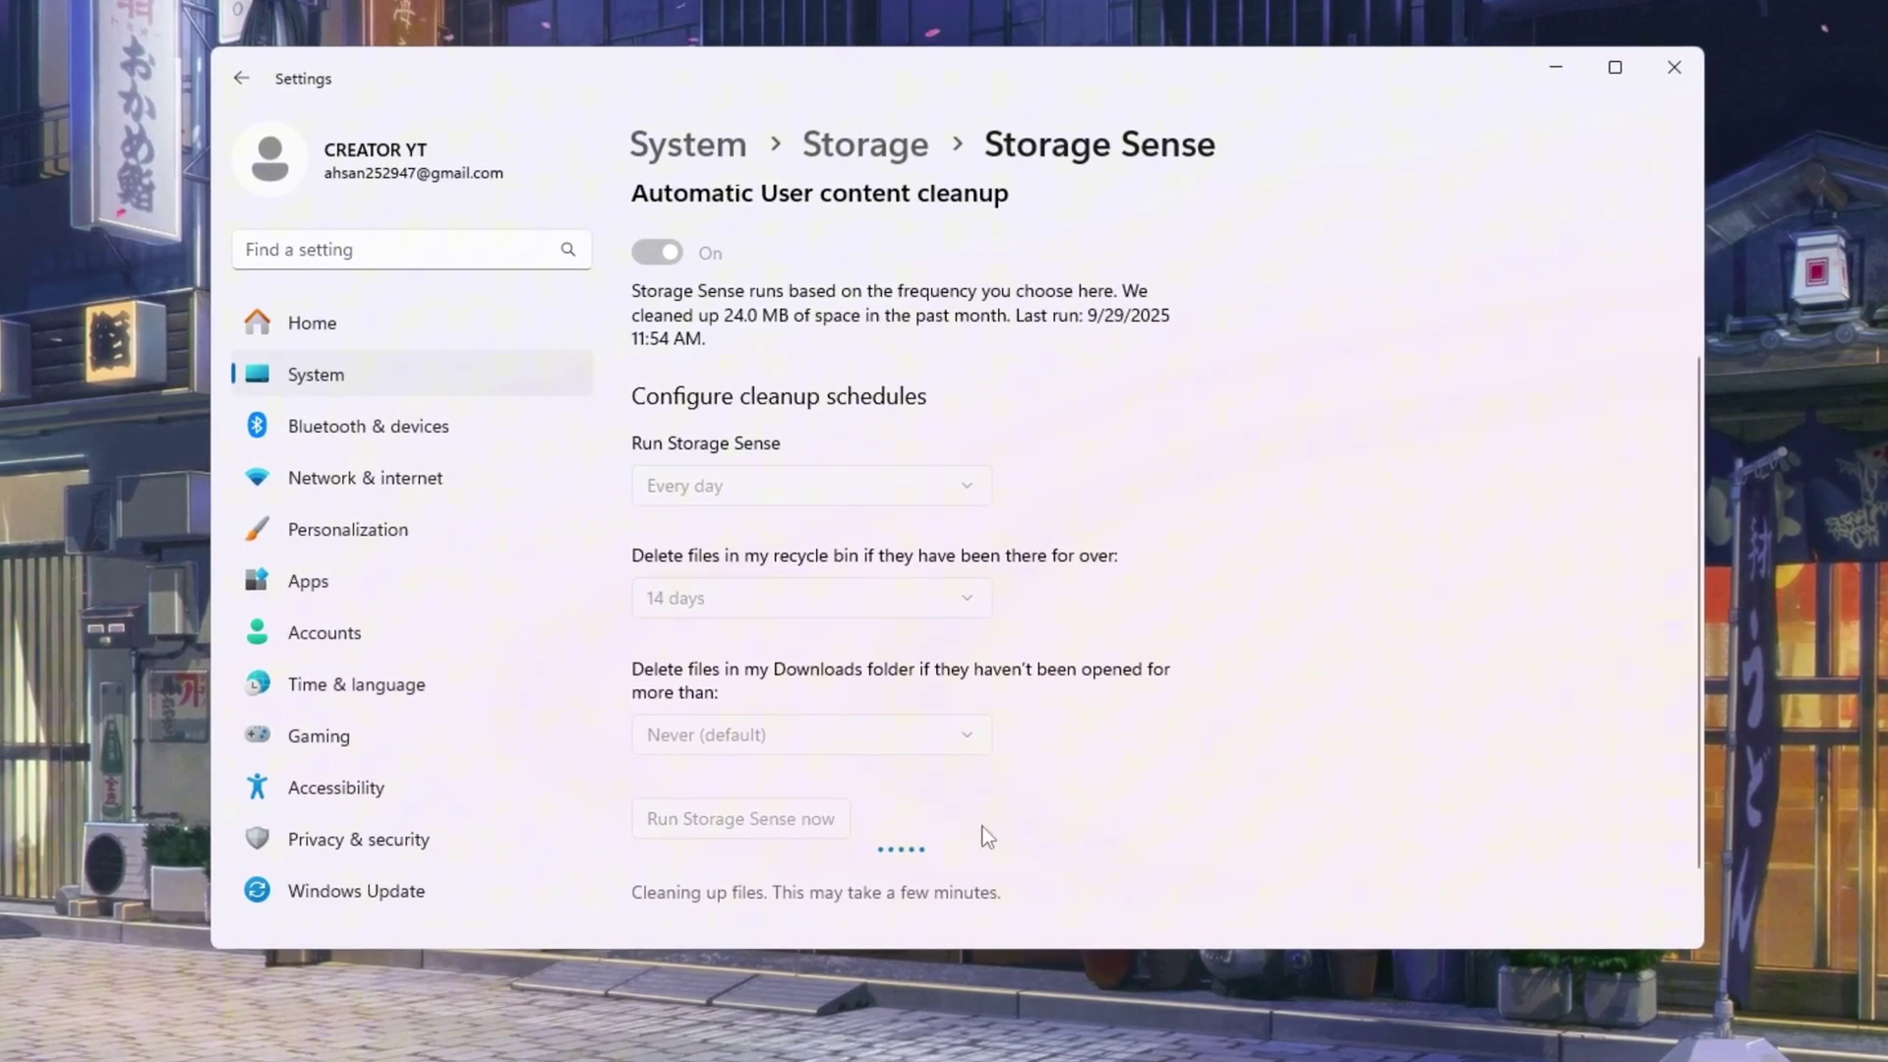